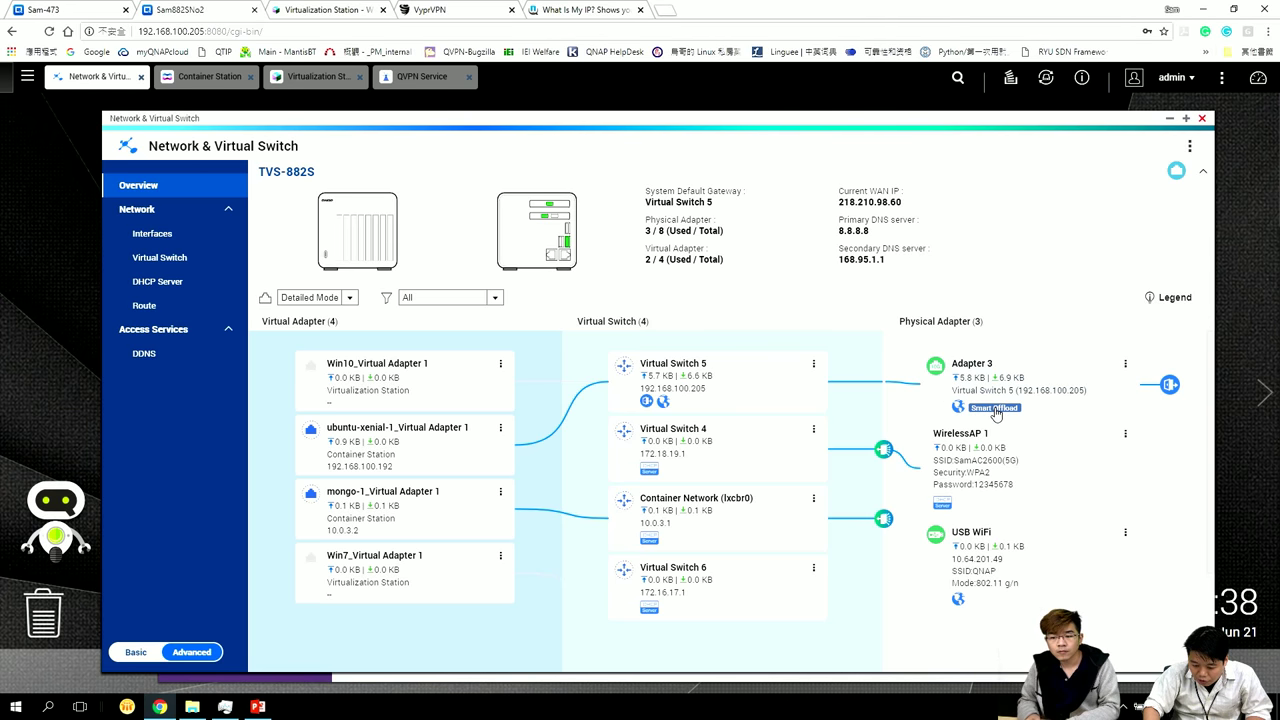
# - Review Adapter 3's IPv4 and hardware details, then bring Virtualization Station forward to the Win7 VM
pyautogui.click(995, 411)
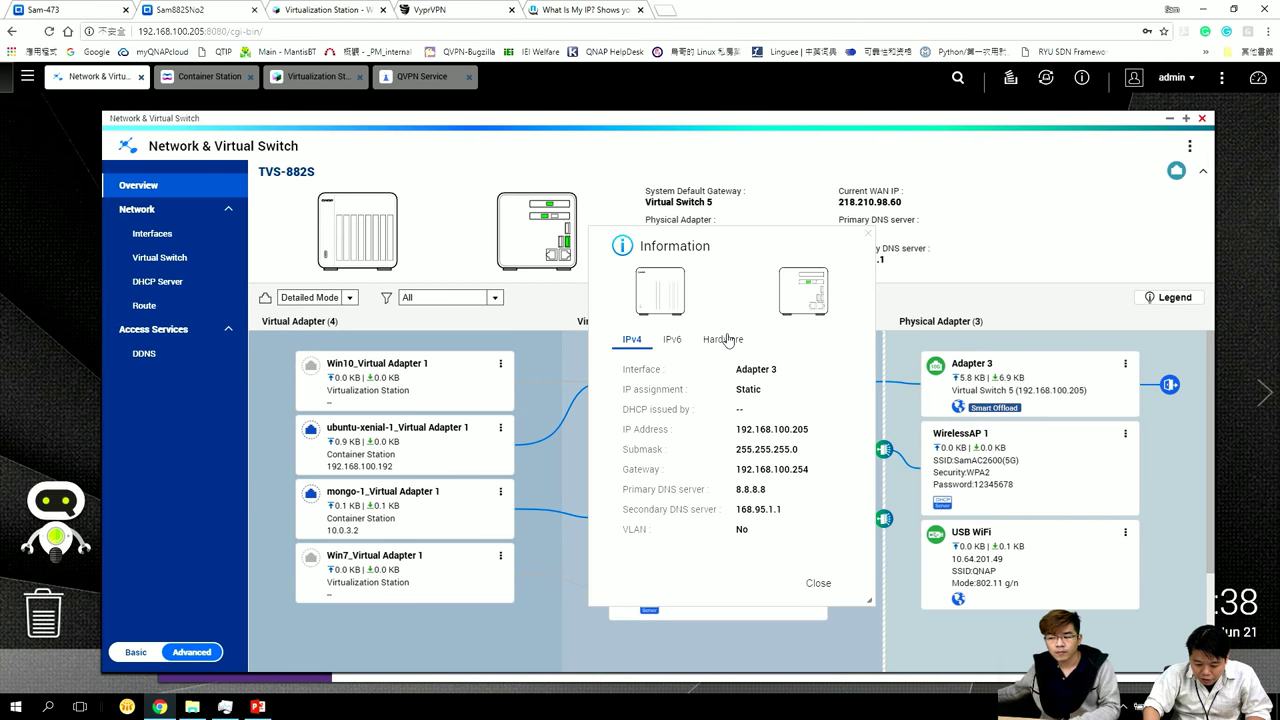
pyautogui.click(728, 340)
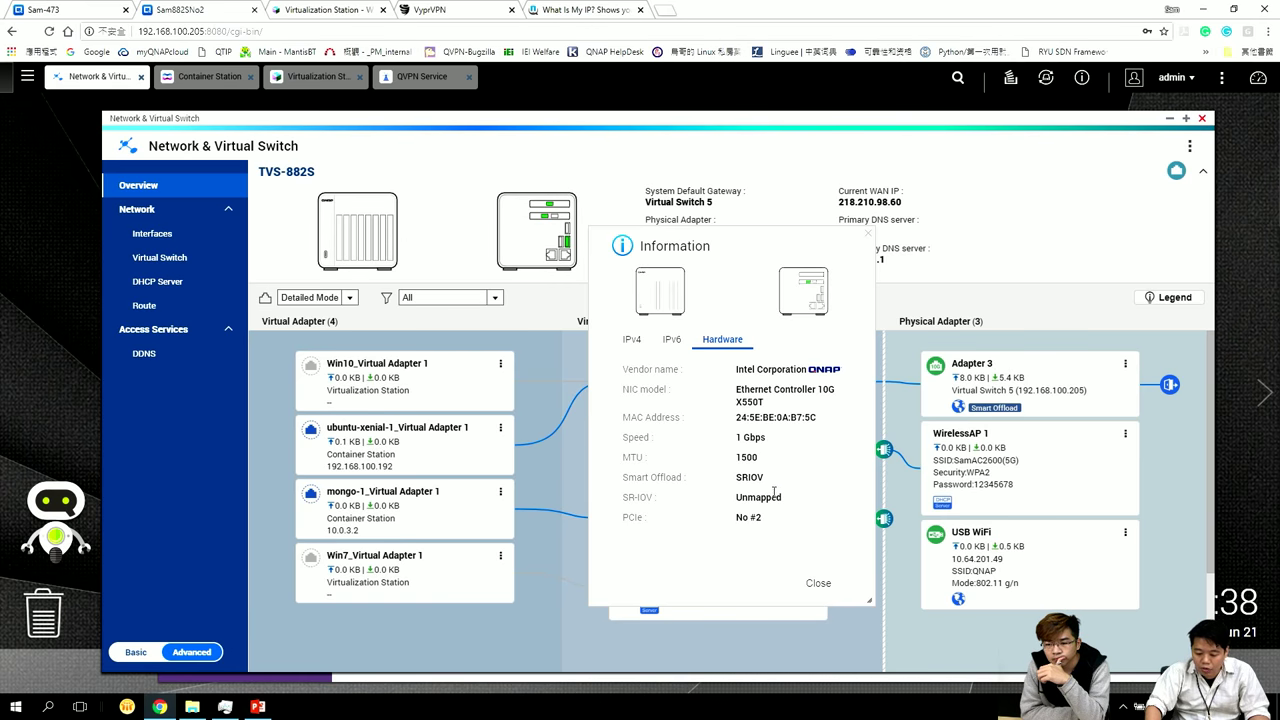
pyautogui.click(871, 237)
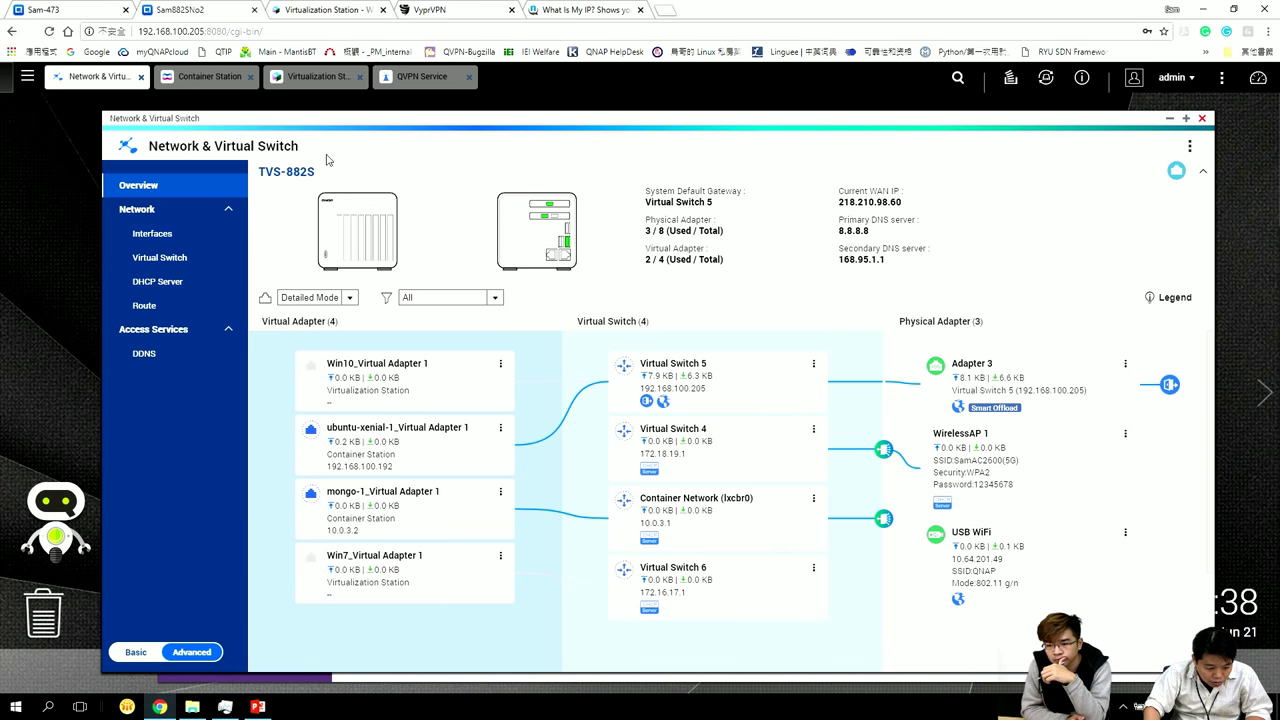
pyautogui.click(335, 86)
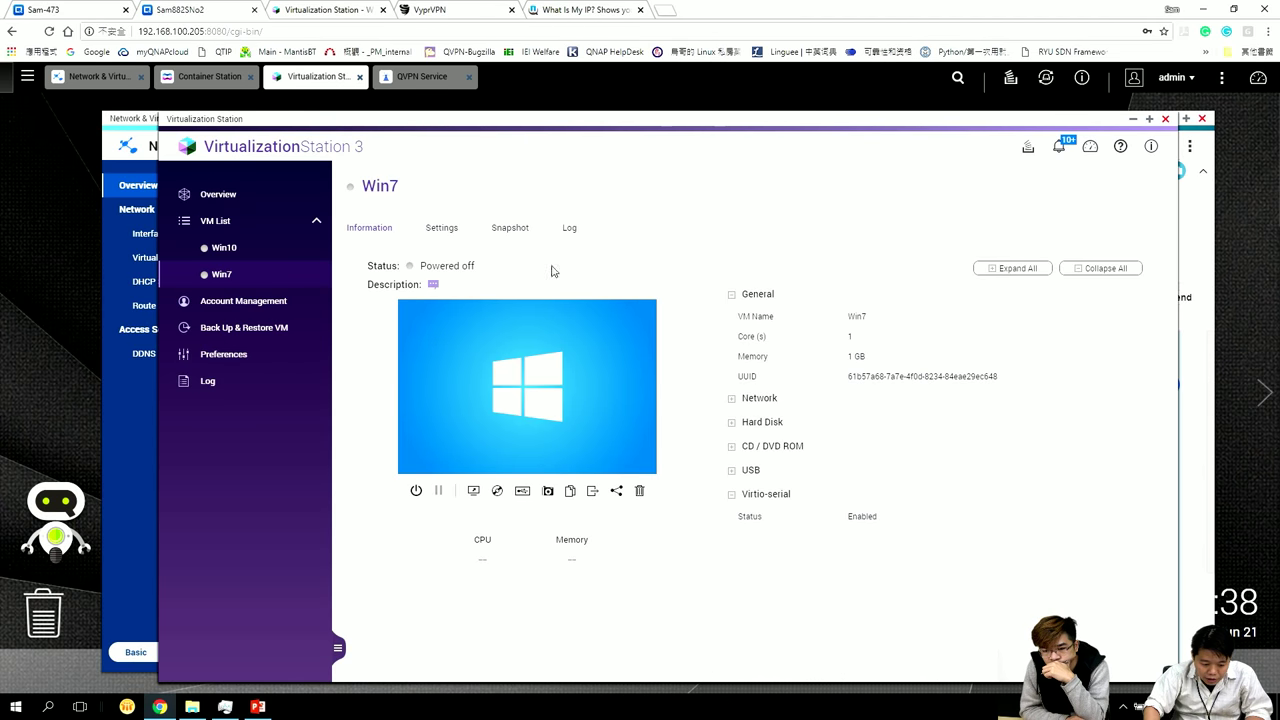
# - Check that Win7's network adapter uses Virtual Switch 6, keeping the VirtIO model
pyautogui.click(436, 230)
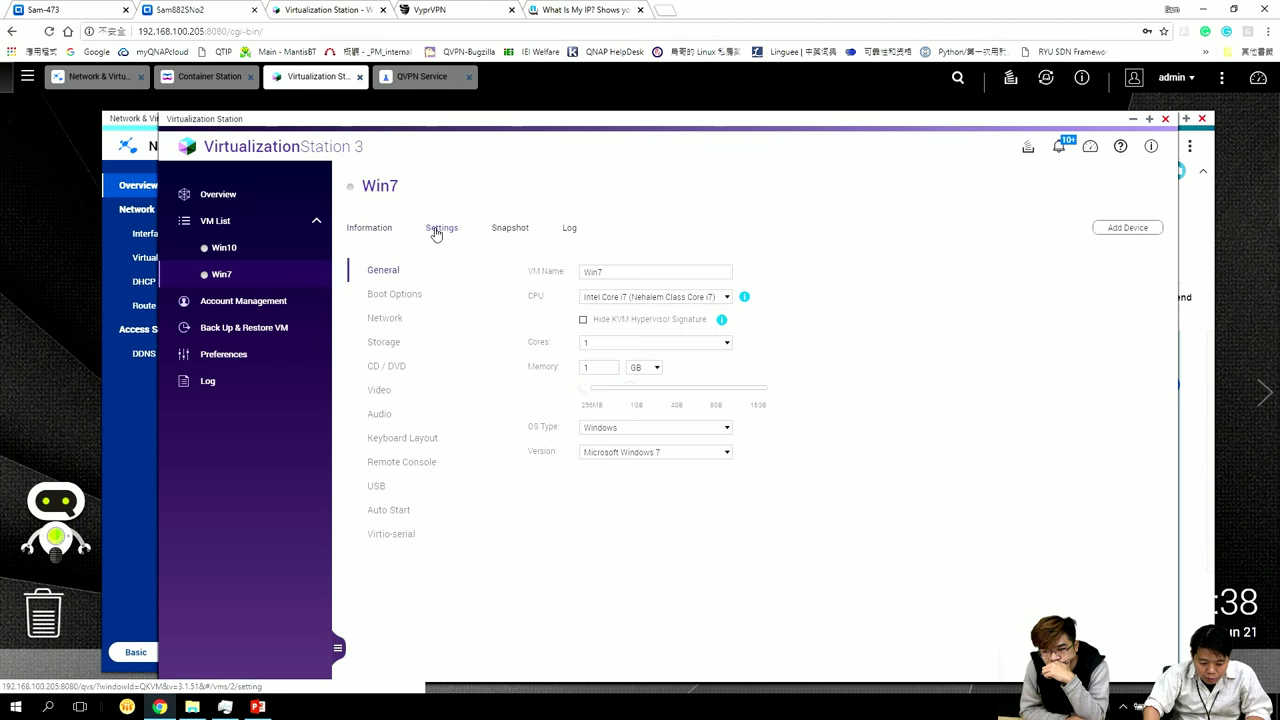
pyautogui.click(388, 321)
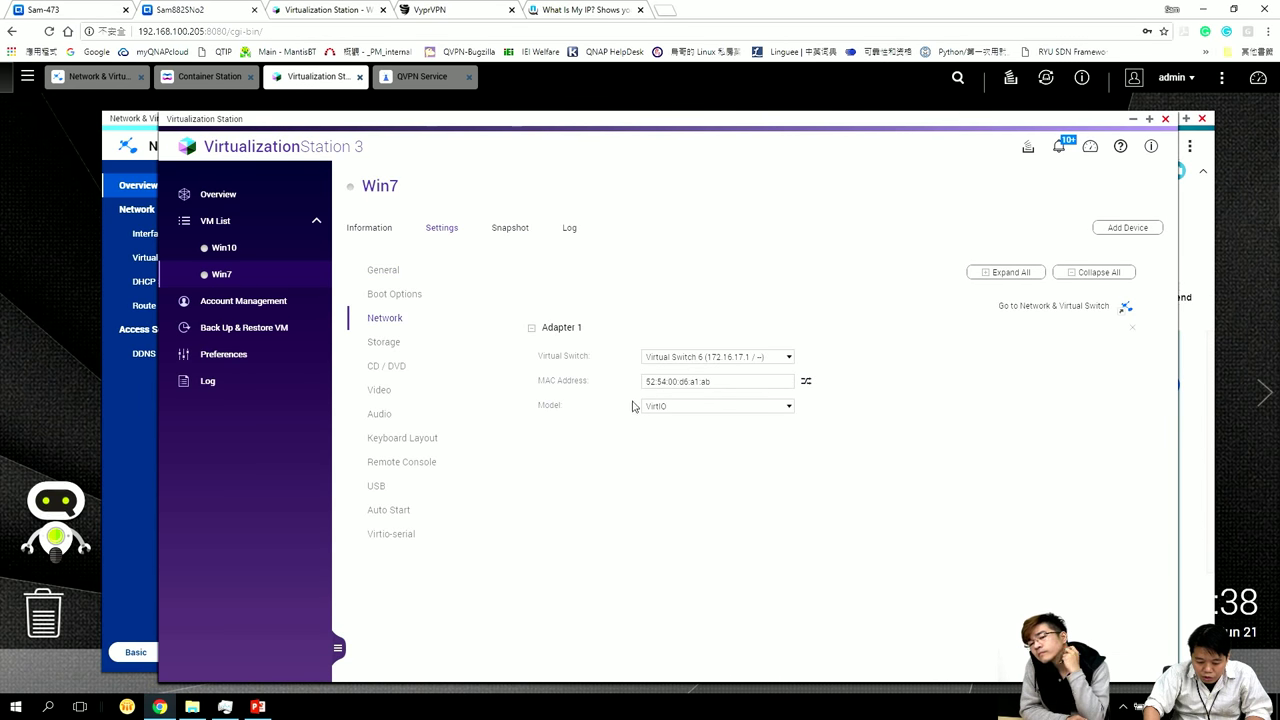
pyautogui.click(713, 407)
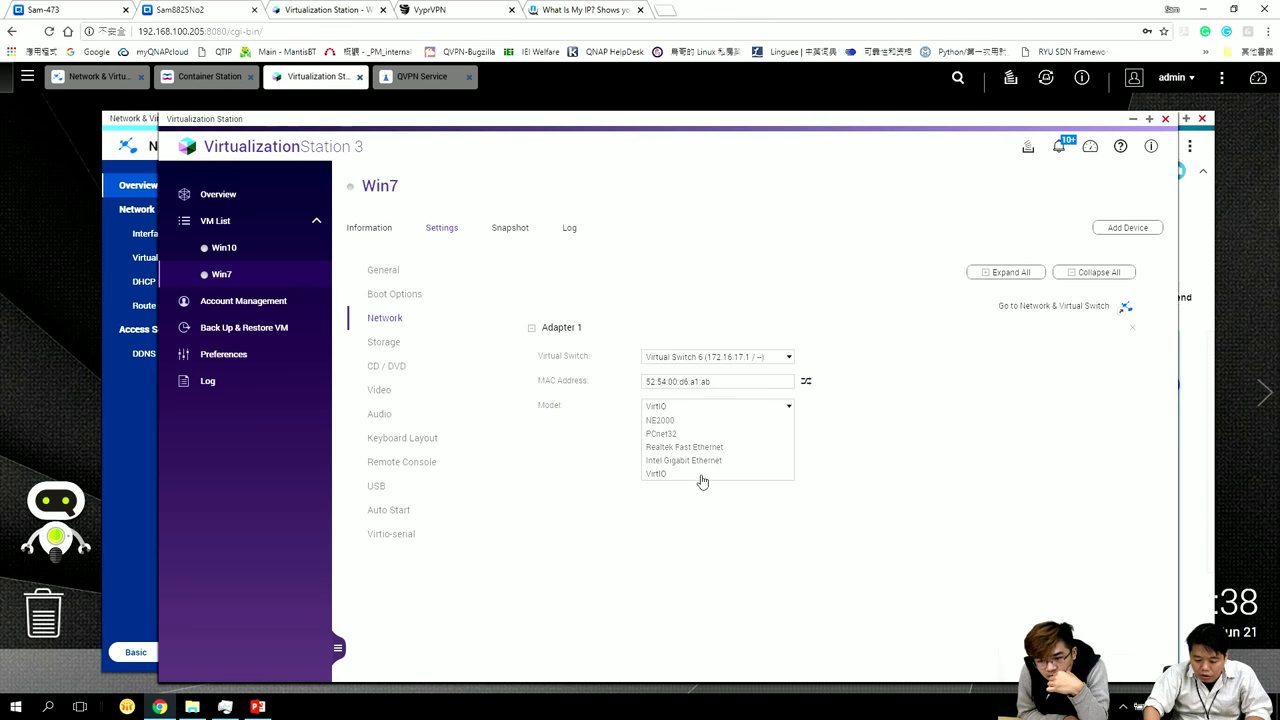
pyautogui.click(855, 466)
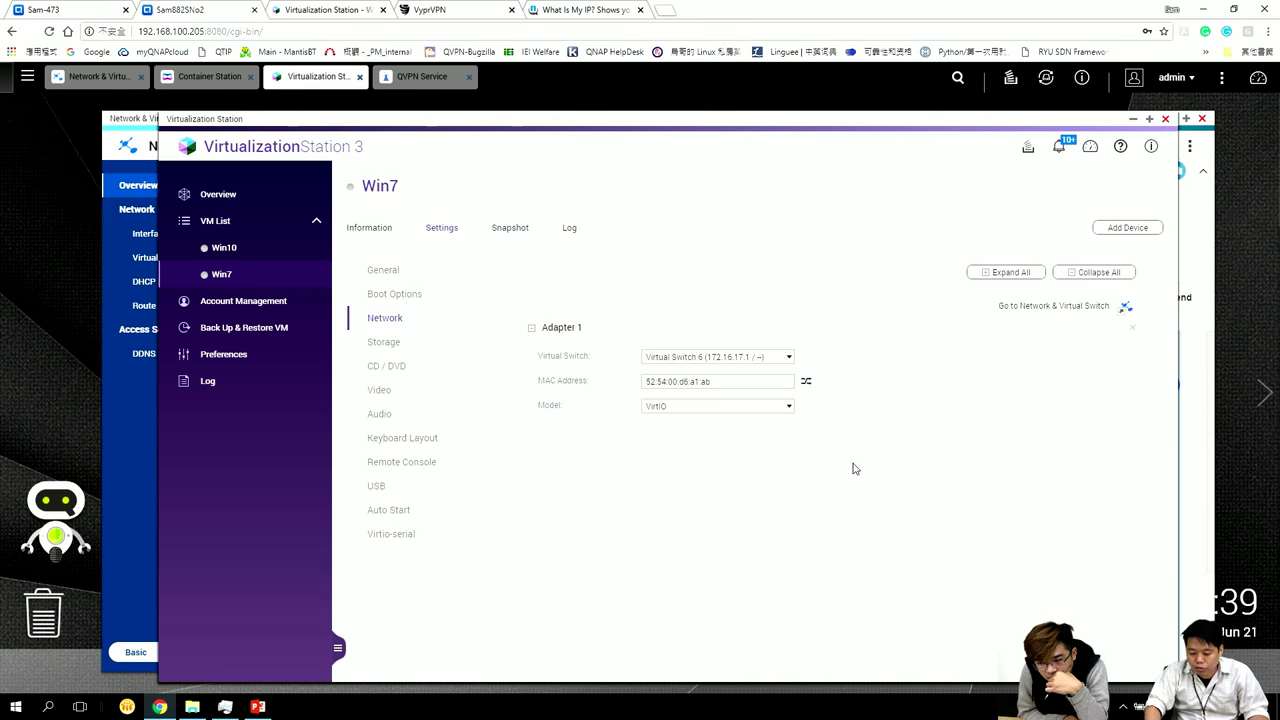
# - Power on the Win7 VM and open the Win10 VM's information page
pyautogui.click(375, 236)
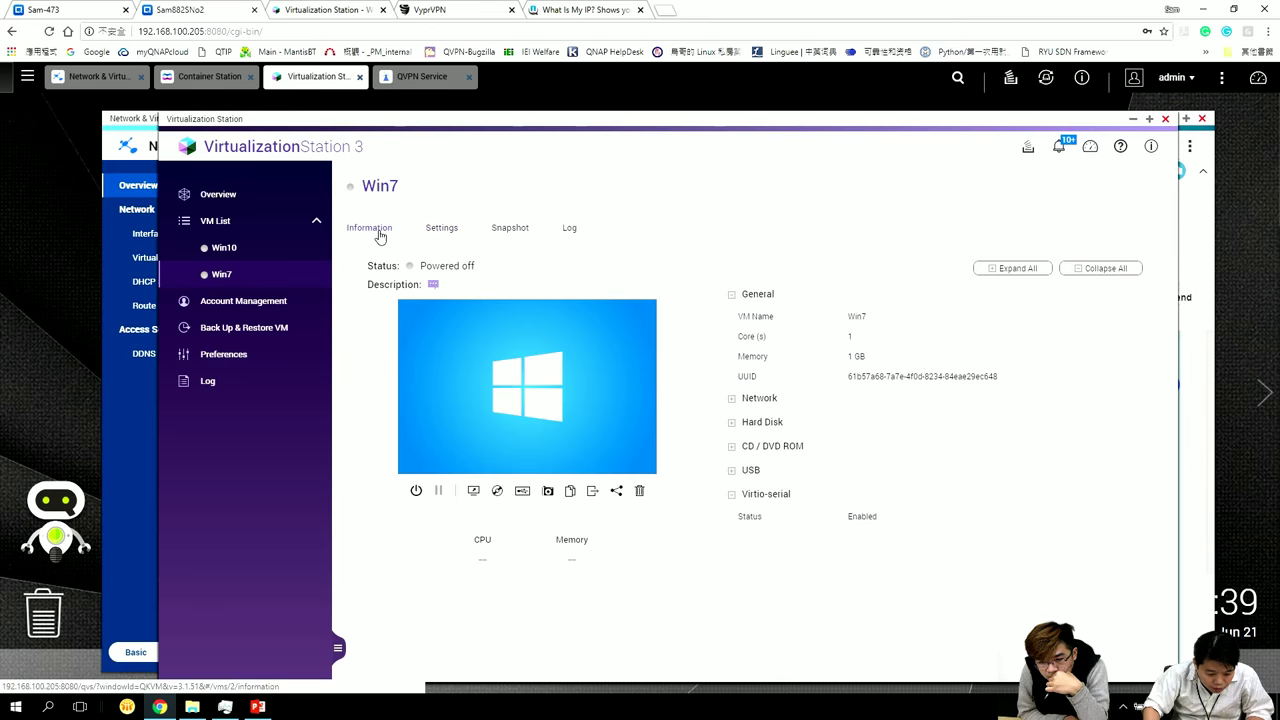
pyautogui.click(417, 492)
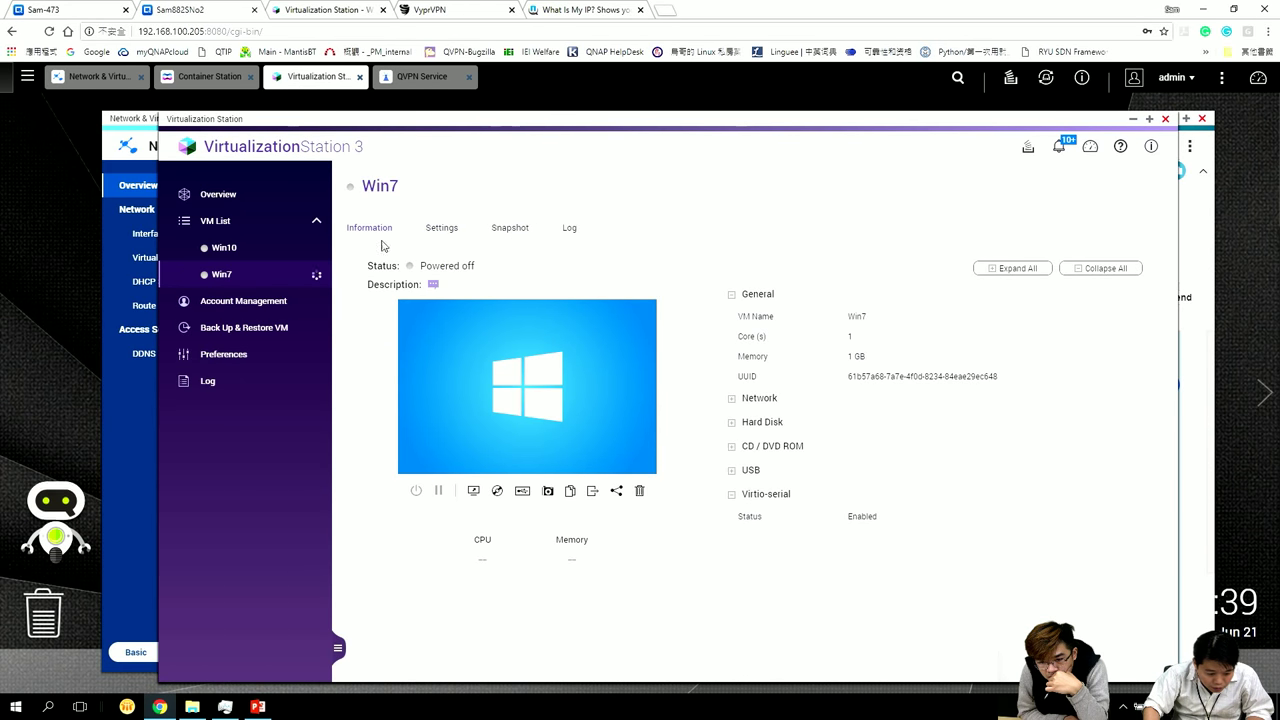
pyautogui.click(271, 250)
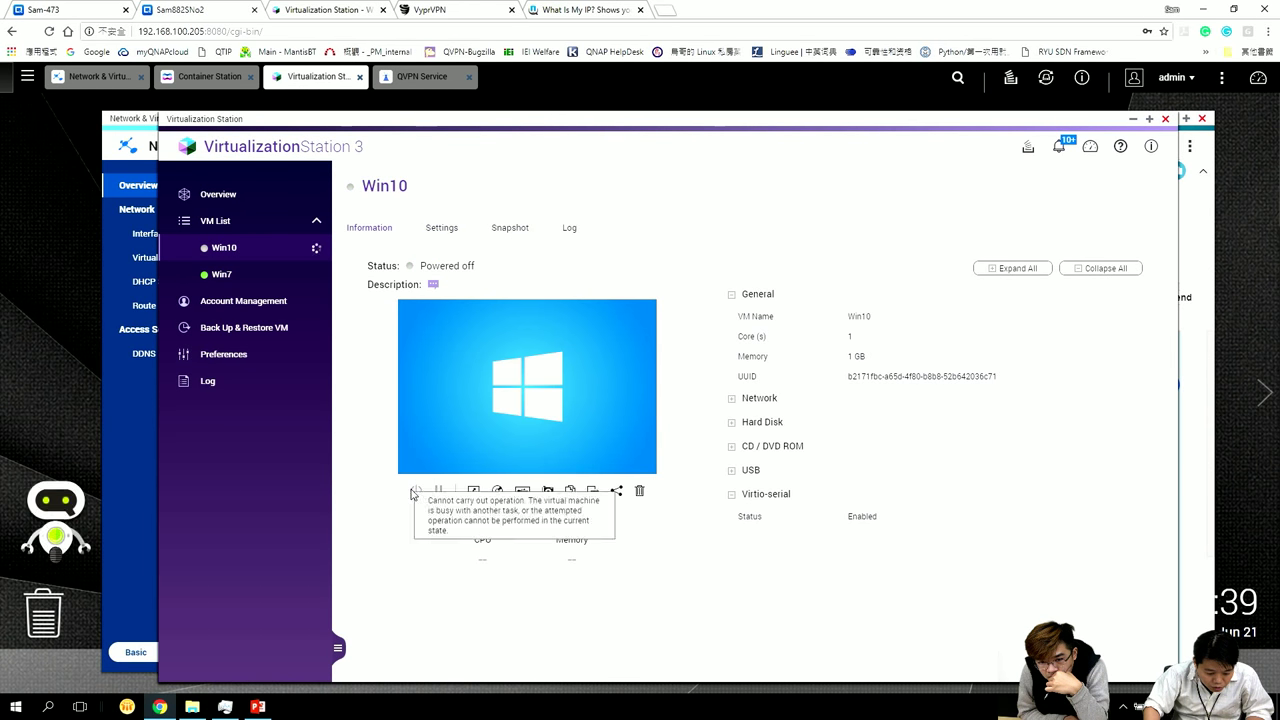
# - Power on Win10 and confirm its Adapter 1 stays on Virtual Switch 5 with VirtIO
pyautogui.click(416, 490)
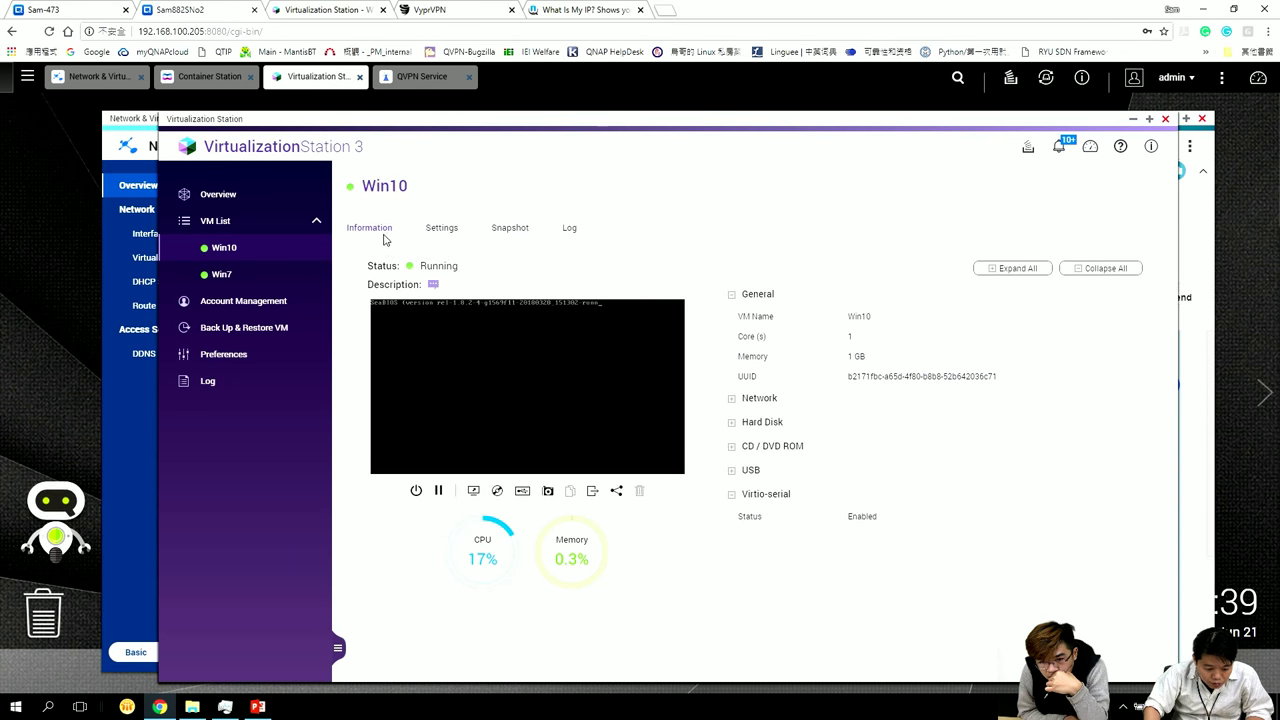
pyautogui.click(443, 230)
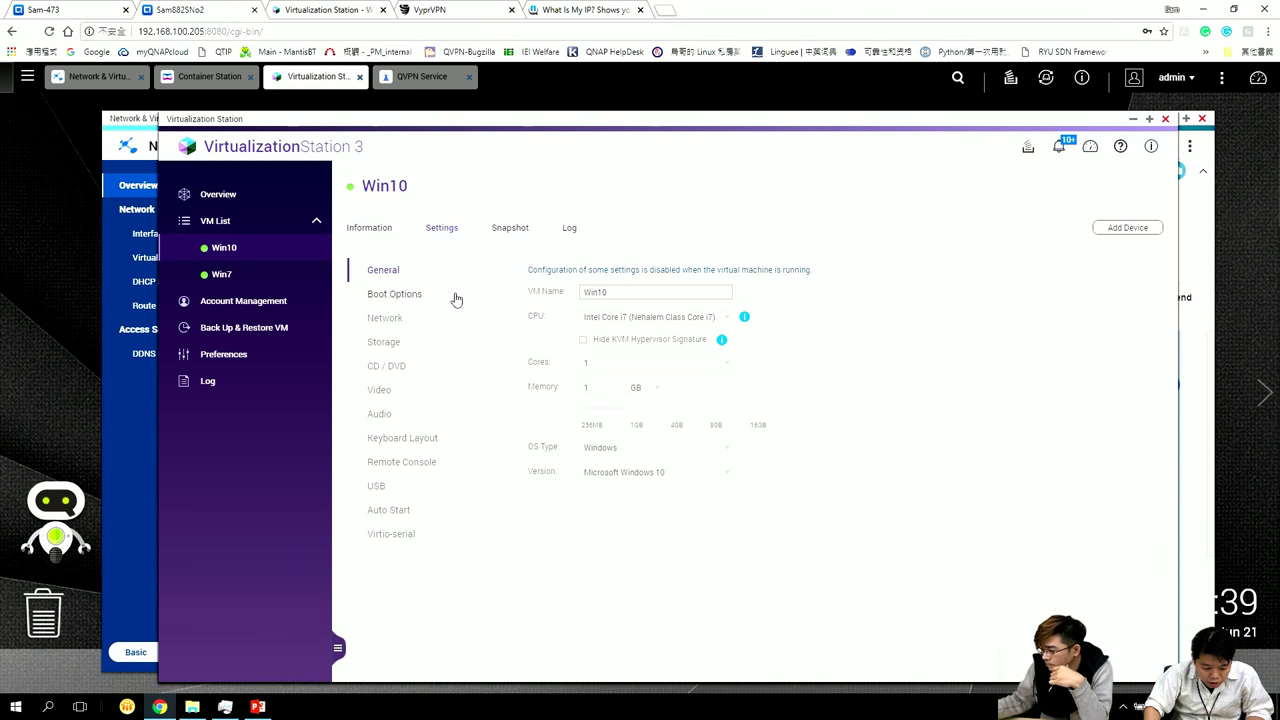
pyautogui.click(393, 322)
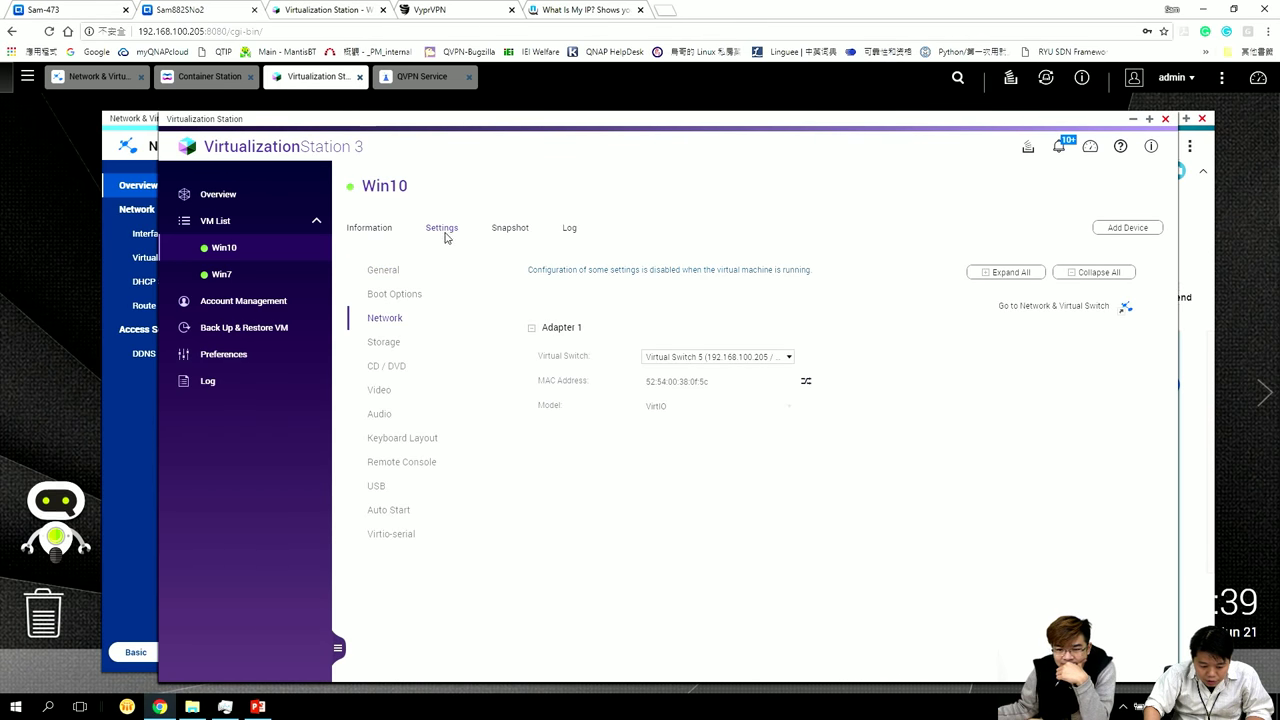
pyautogui.click(773, 360)
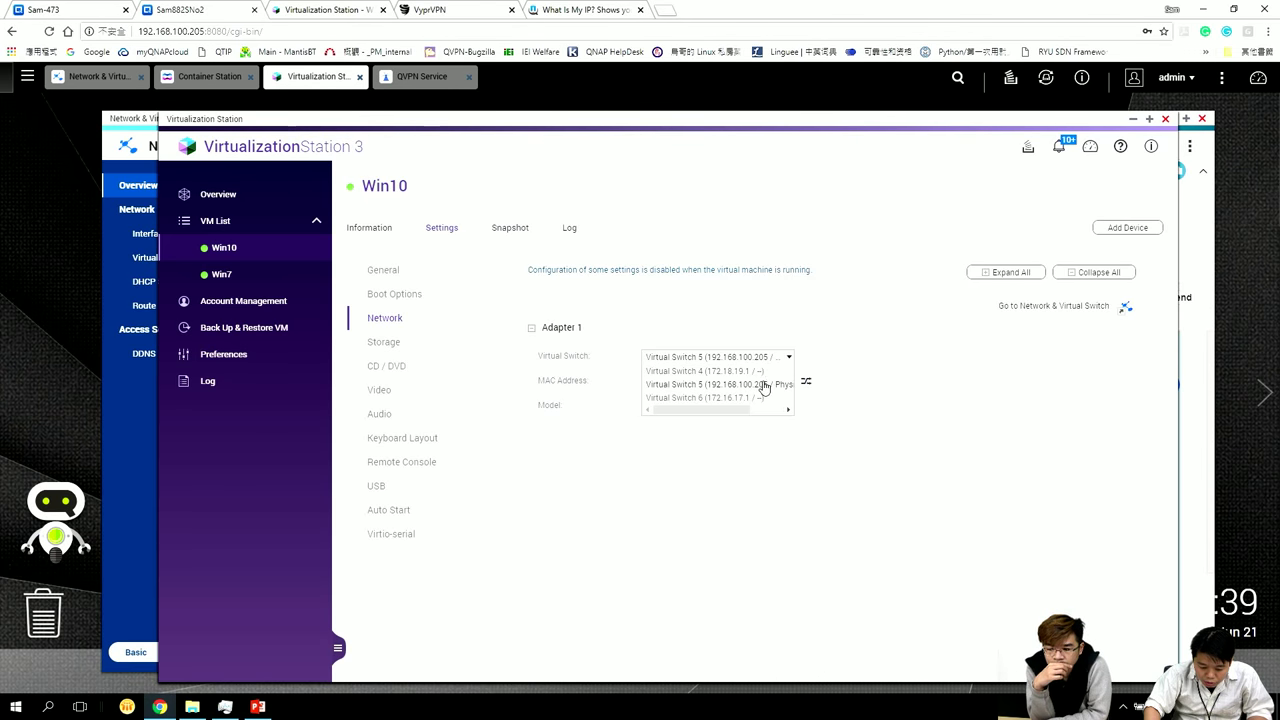
pyautogui.click(842, 364)
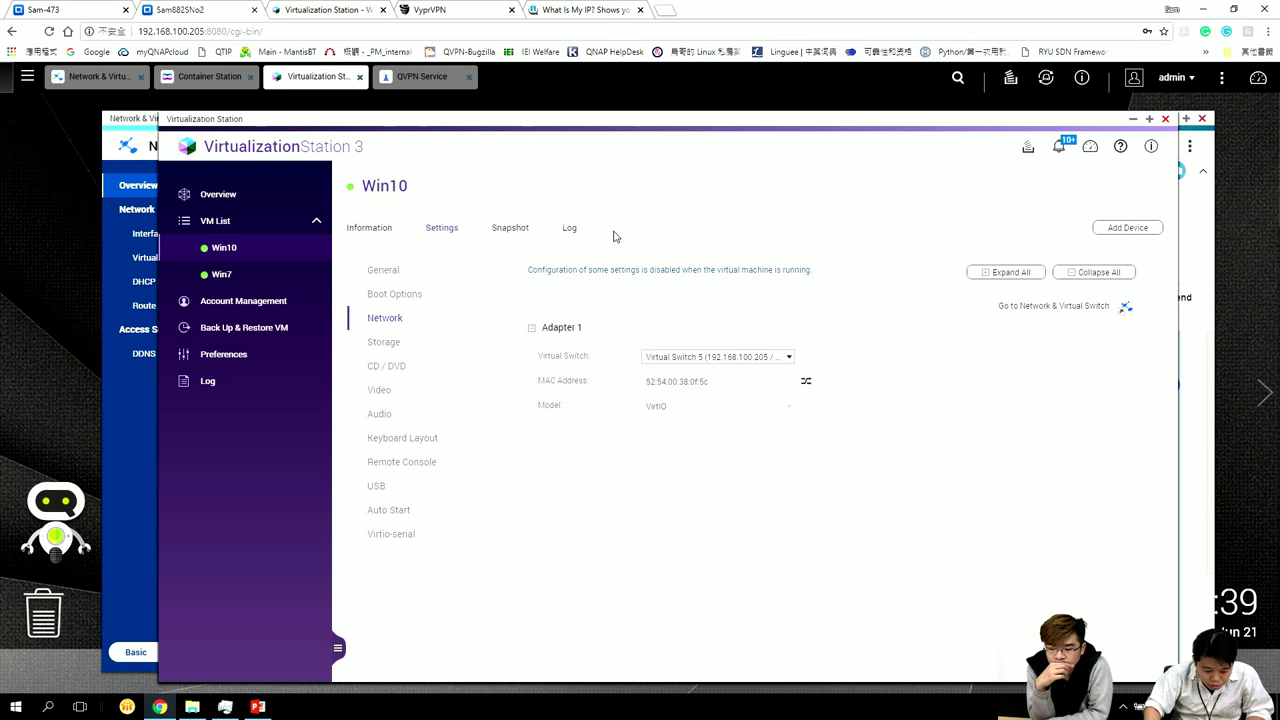
pyautogui.click(118, 78)
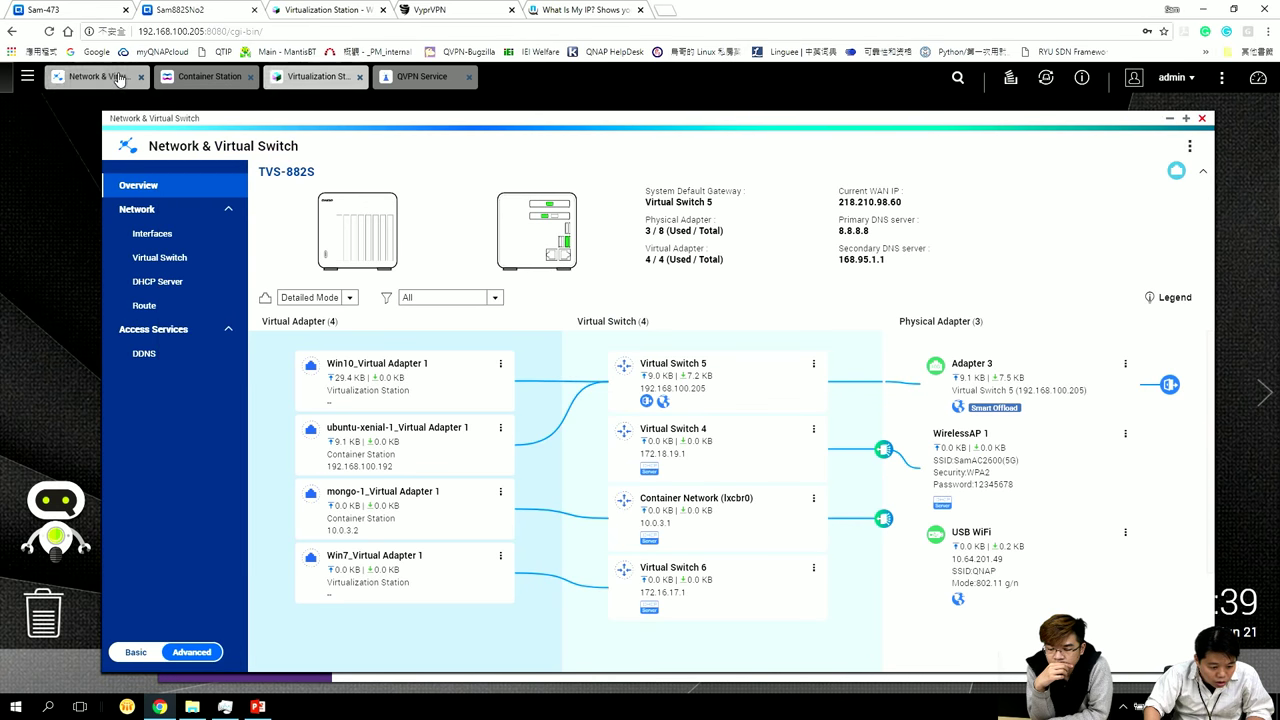
pyautogui.click(179, 262)
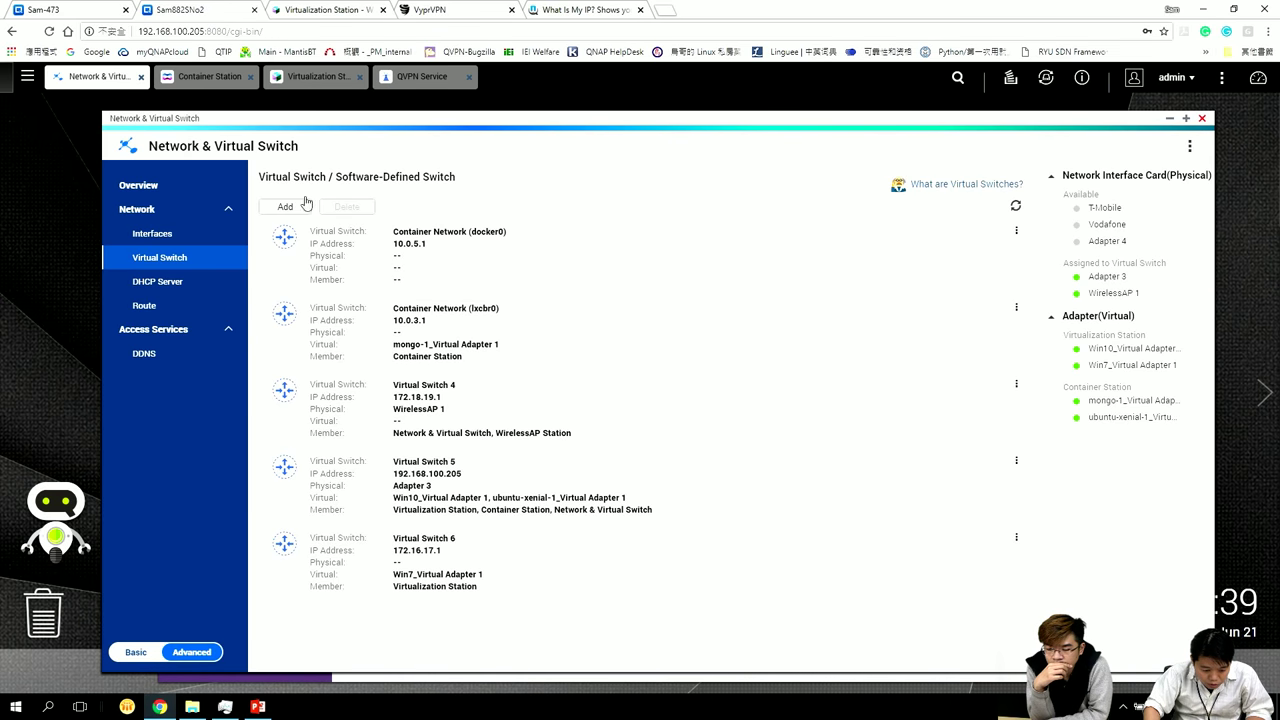
pyautogui.click(1016, 385)
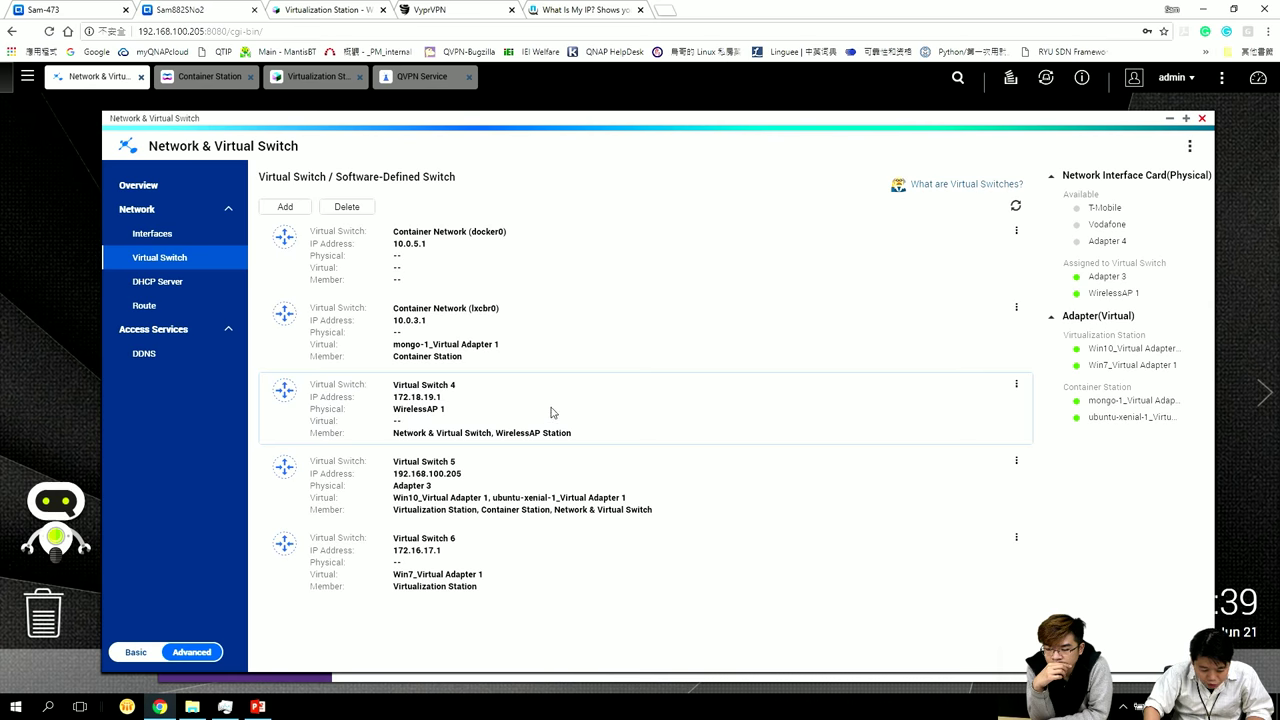
pyautogui.click(297, 210)
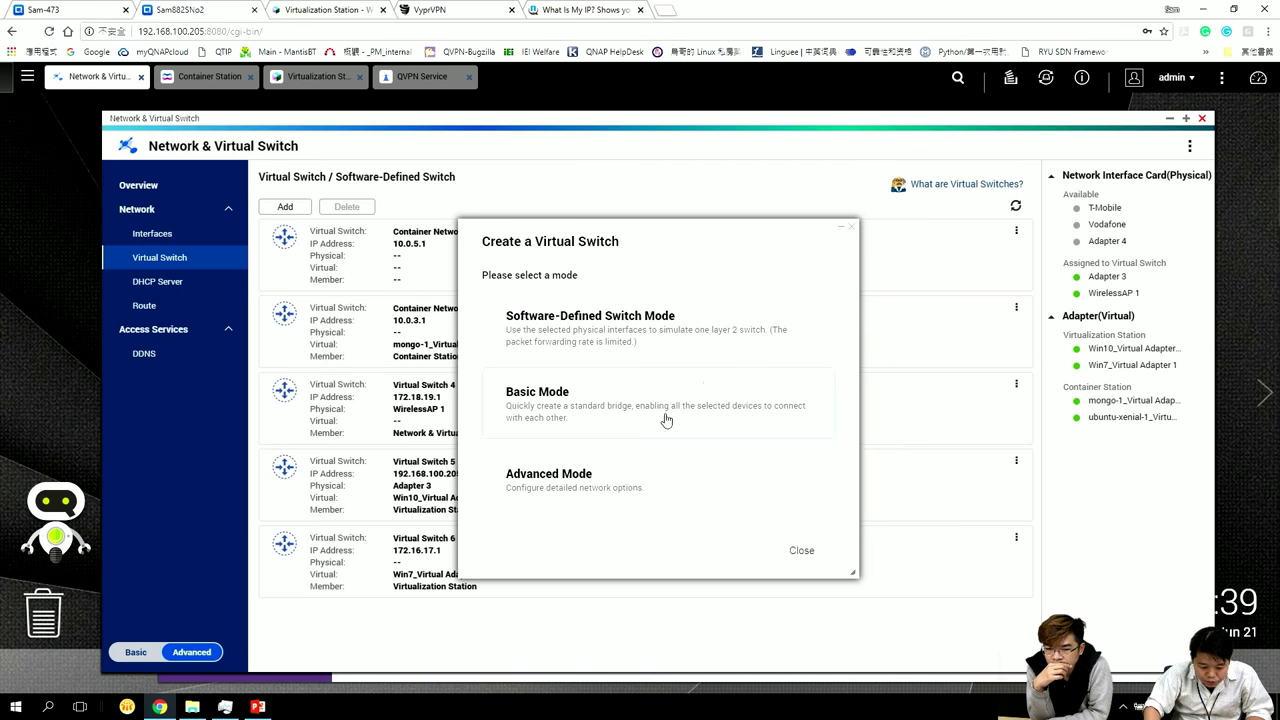
pyautogui.click(651, 460)
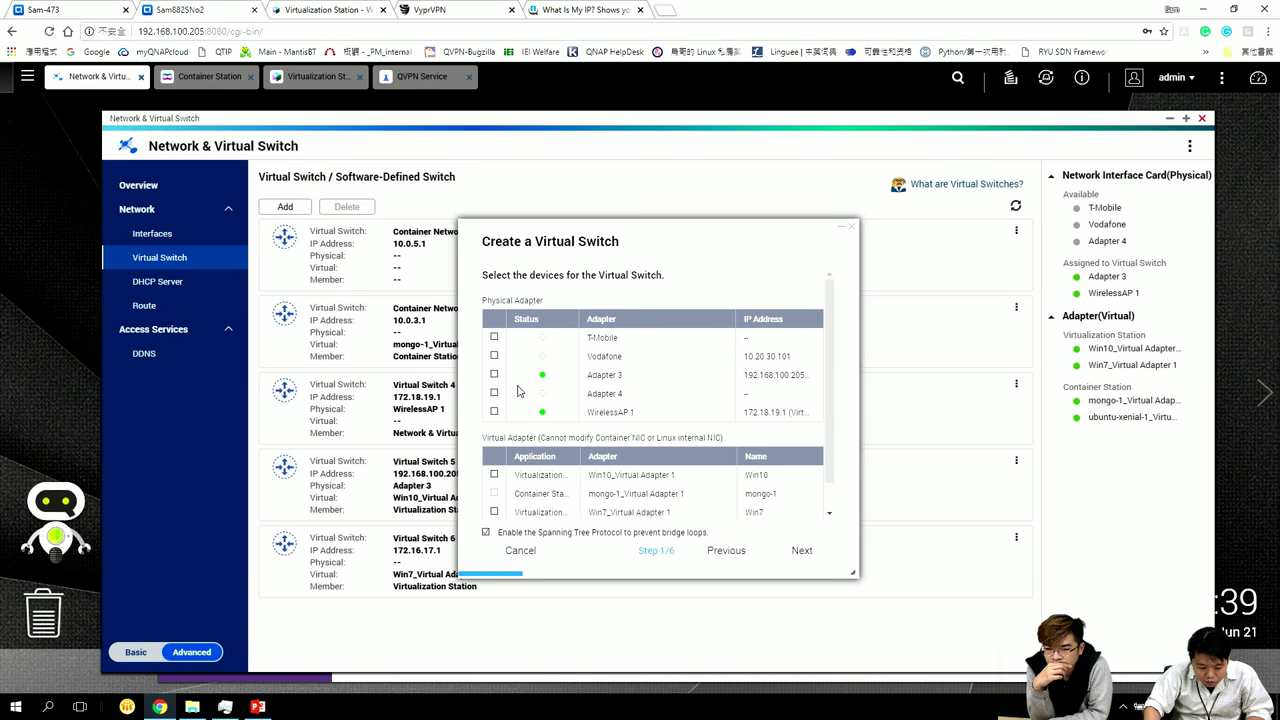
pyautogui.scroll(-1, 540, 368)
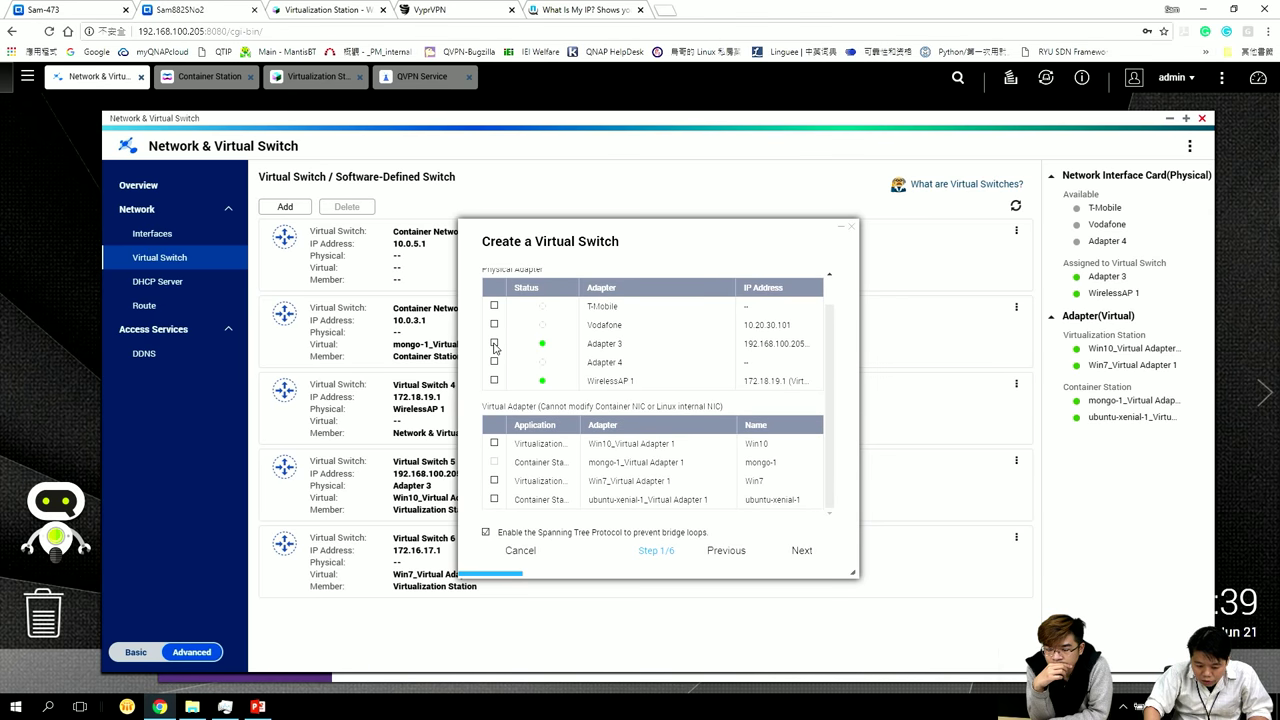
pyautogui.click(494, 344)
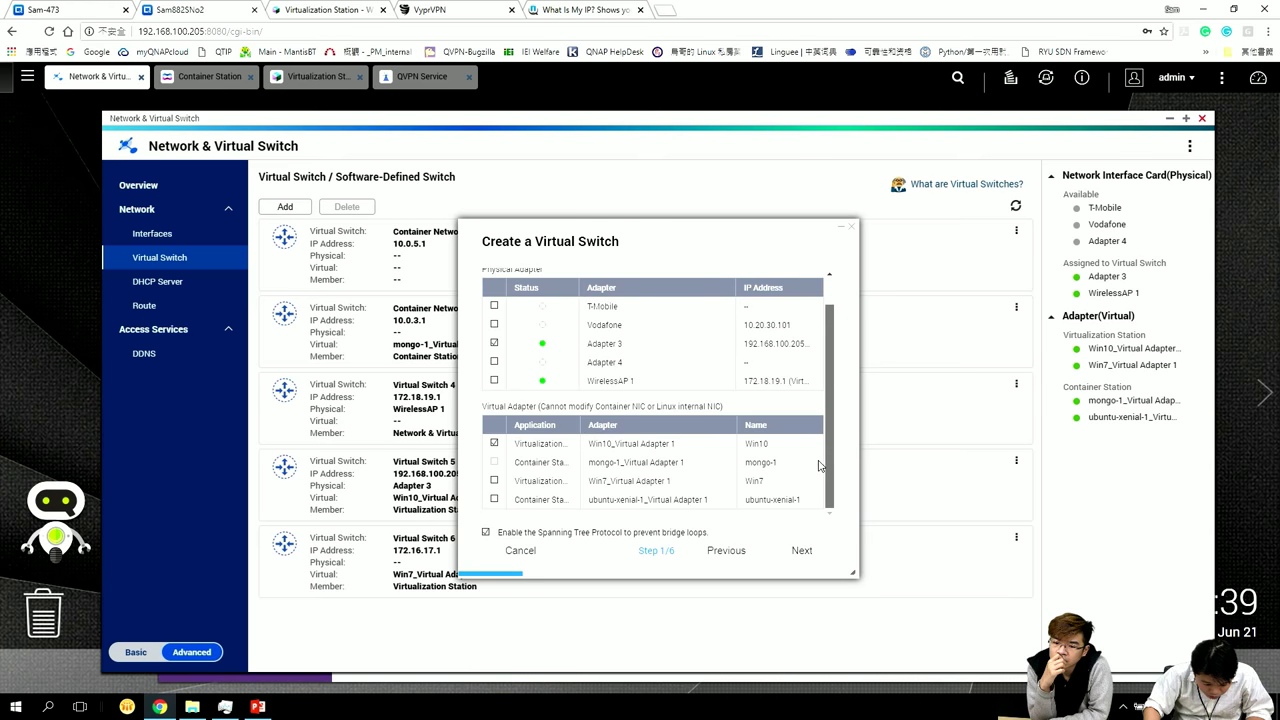
pyautogui.click(812, 566)
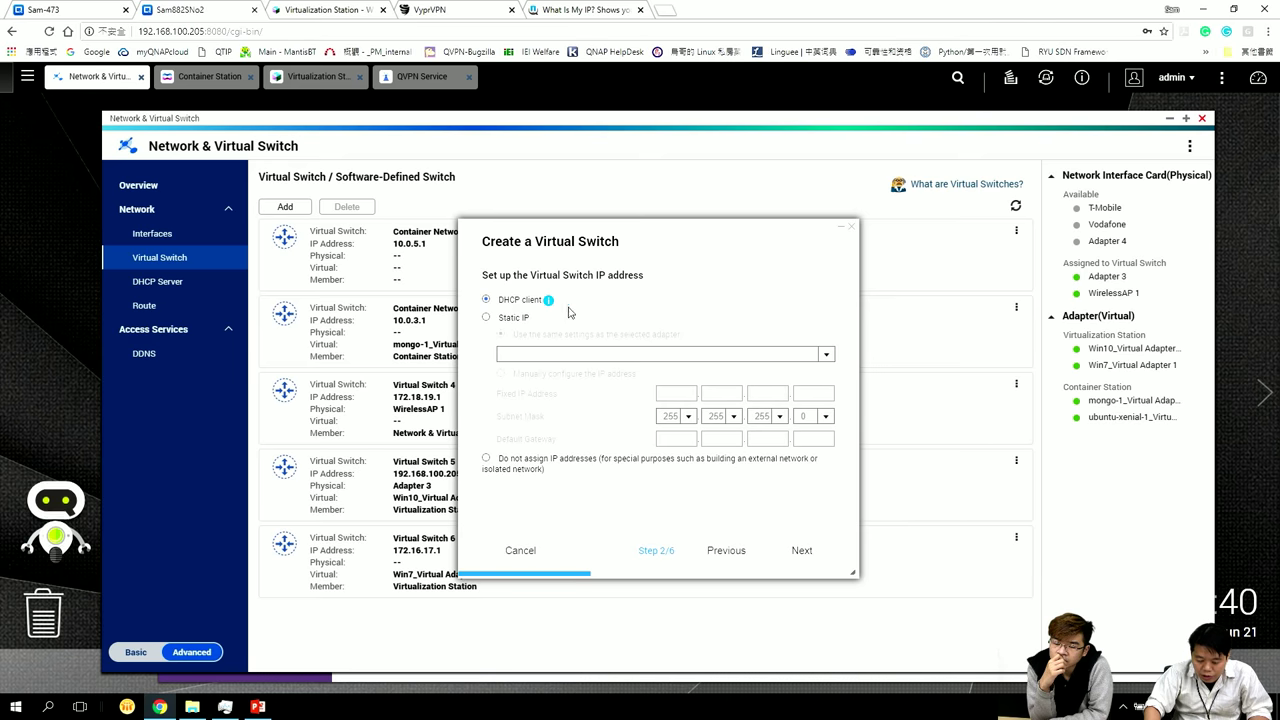
pyautogui.click(801, 552)
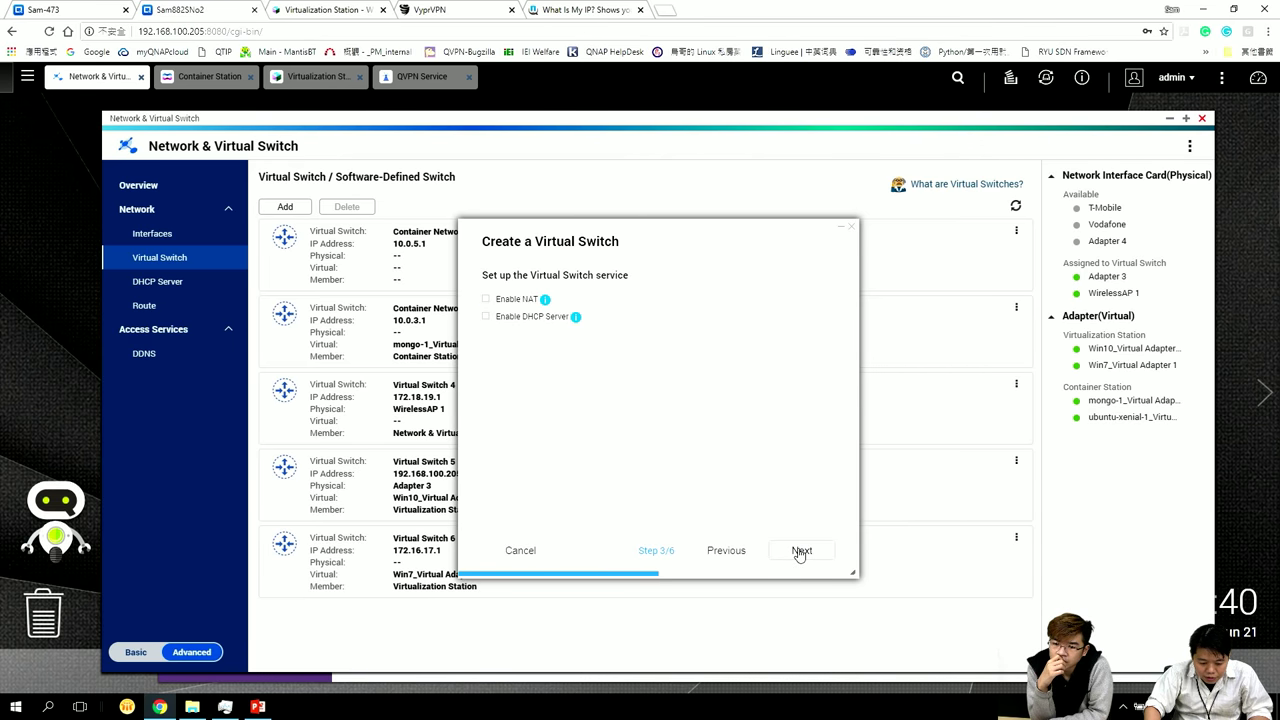
pyautogui.click(522, 551)
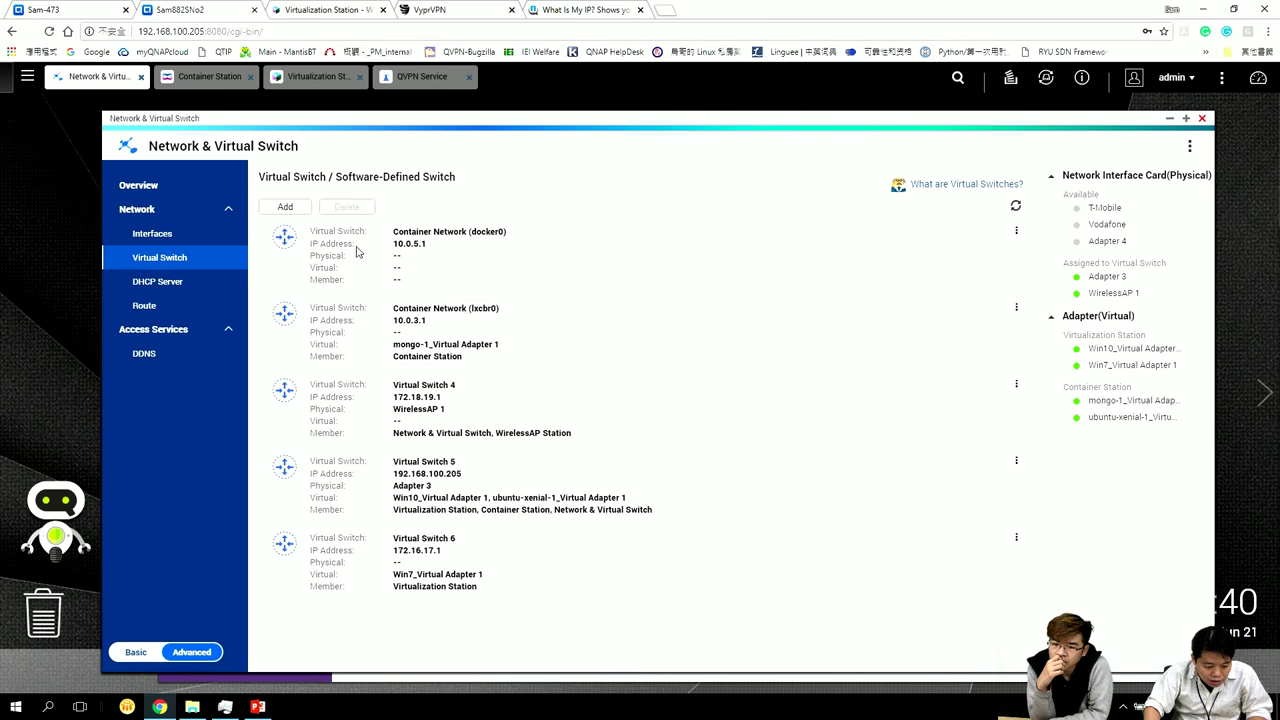
# - Start adding a new virtual switch, then cancel without creating one
pyautogui.click(286, 207)
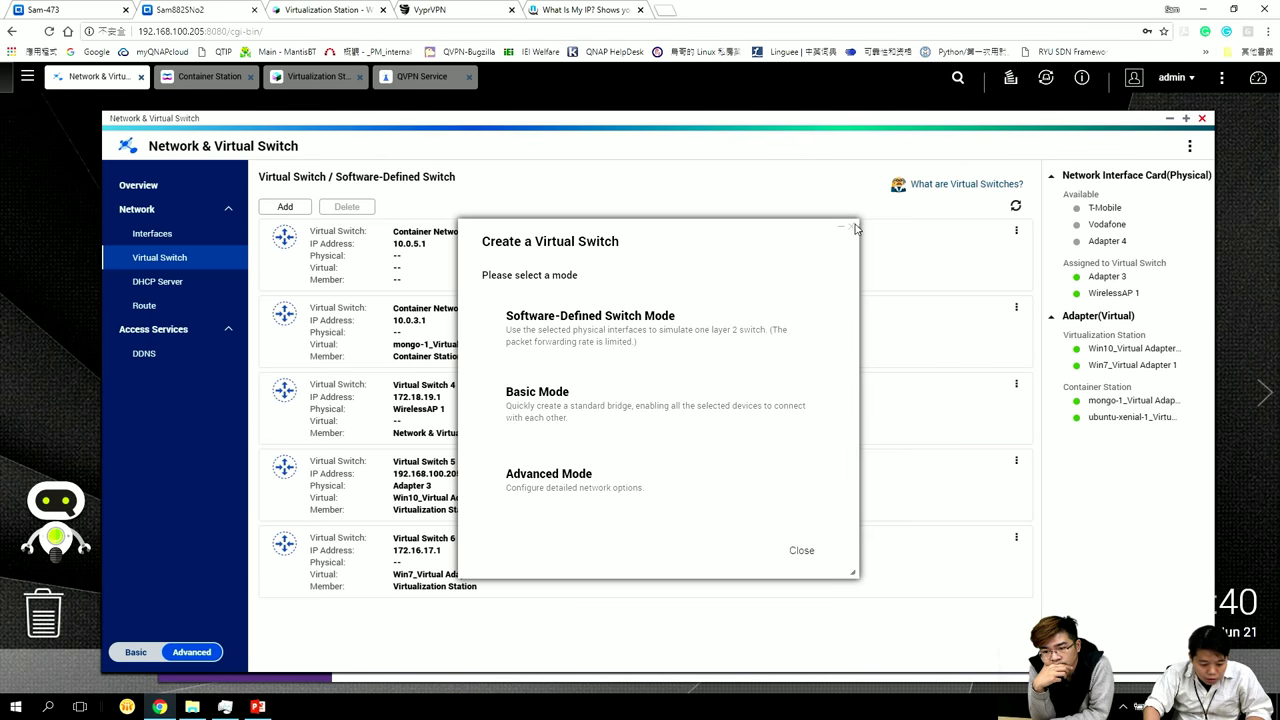
pyautogui.moveTo(855, 229); pyautogui.dragTo(850, 220)
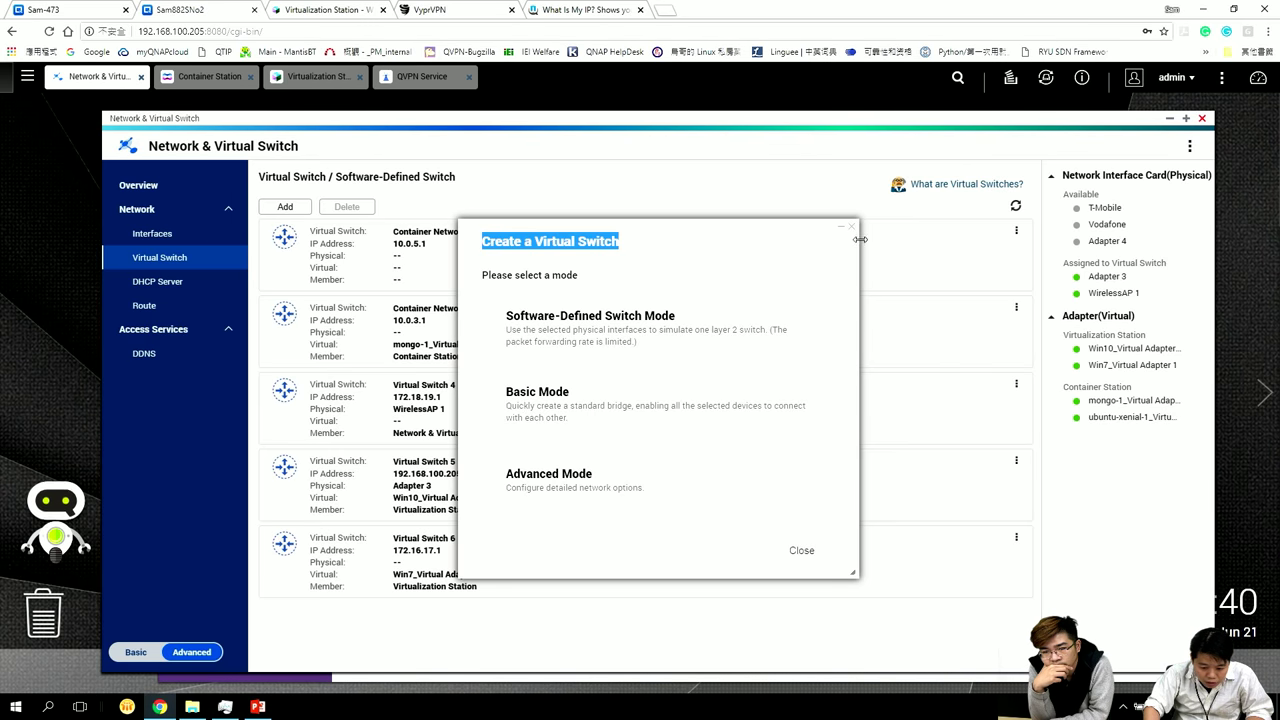
pyautogui.click(853, 230)
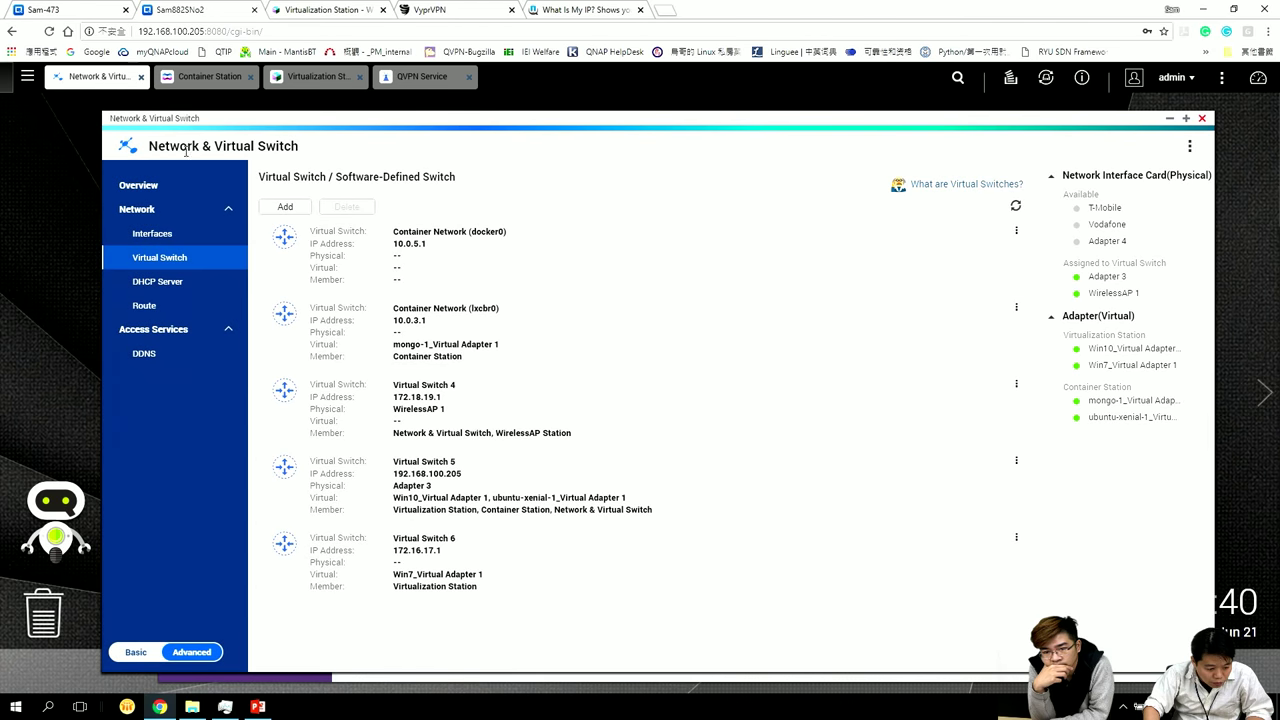
# - Inspect Adapter 3's IP on Virtual Switch 5 in the topology overview
pyautogui.click(136, 185)
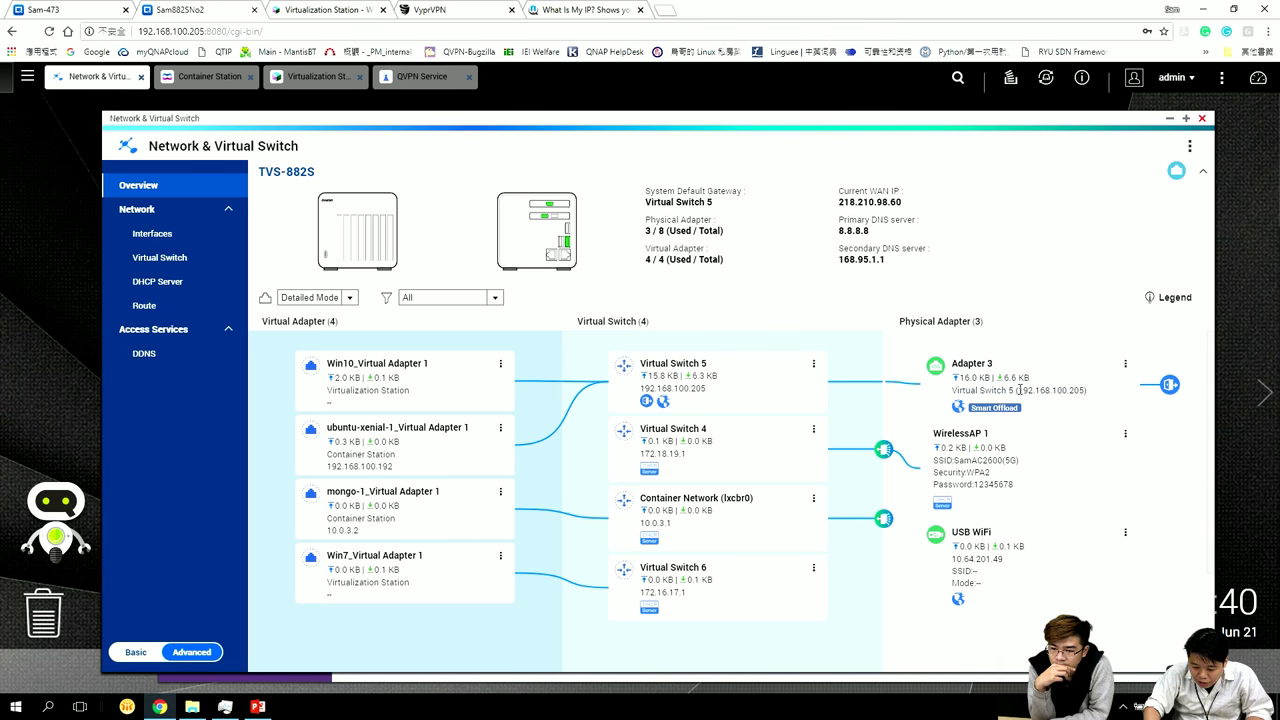
pyautogui.moveTo(1043, 390); pyautogui.dragTo(1053, 388)
pyautogui.click(1081, 390)
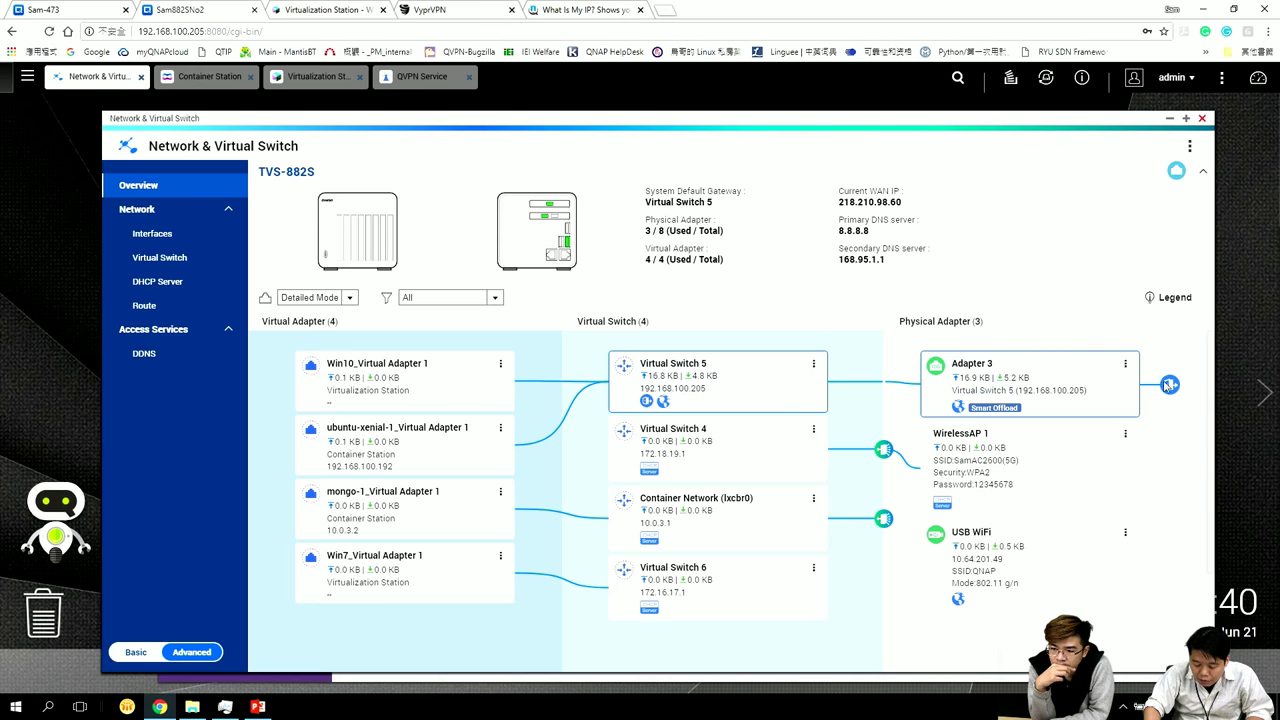
pyautogui.click(313, 80)
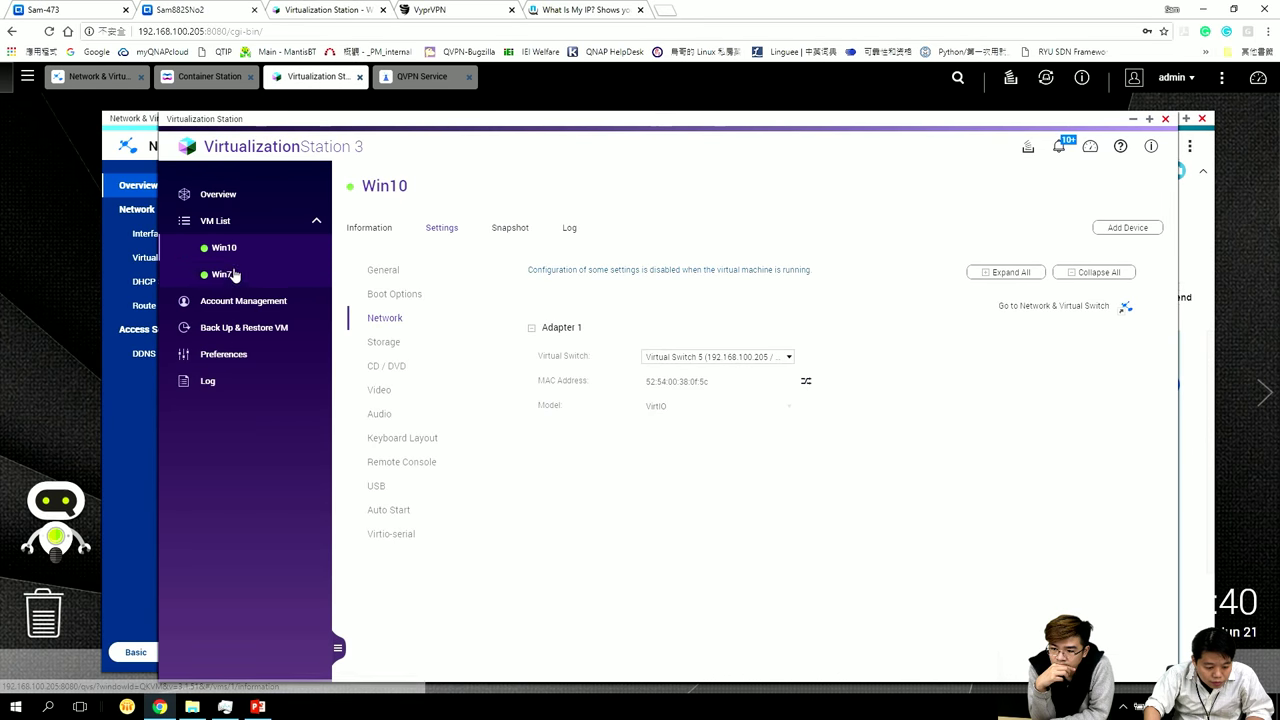
# - Open the Win10 console, dismiss the lock screen, and sign in with the account password
pyautogui.click(362, 228)
pyautogui.click(553, 378)
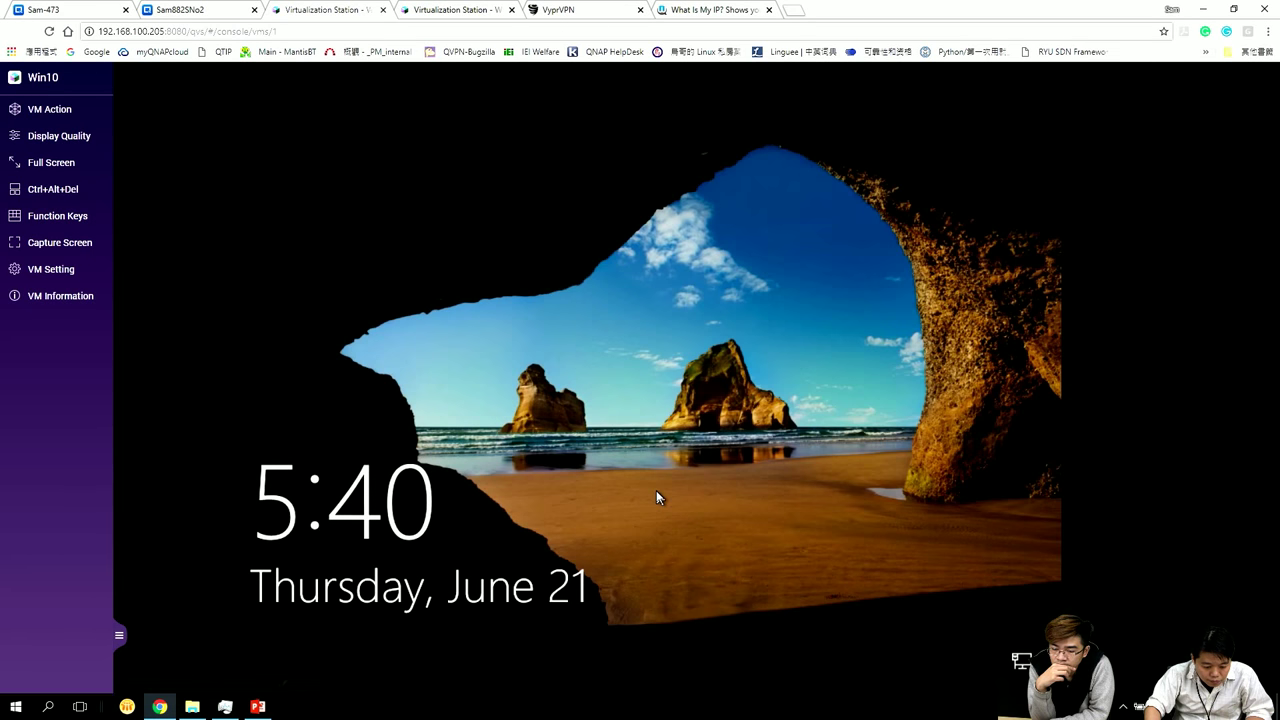
pyautogui.click(671, 485)
pyautogui.write('*********')
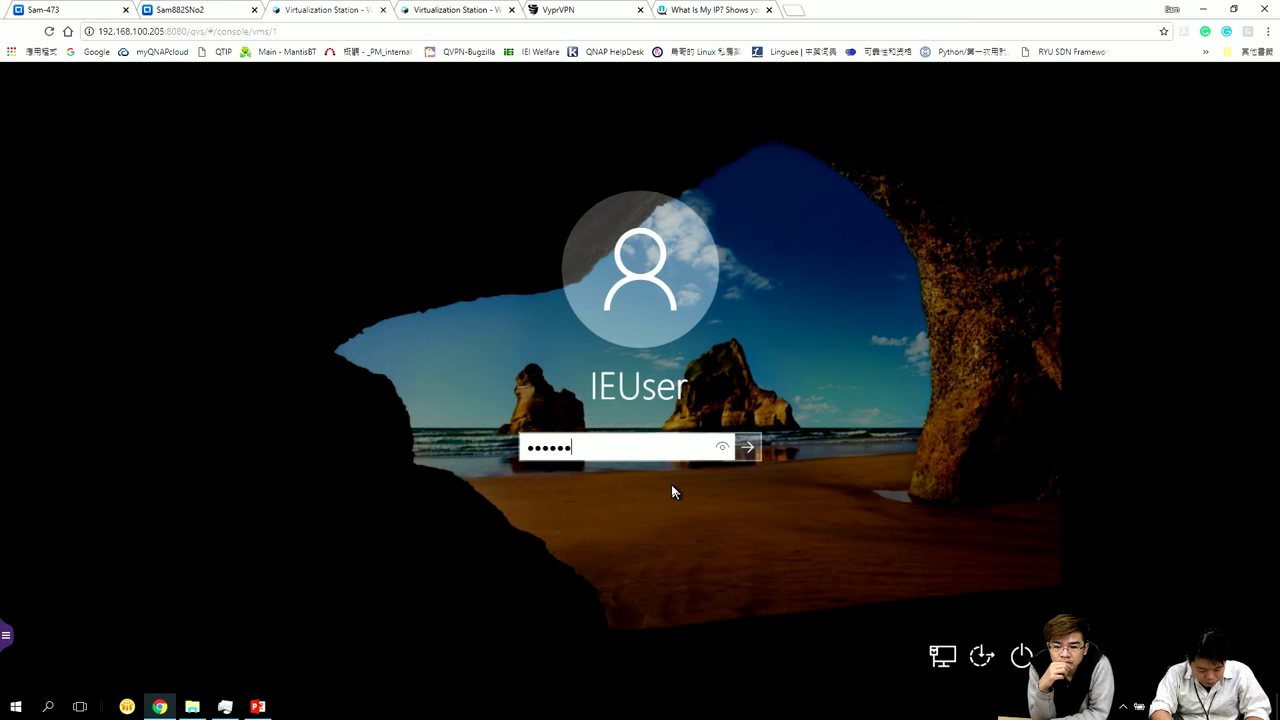
pyautogui.press('Return')
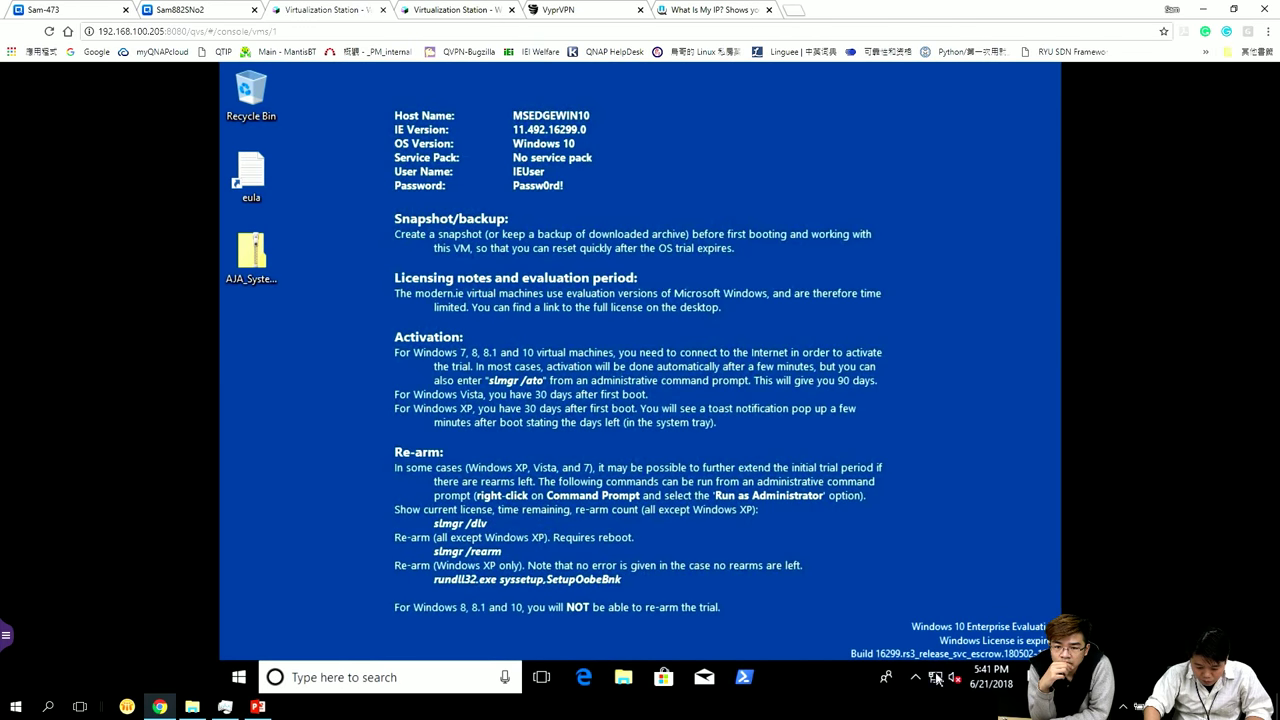
# - Open Ethernet 2's details to confirm DHCP address 192.168.100.191 via gateway 192.168.100.254
pyautogui.rightClick(936, 680)
pyautogui.click(938, 669)
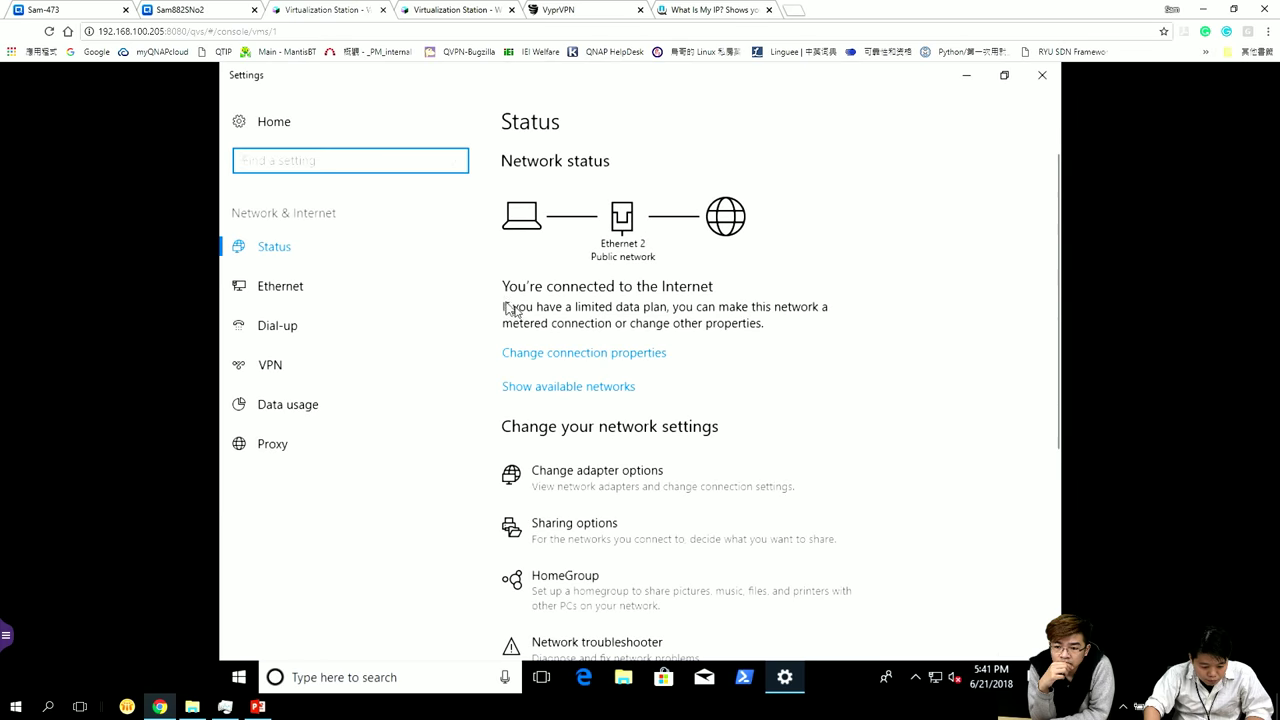
pyautogui.click(301, 290)
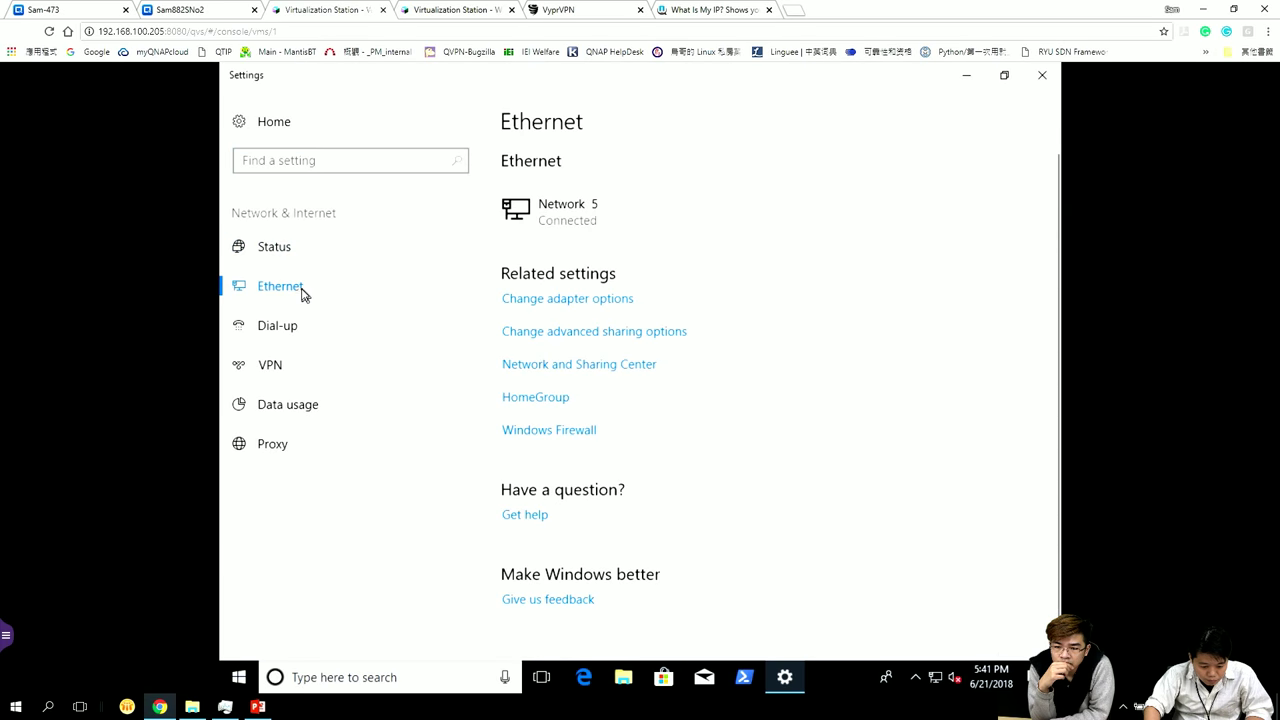
pyautogui.click(535, 300)
pyautogui.doubleClick(450, 244)
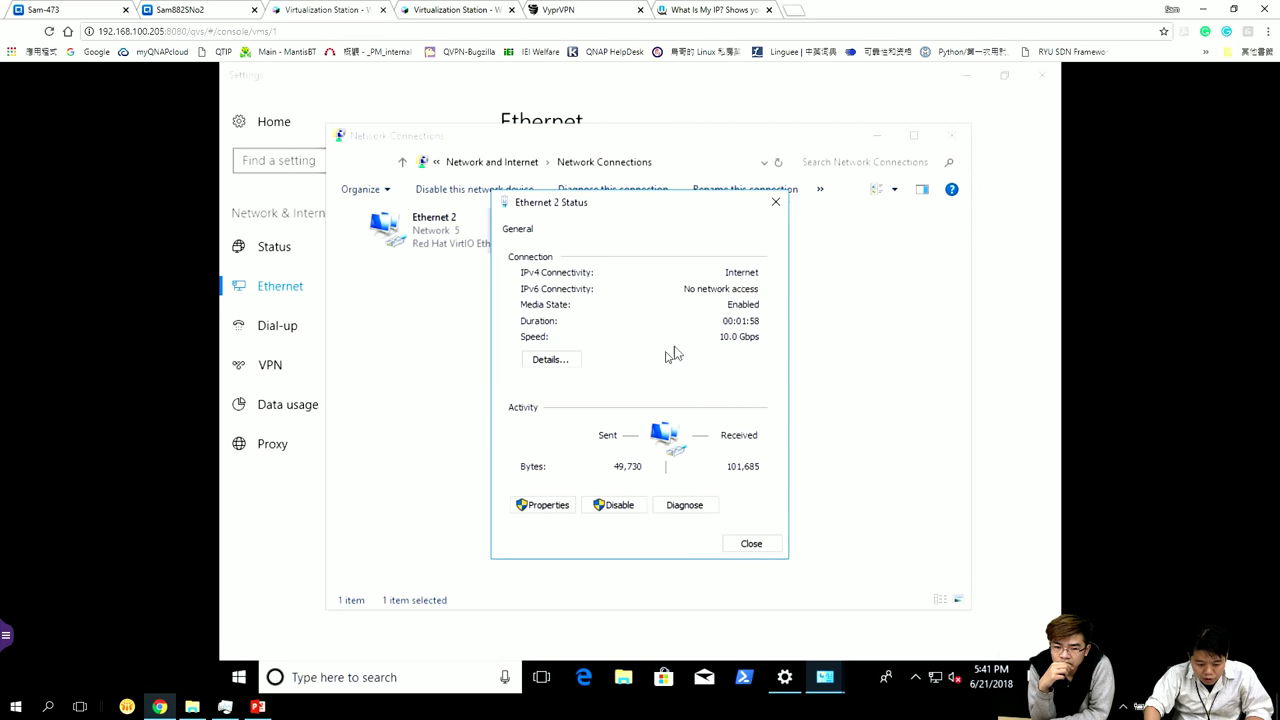
pyautogui.click(571, 362)
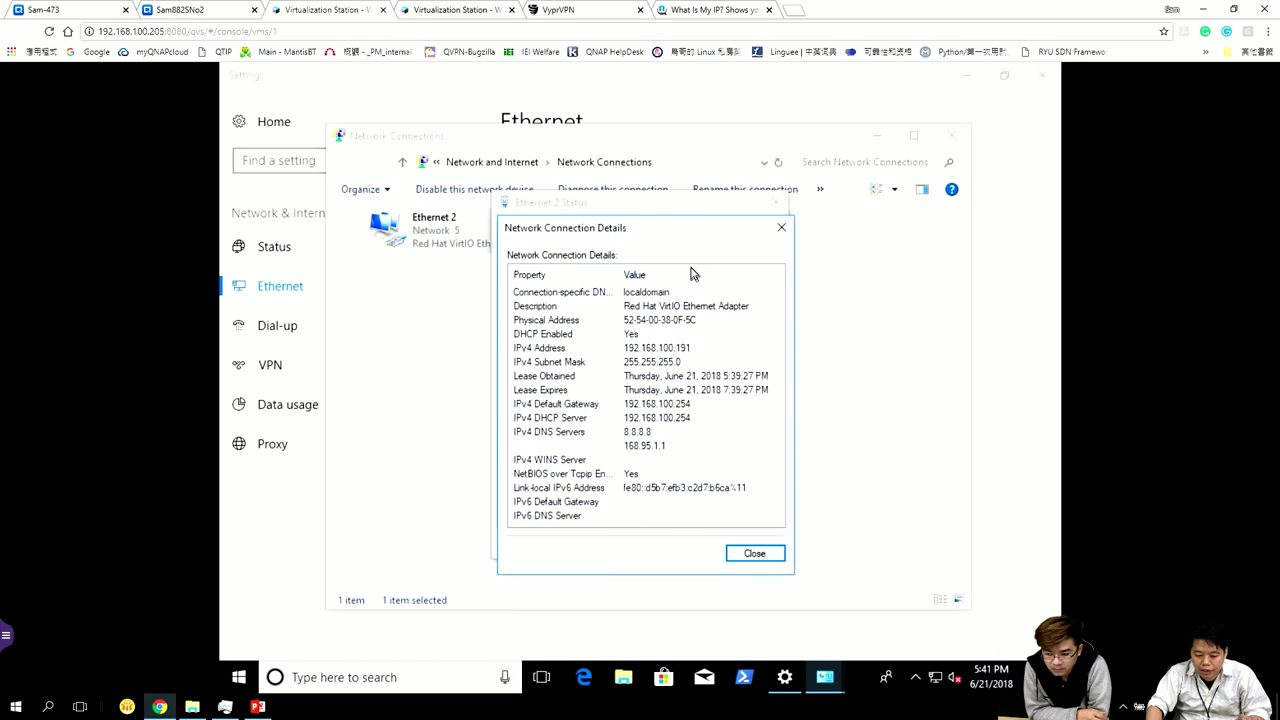
# - Close the Win10 network windows and bring Network & Virtual Switch back to the front
pyautogui.click(757, 556)
pyautogui.click(755, 550)
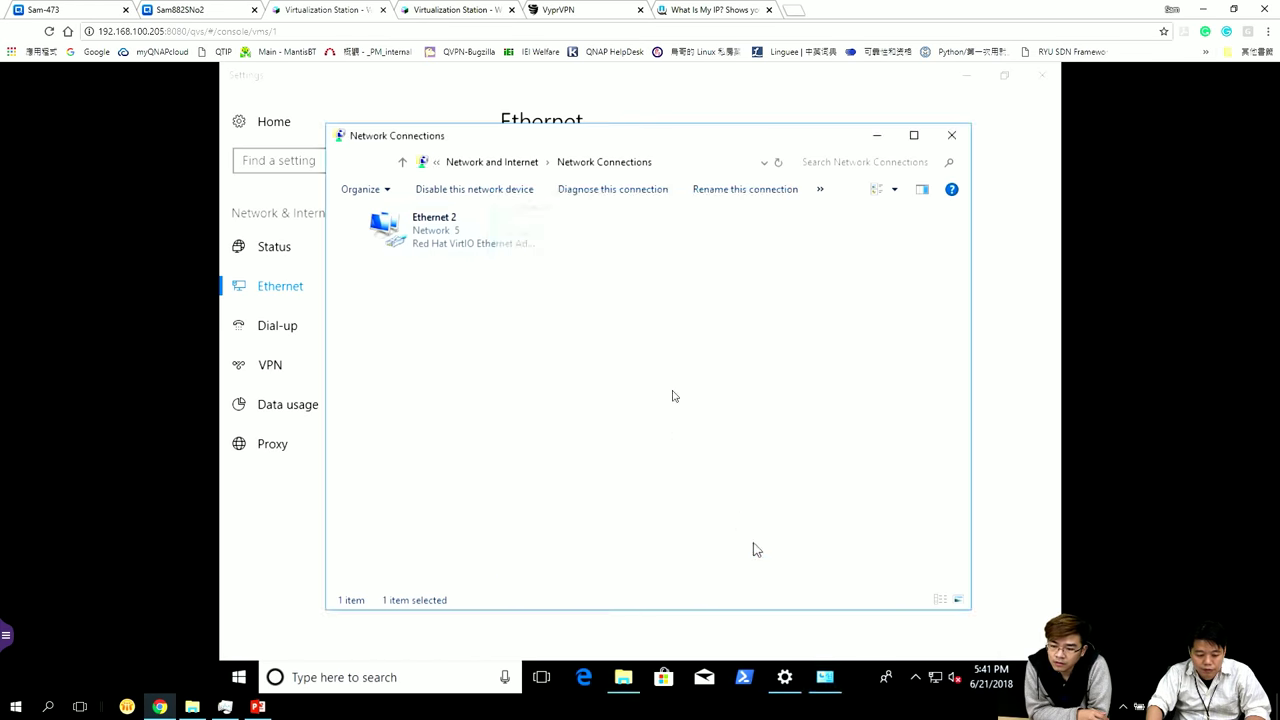
pyautogui.click(951, 136)
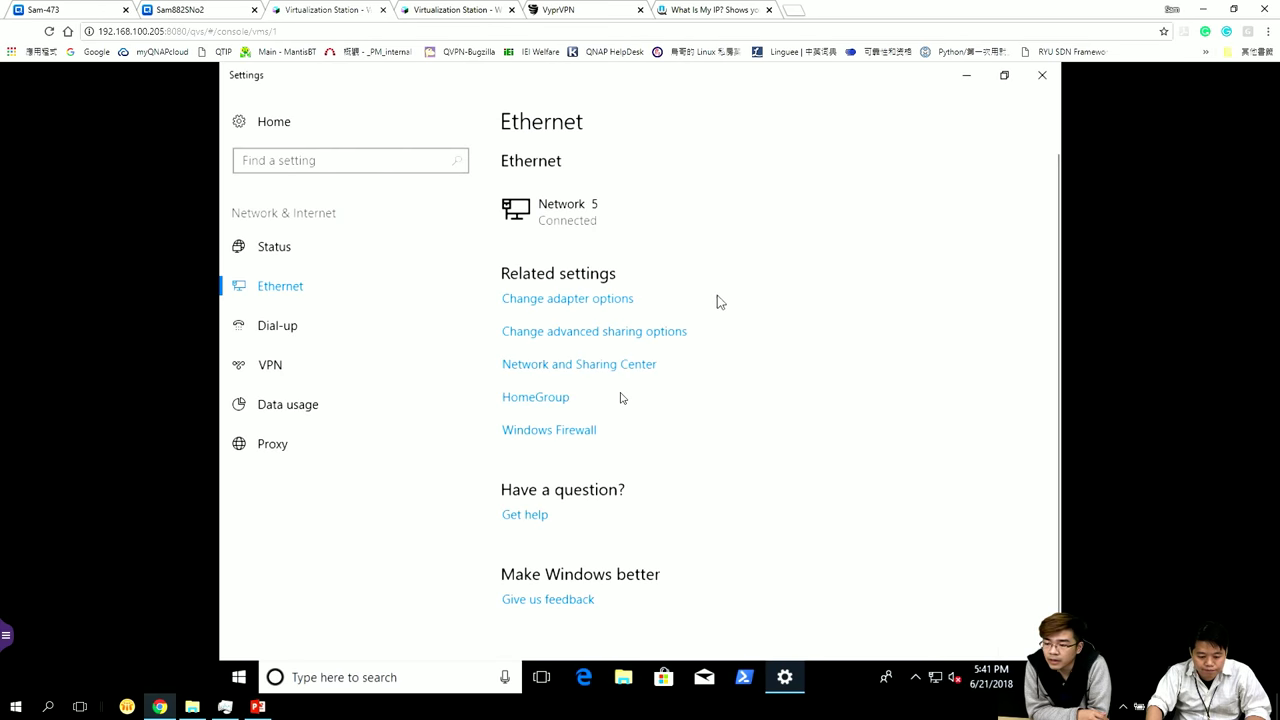
pyautogui.click(205, 8)
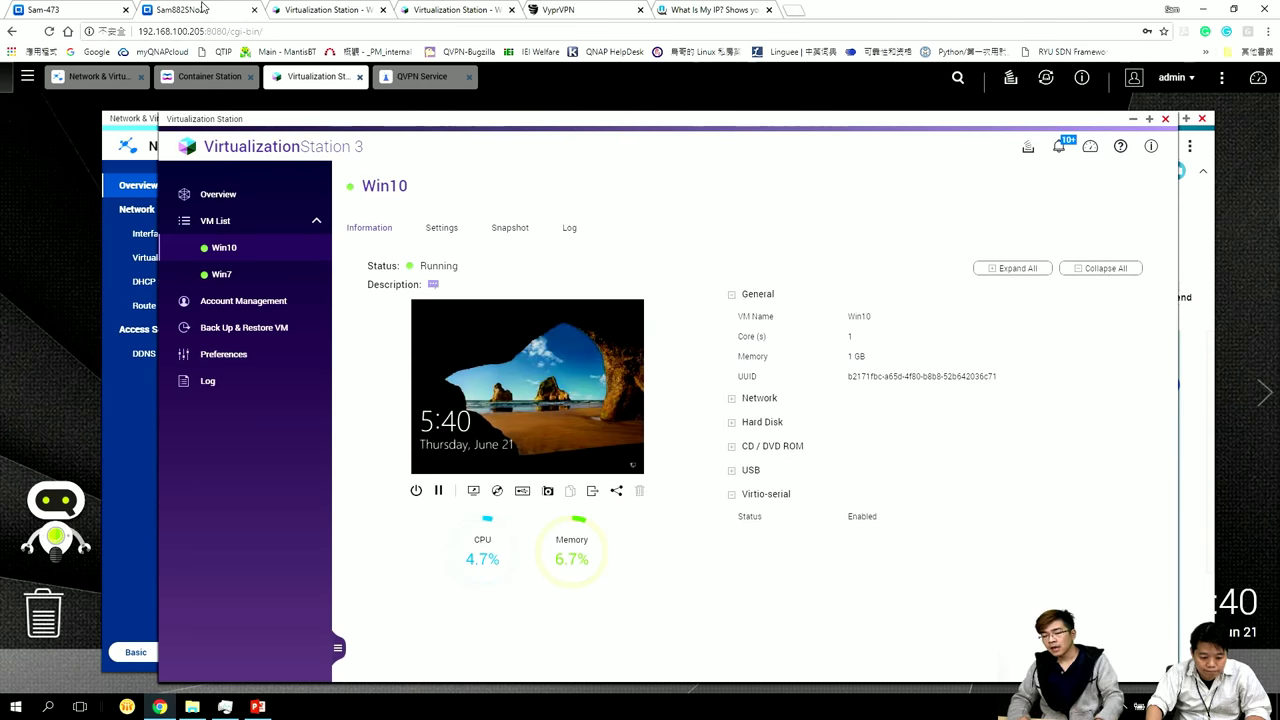
pyautogui.click(93, 77)
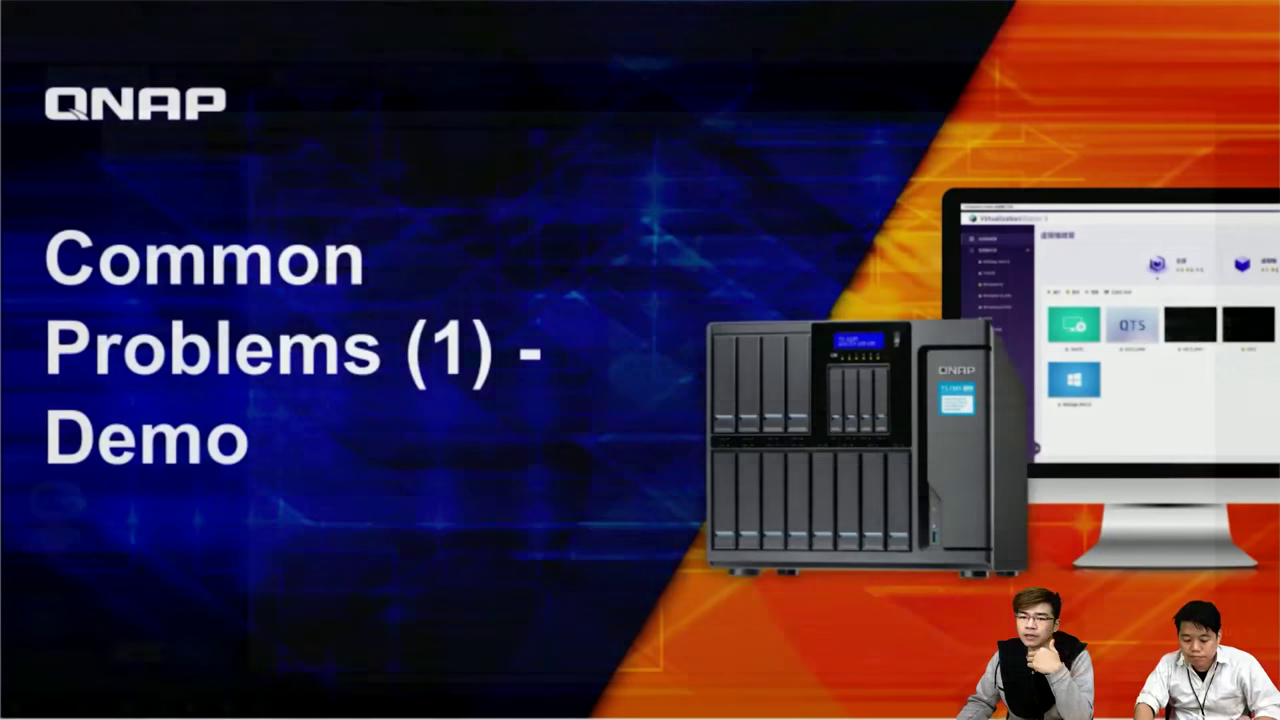
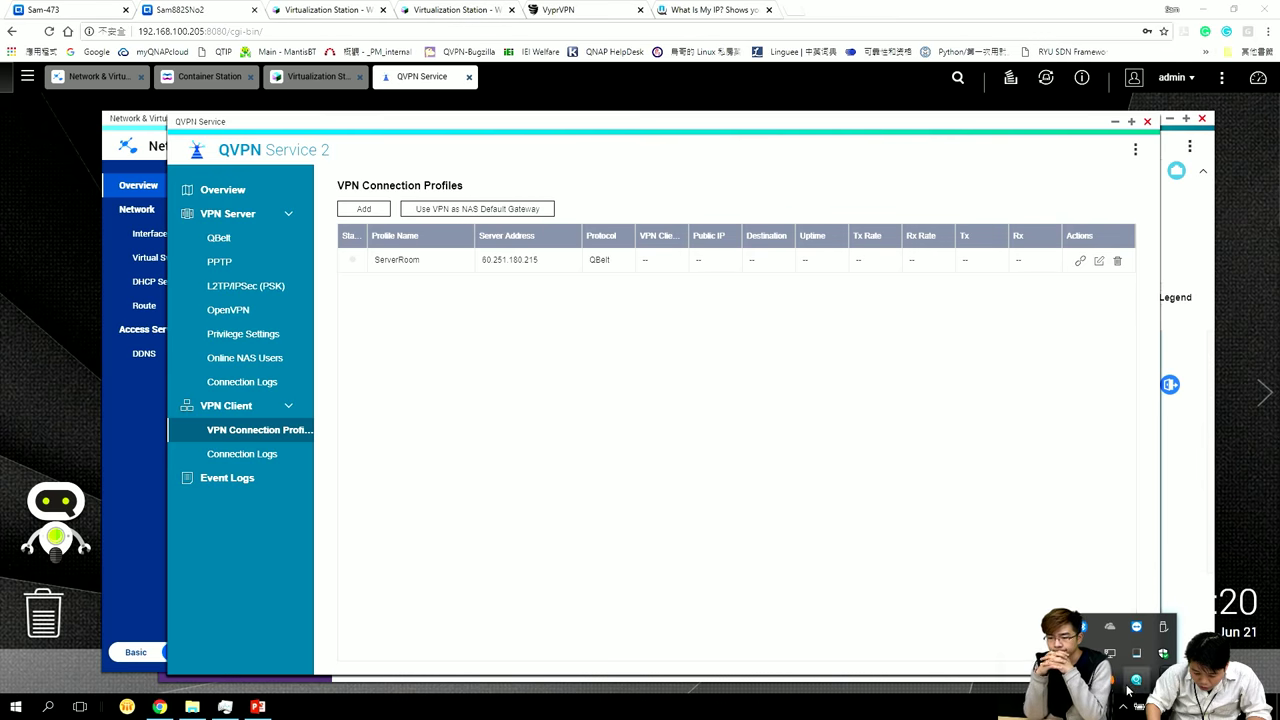
pyautogui.rightClick(1139, 706)
pyautogui.click(1150, 638)
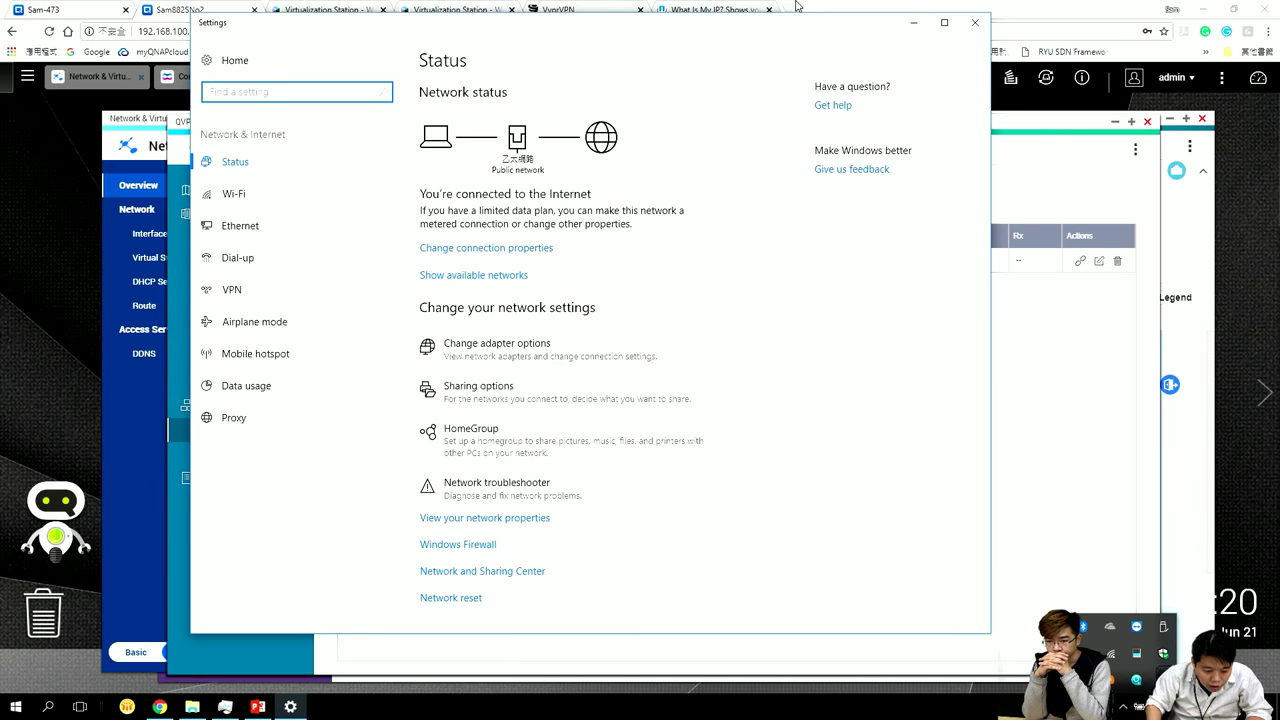
pyautogui.click(265, 196)
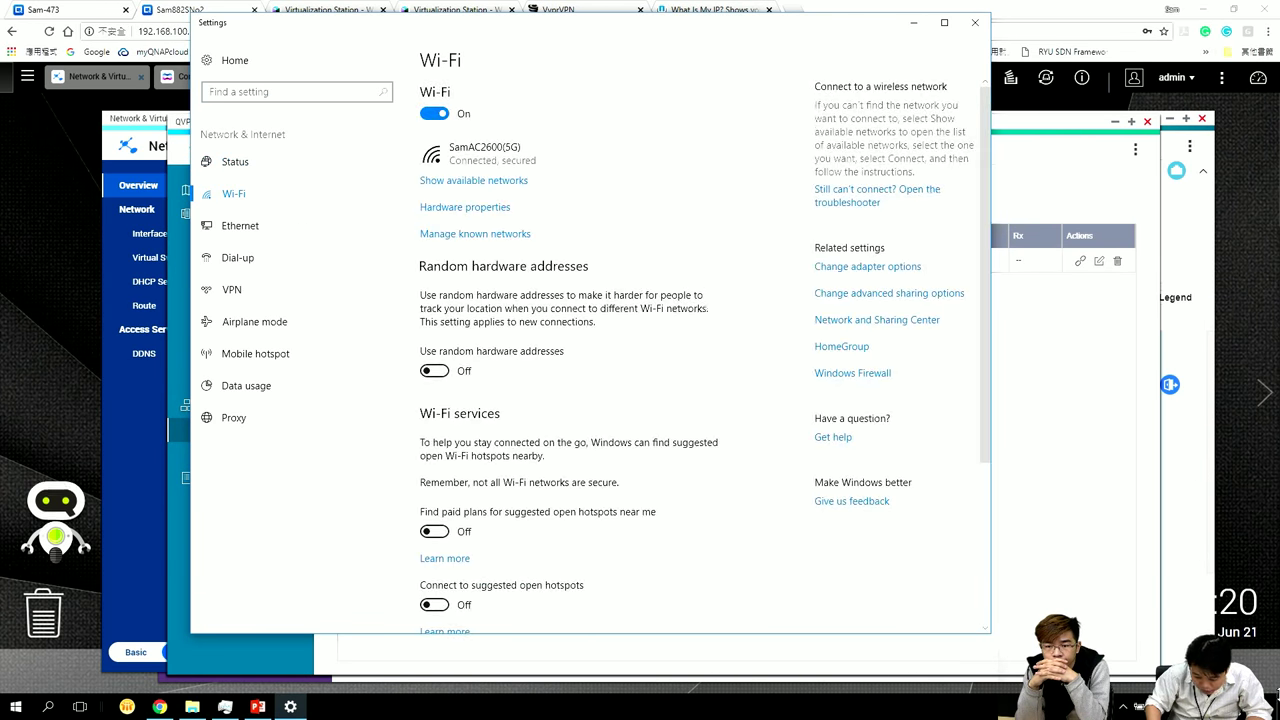
pyautogui.click(1125, 708)
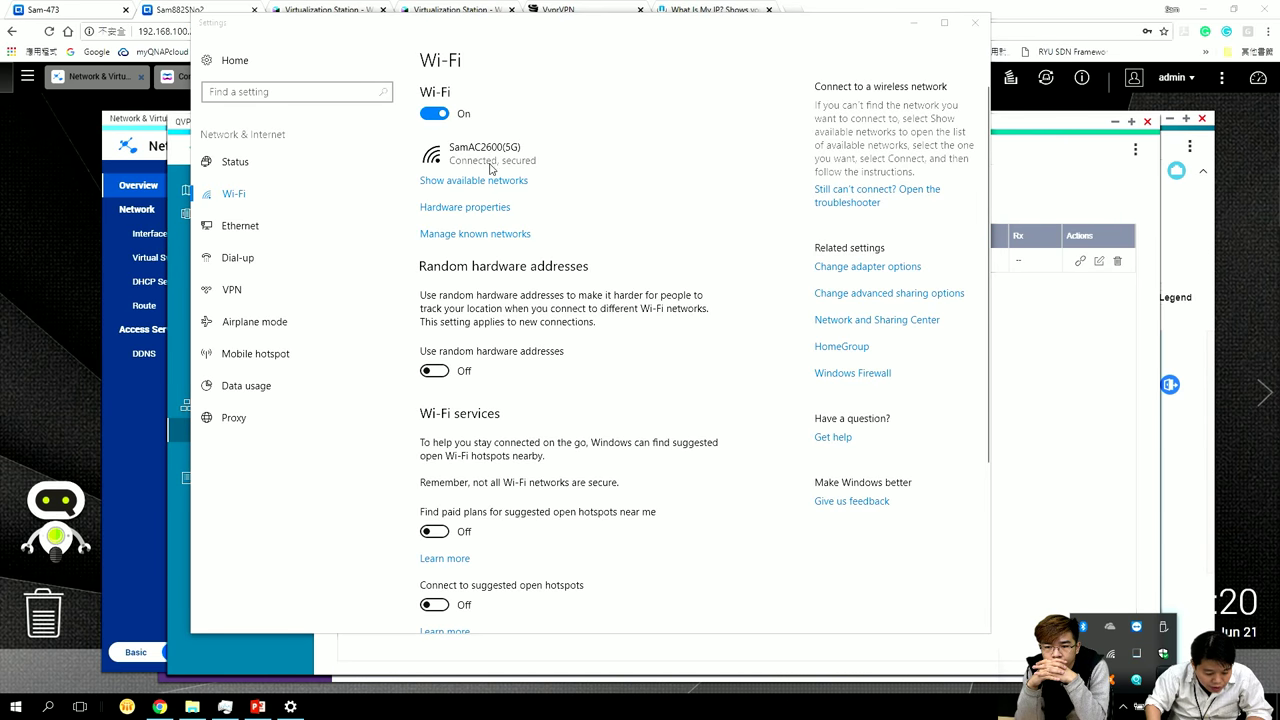
pyautogui.click(975, 24)
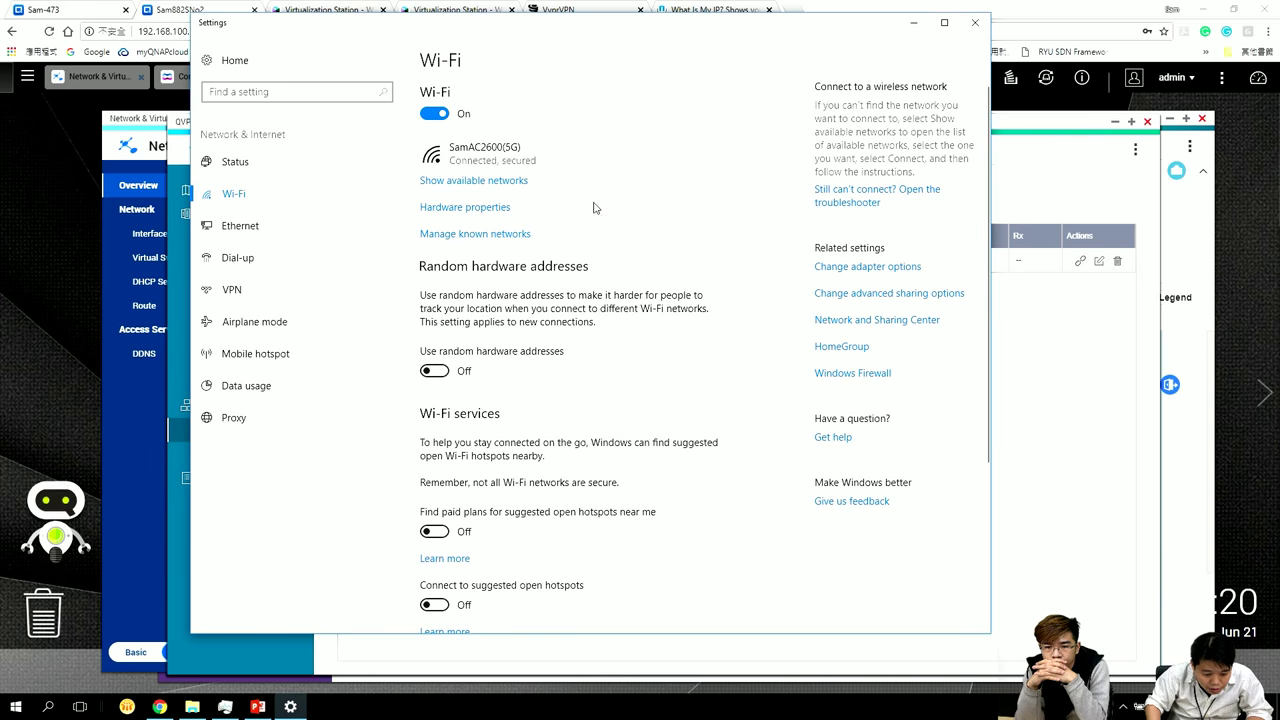
pyautogui.click(853, 263)
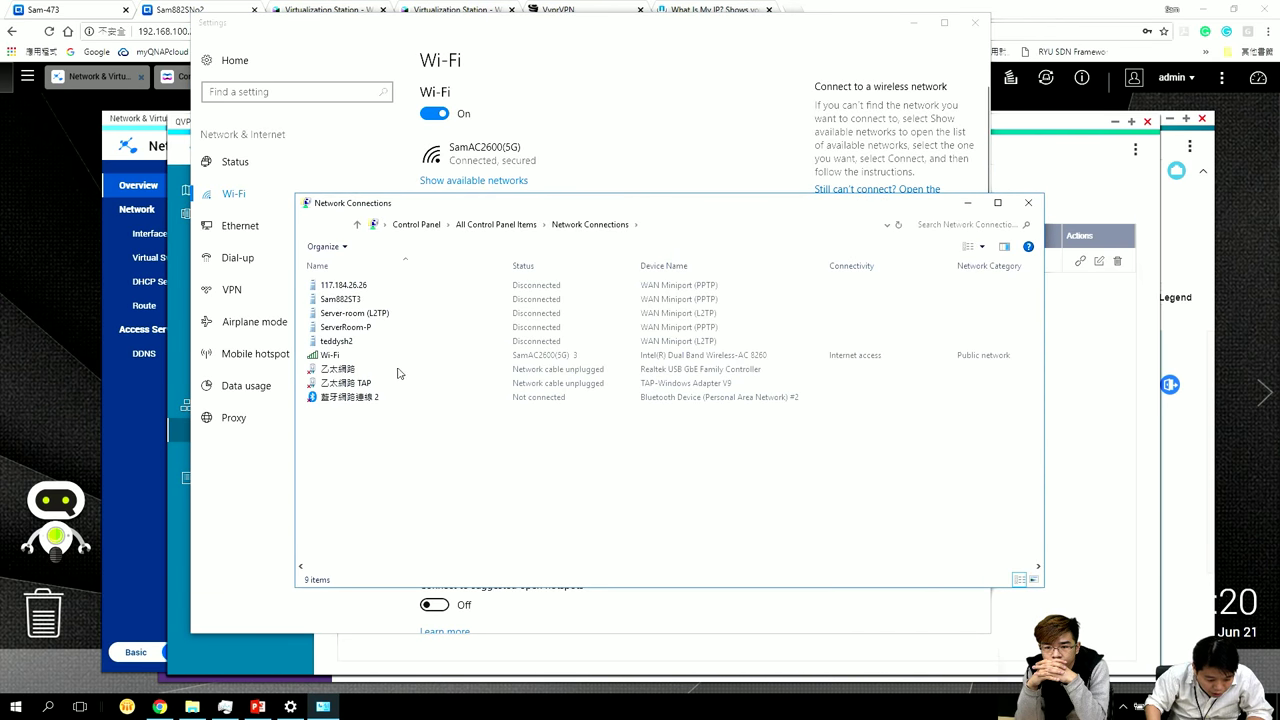
pyautogui.click(352, 357)
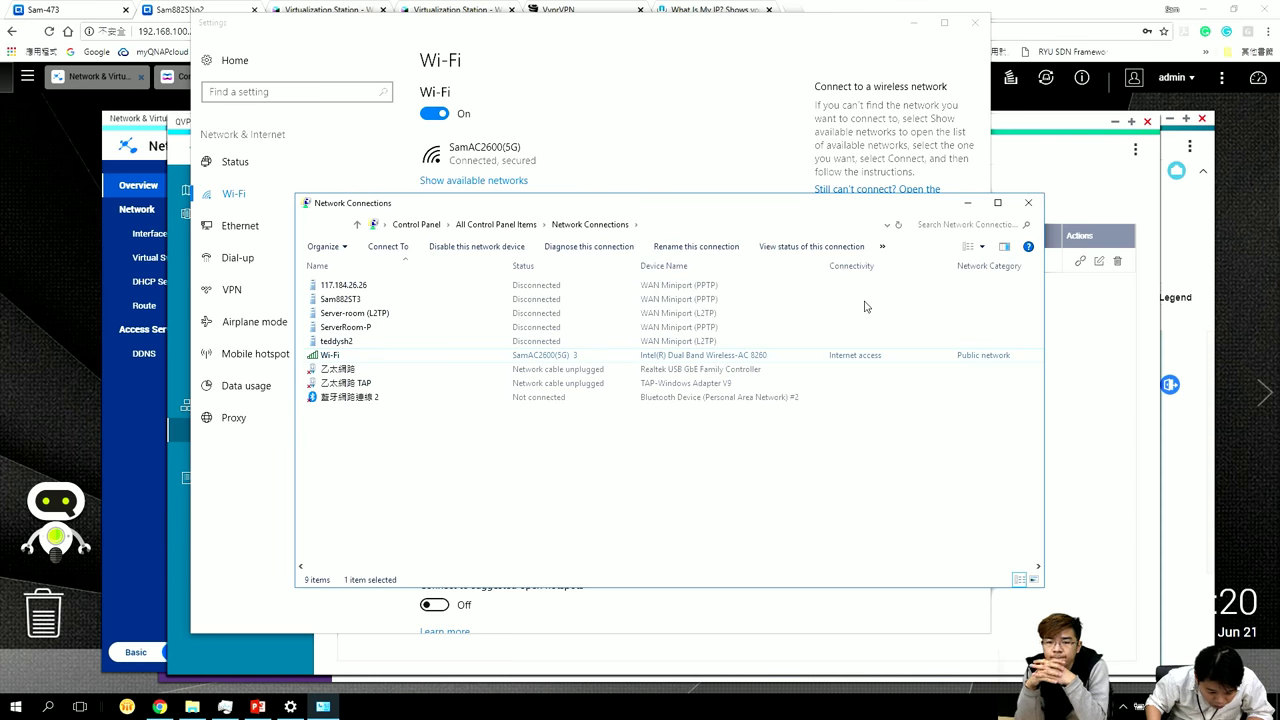
pyautogui.click(1028, 203)
pyautogui.click(975, 22)
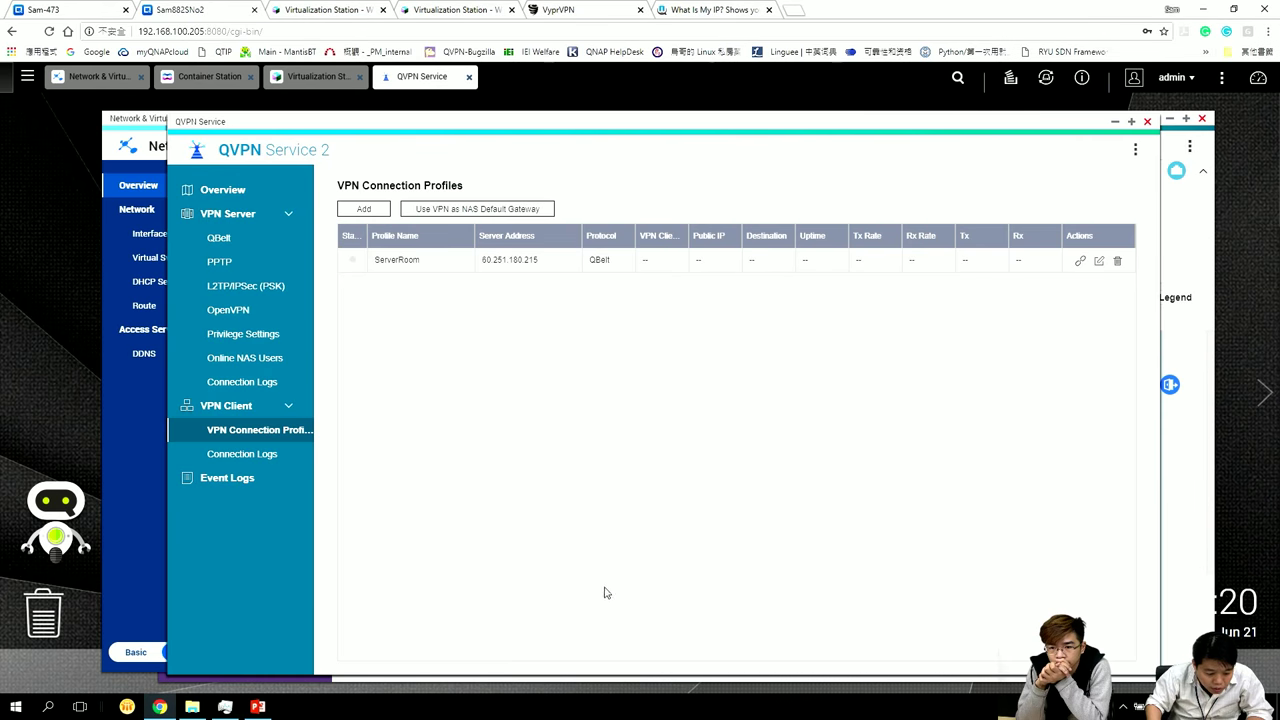
# - Start connecting the ServerRoom profile in QVPN Service, then view the WhatIsMyIP page
pyautogui.click(151, 469)
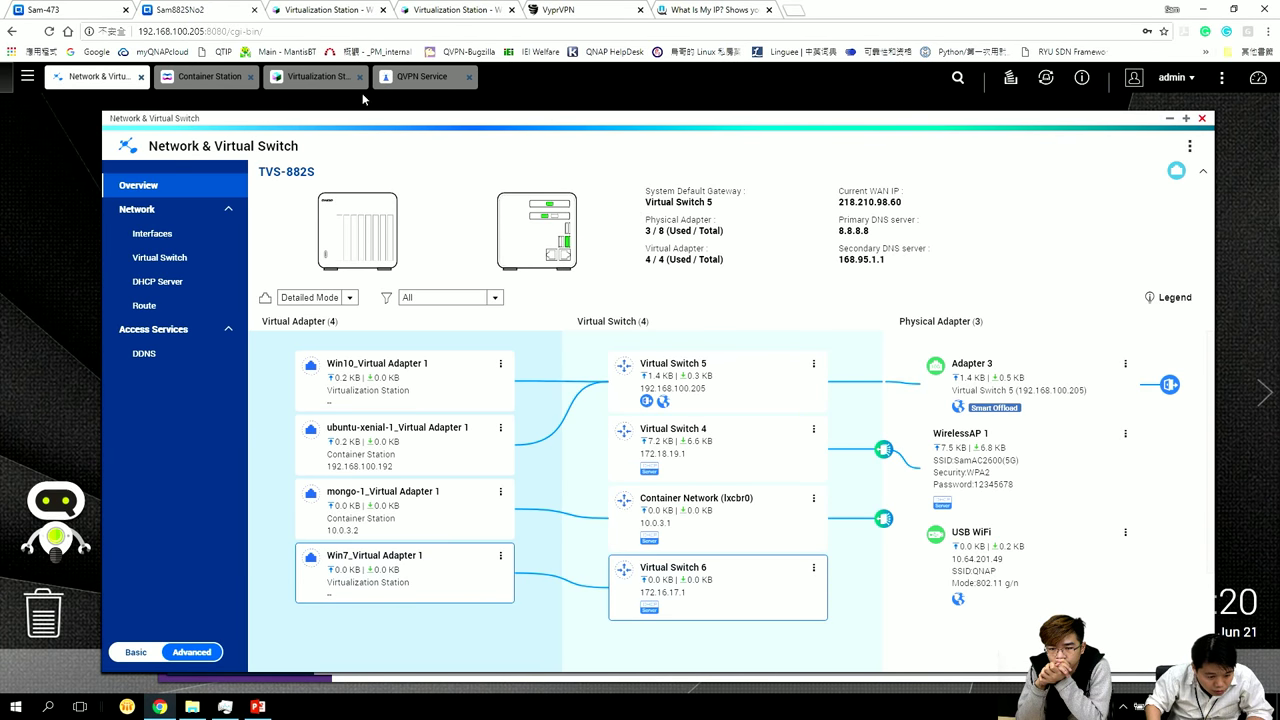
pyautogui.click(420, 80)
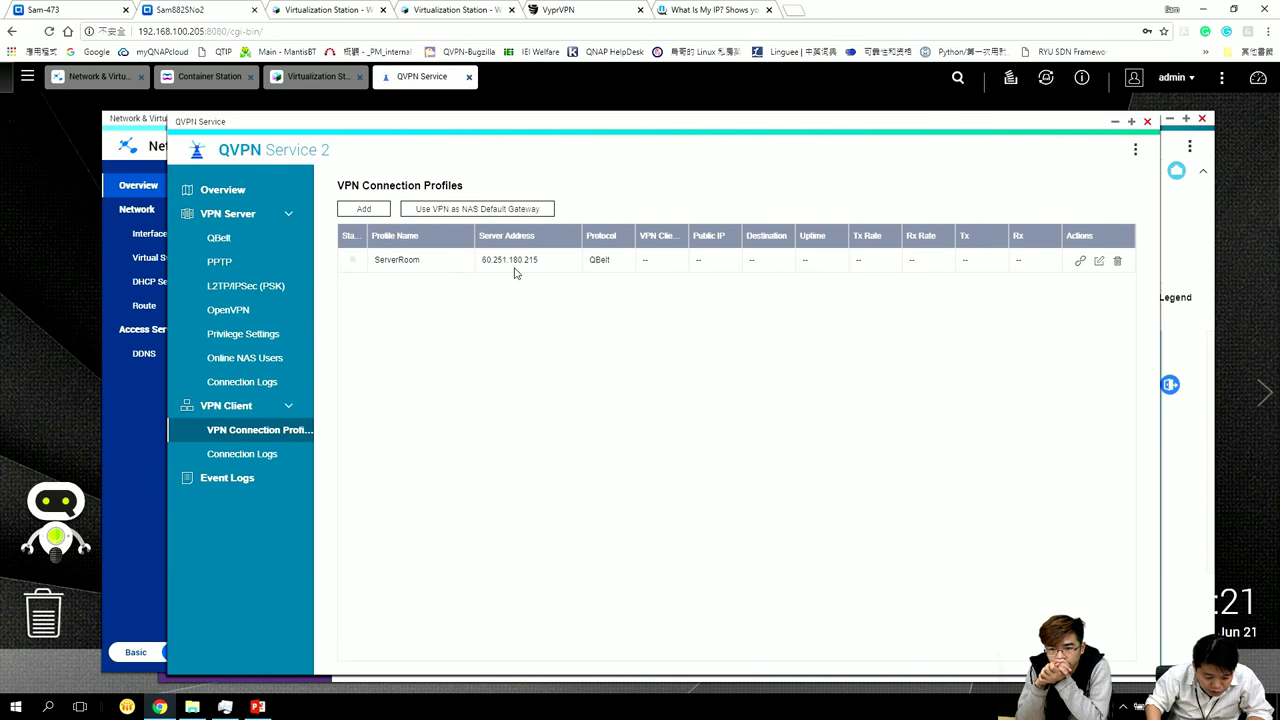
pyautogui.click(1079, 261)
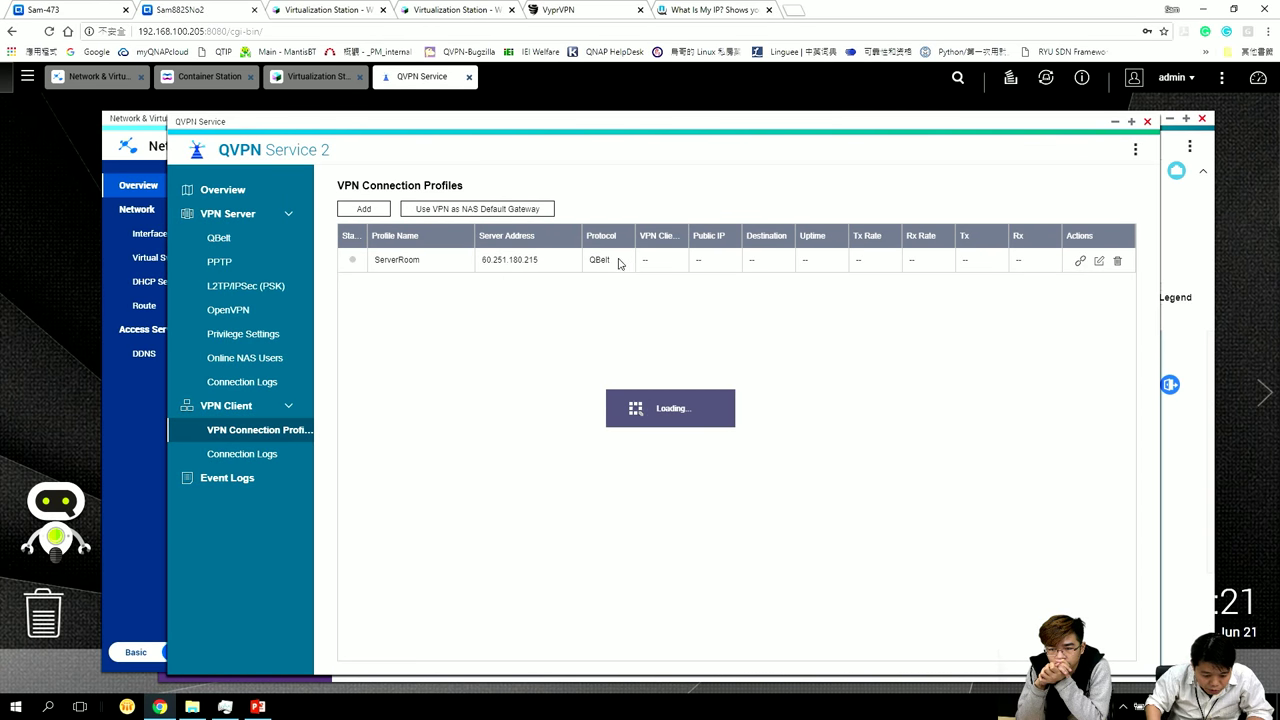
pyautogui.click(697, 9)
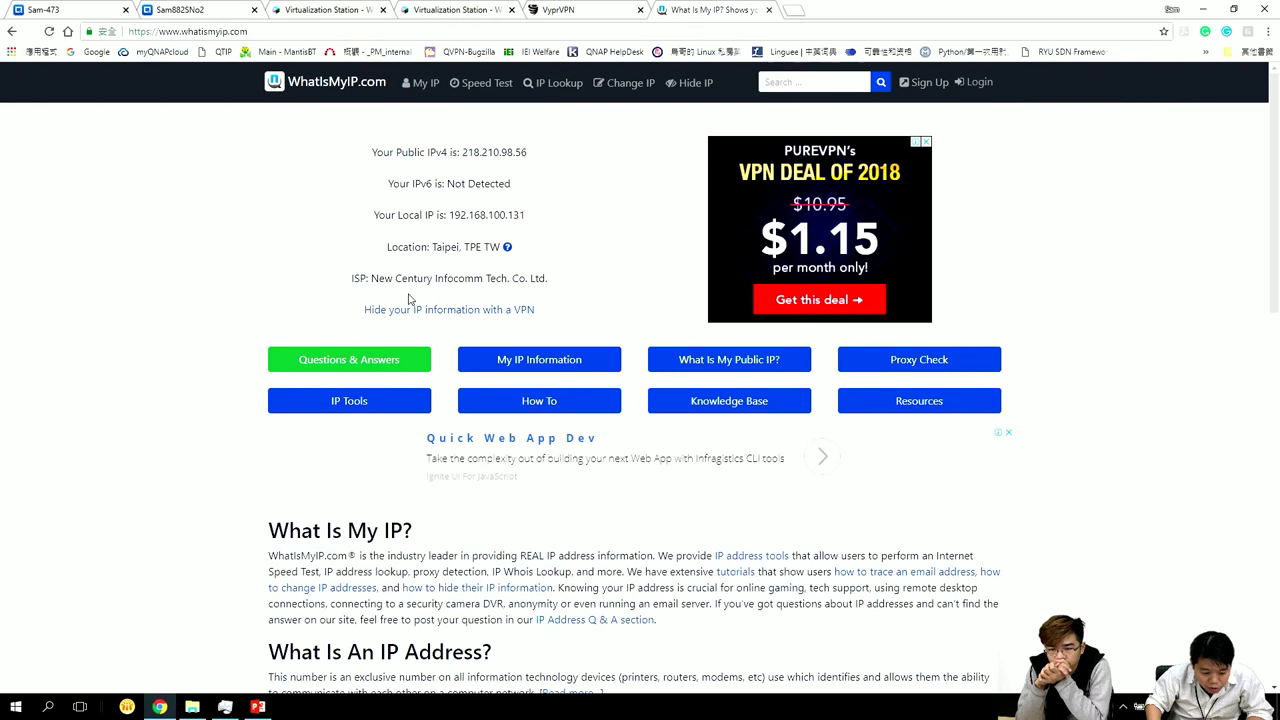
pyautogui.moveTo(450, 215); pyautogui.dragTo(512, 215)
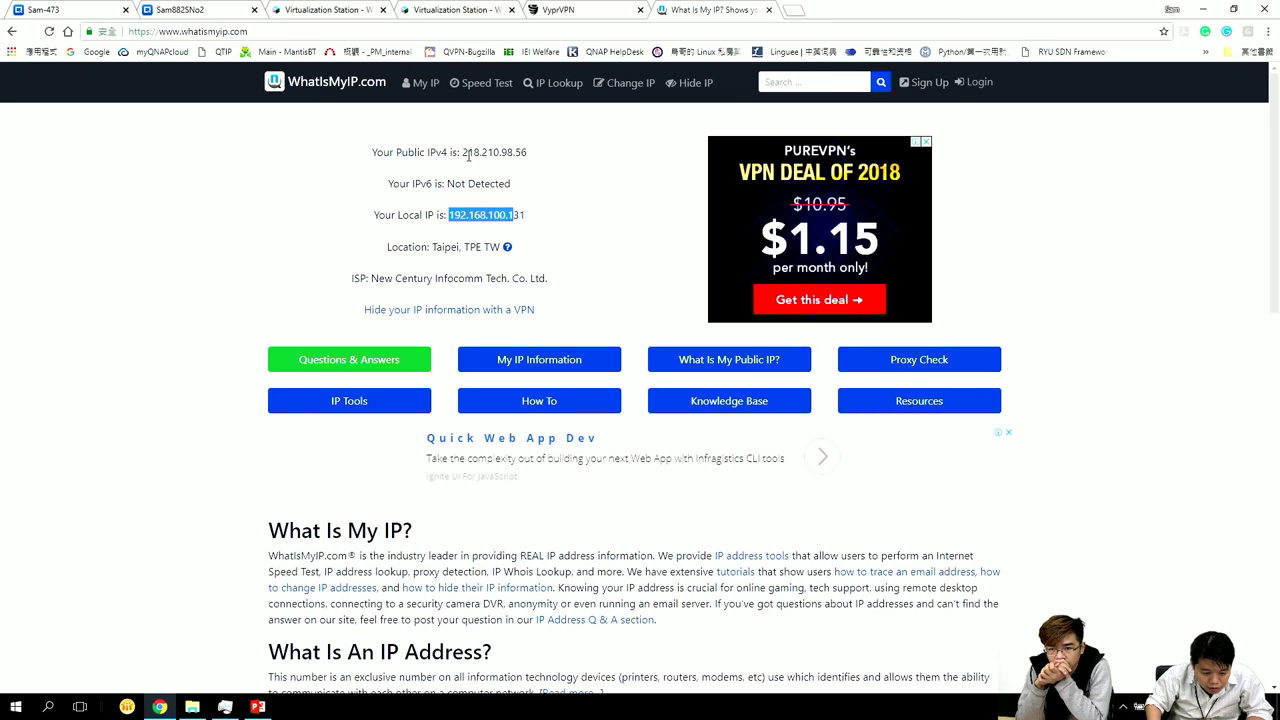
pyautogui.moveTo(463, 152); pyautogui.dragTo(528, 152)
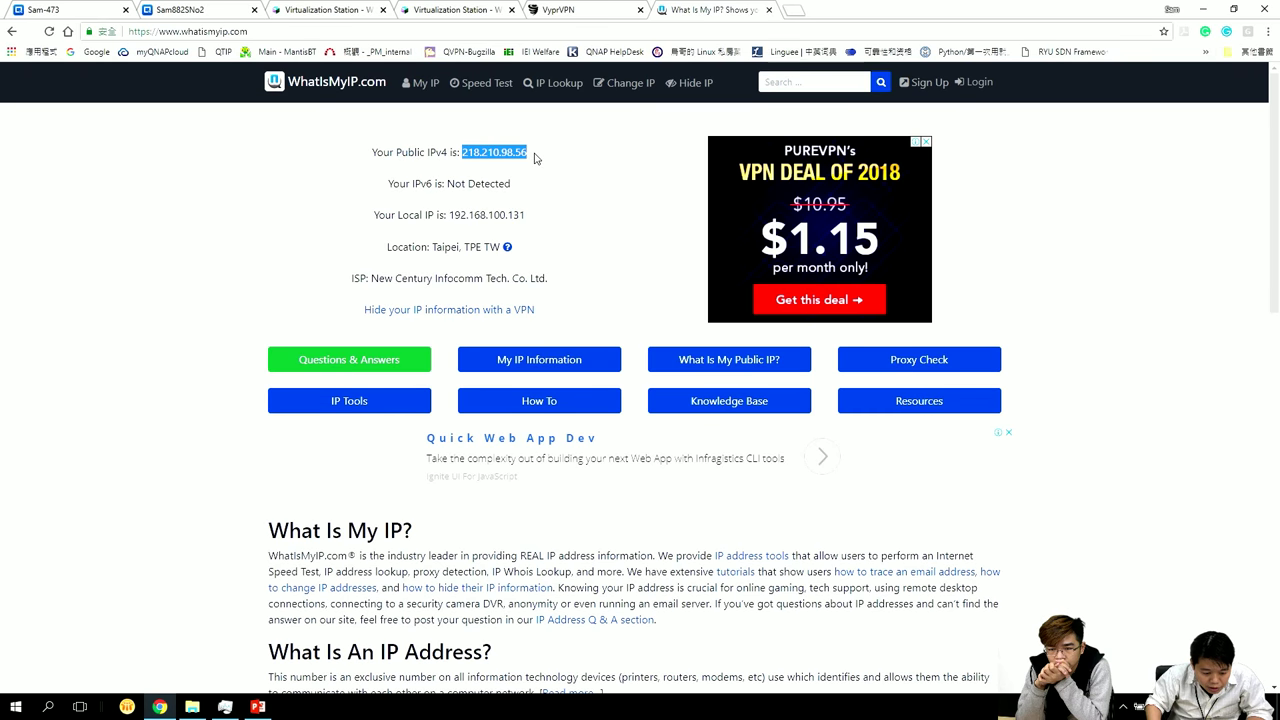
pyautogui.moveTo(372, 280); pyautogui.dragTo(451, 277)
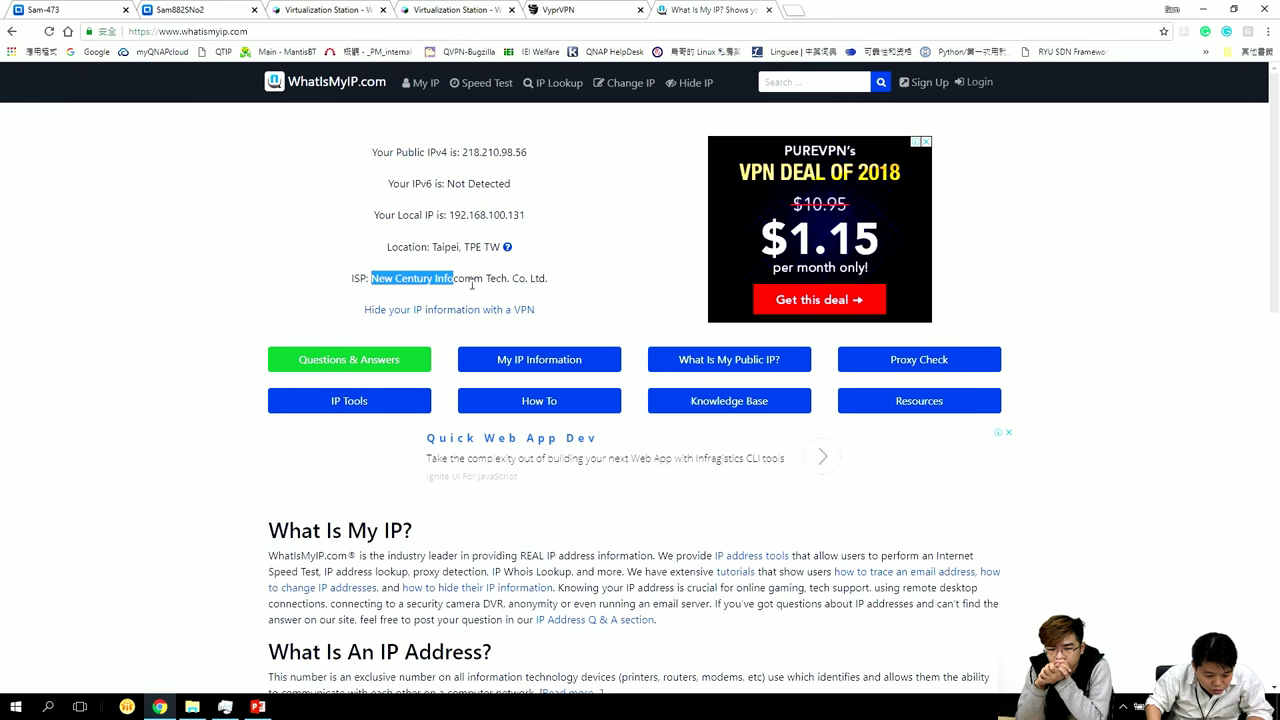
pyautogui.click(219, 9)
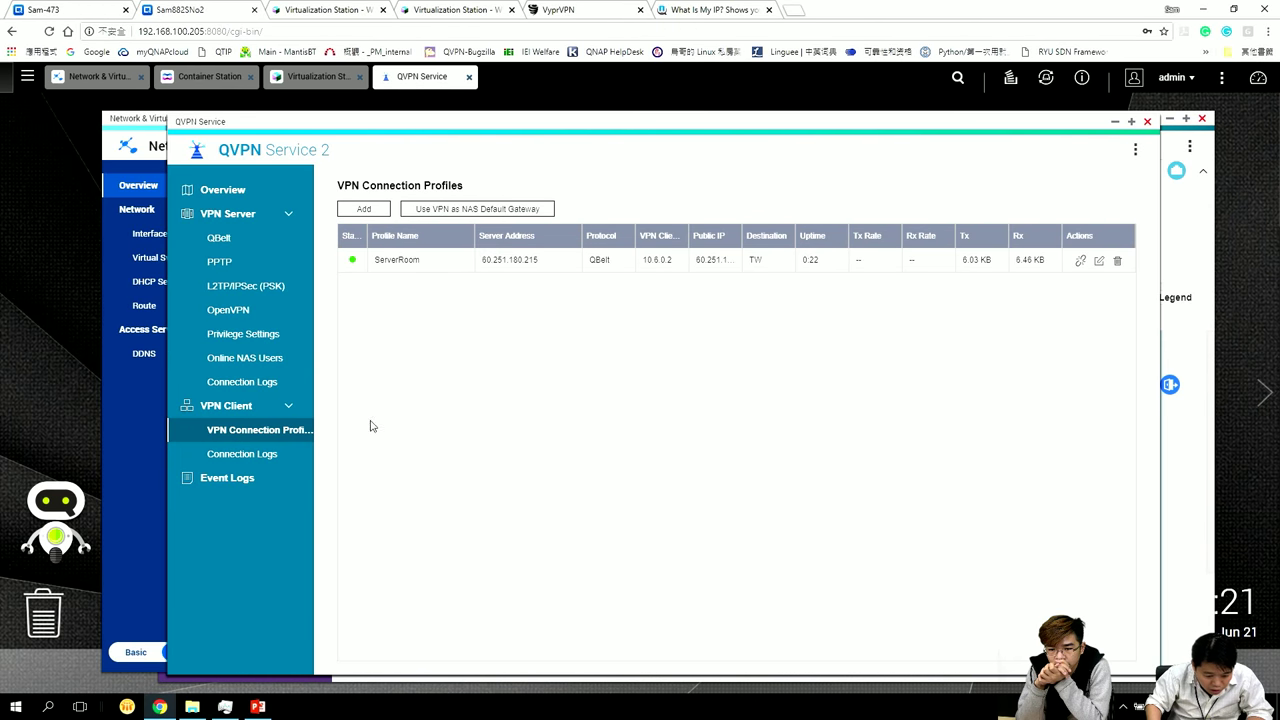
# - Enable Use VPN as NAS Default Gateway for ServerRoom and apply it
pyautogui.click(503, 211)
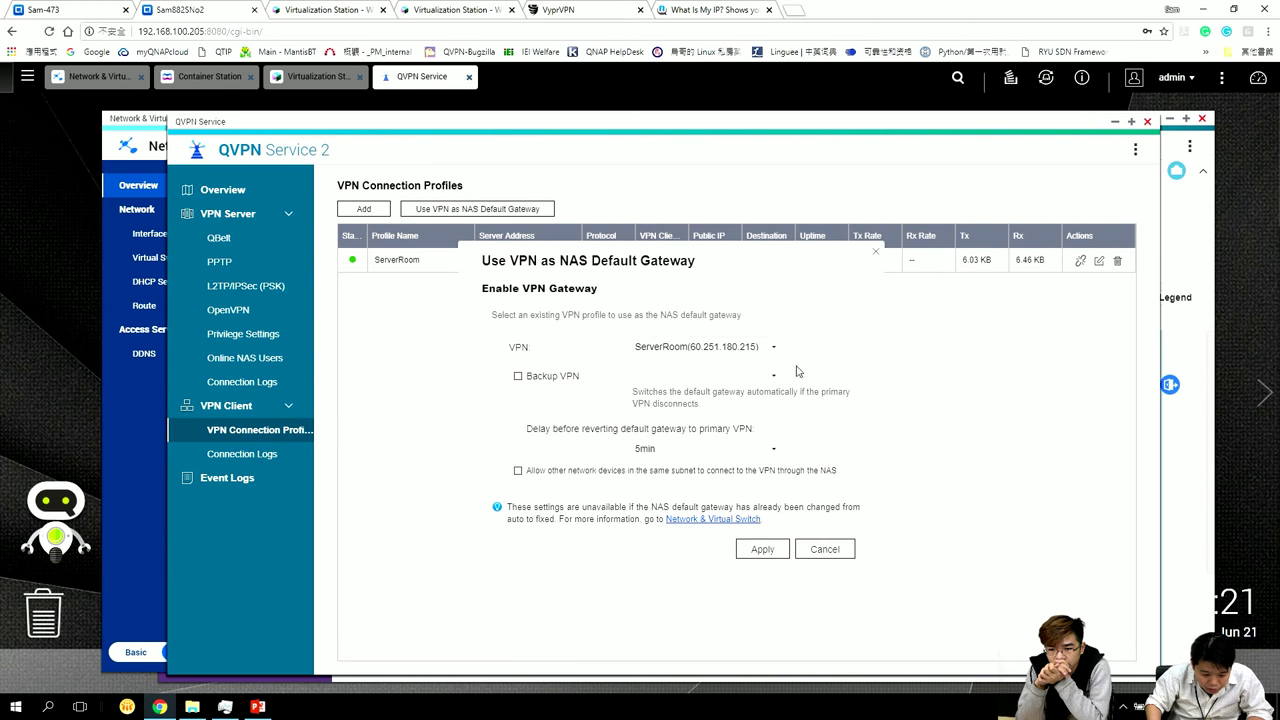
pyautogui.click(624, 289)
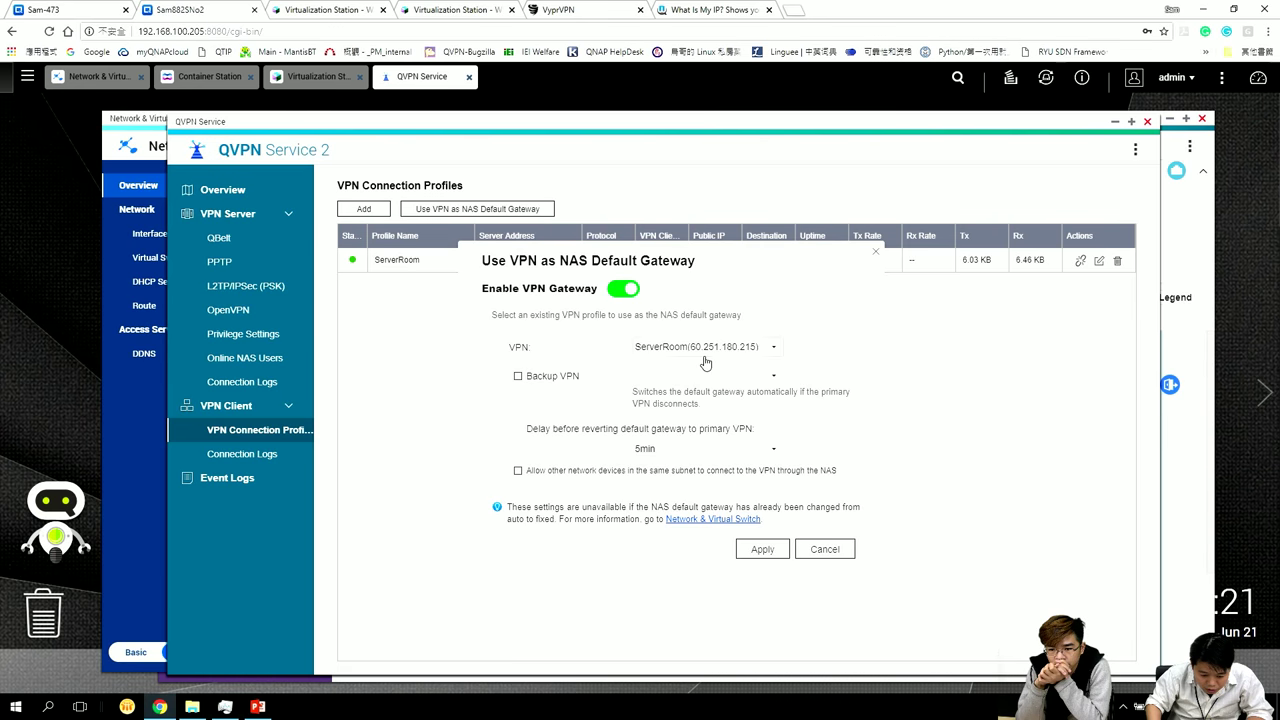
pyautogui.click(762, 549)
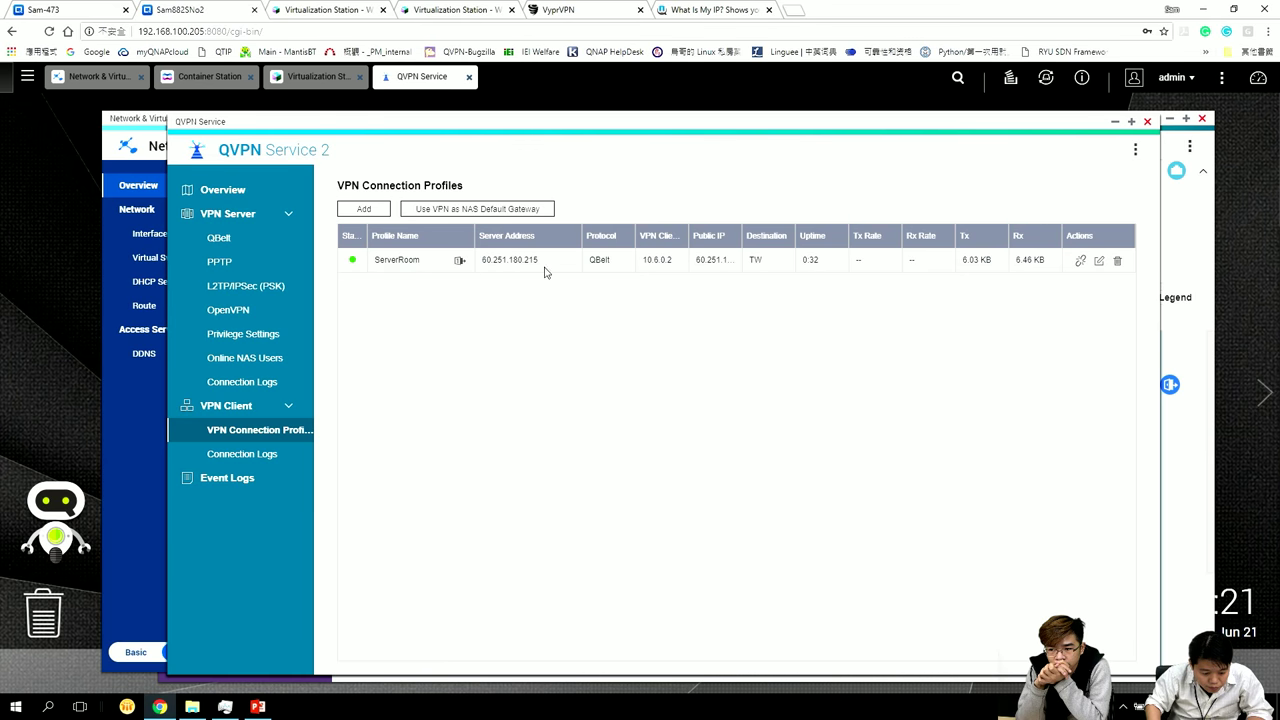
# - Set System Default Gateway to fixed ServerRoom with Virtual Switch 5 as failover
pyautogui.click(138, 185)
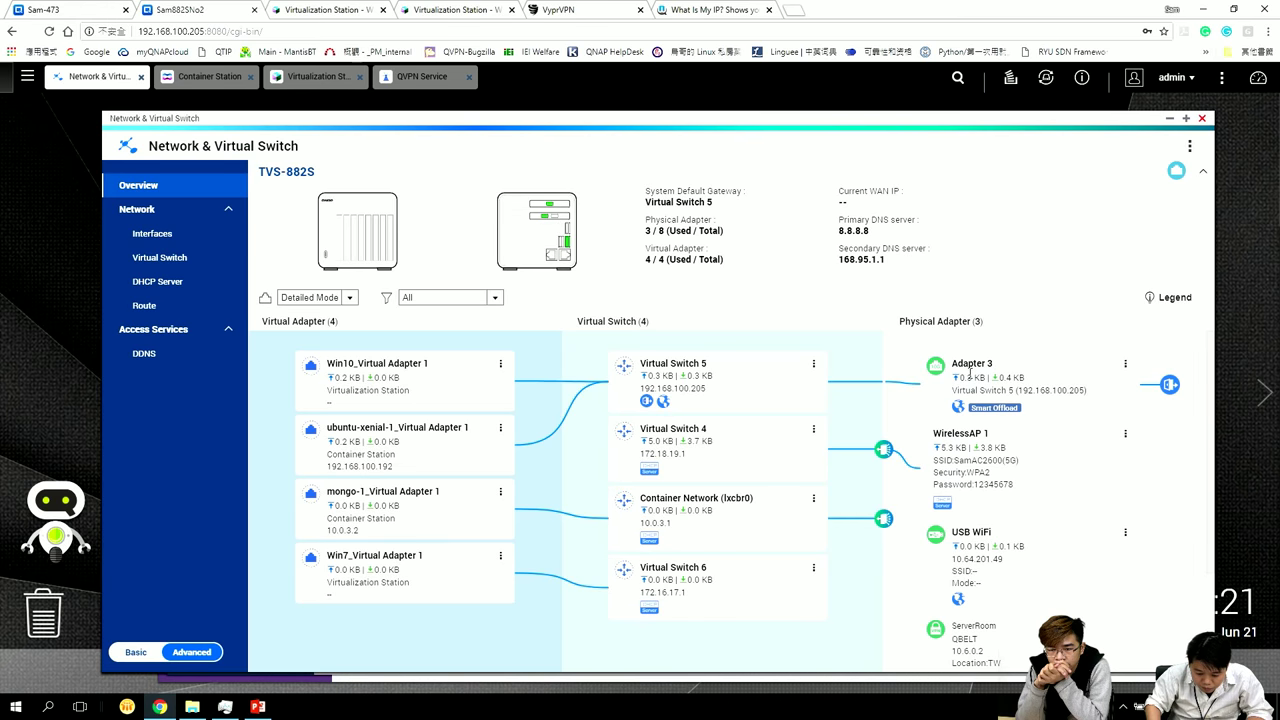
pyautogui.scroll(-3, 978, 477)
pyautogui.scroll(3, 978, 460)
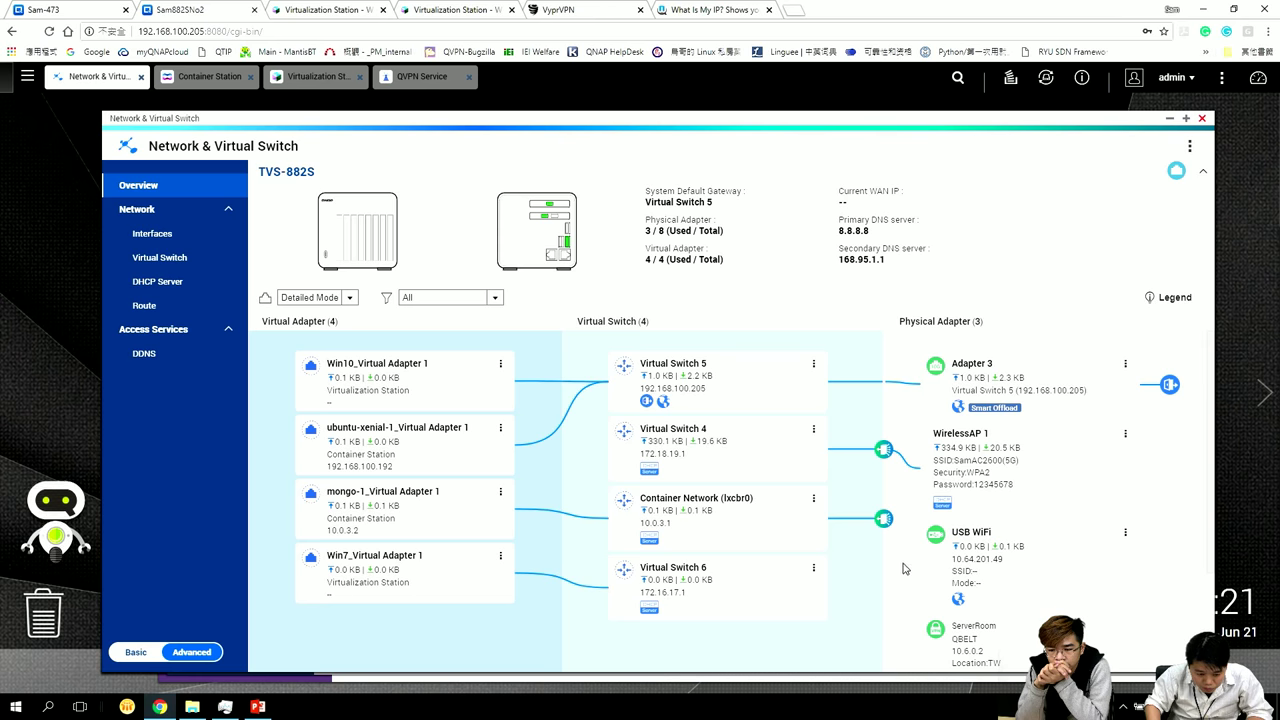
pyautogui.click(200, 239)
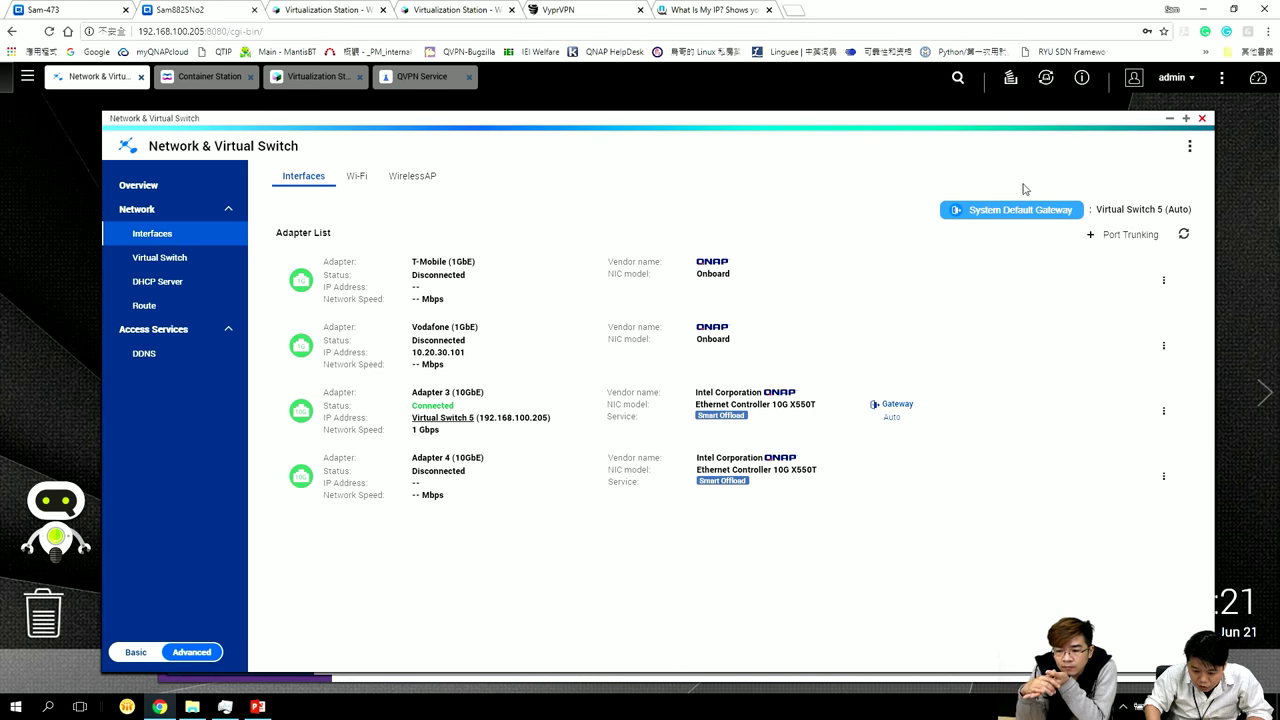
pyautogui.click(1008, 210)
pyautogui.click(406, 344)
pyautogui.click(628, 364)
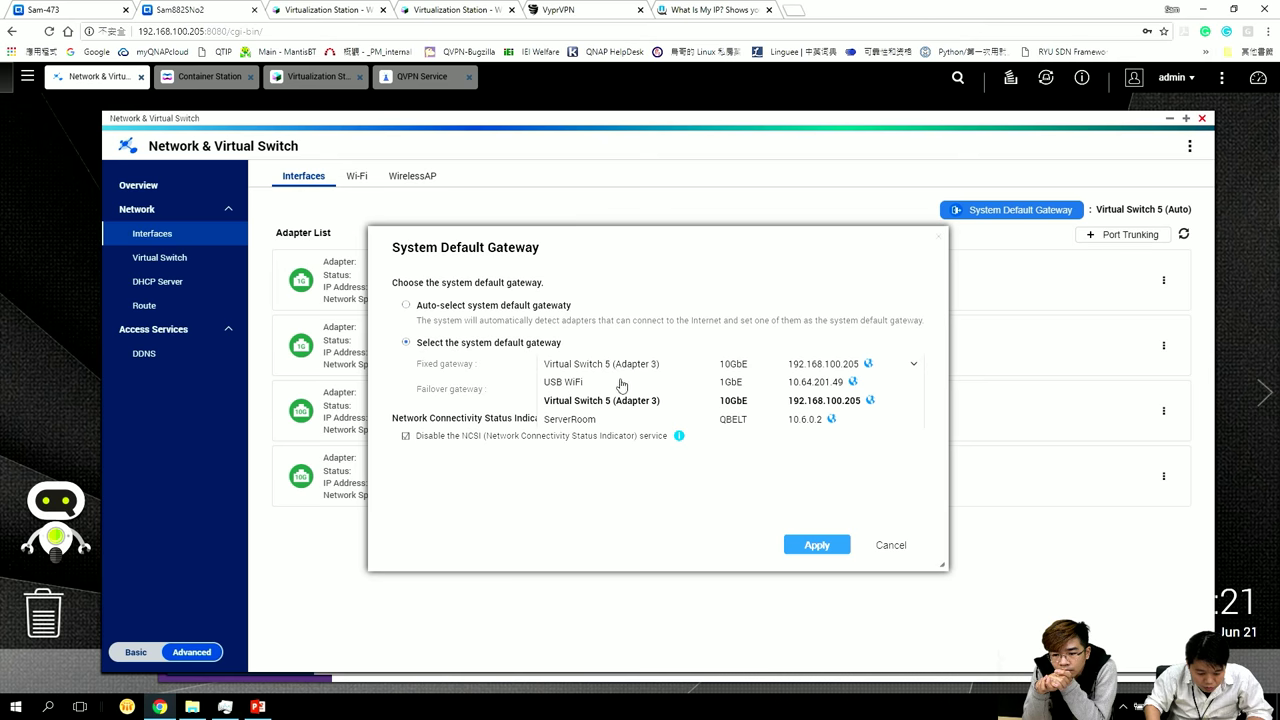
pyautogui.click(585, 420)
pyautogui.click(610, 392)
pyautogui.click(598, 425)
pyautogui.click(814, 546)
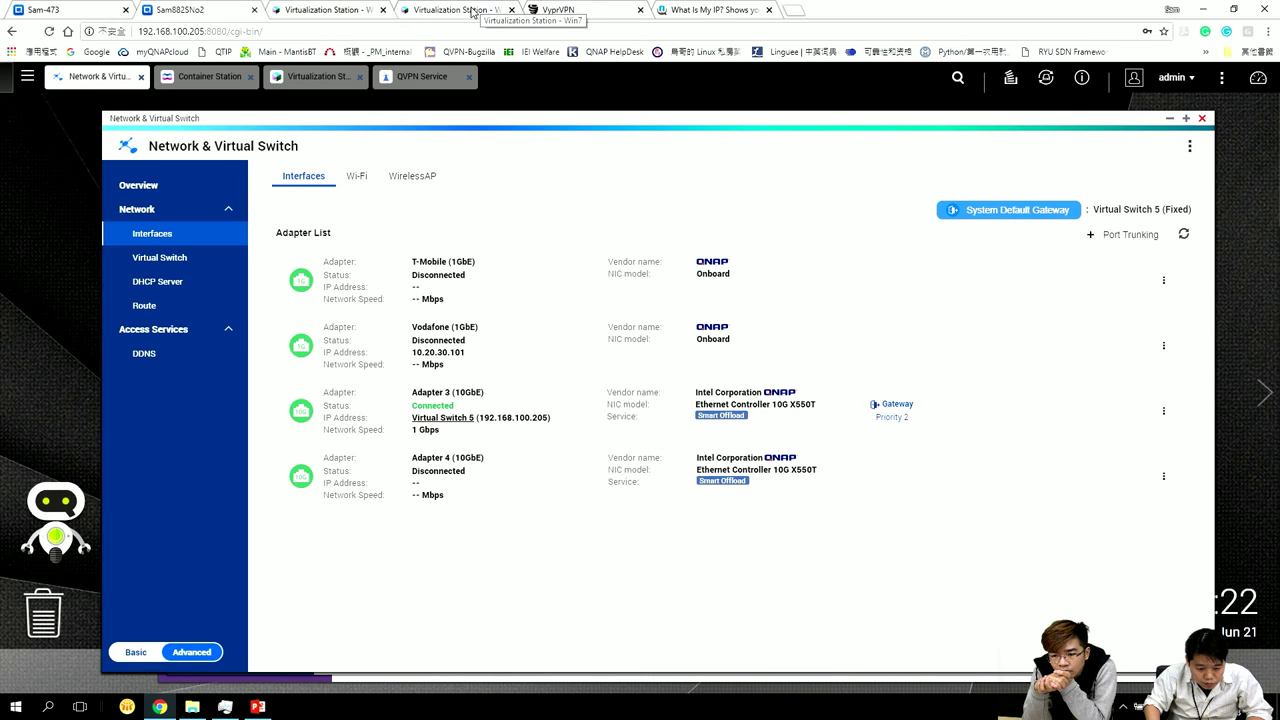
# - Reload the WhatIsMyIP.com page to refresh the public IP check
pyautogui.click(690, 12)
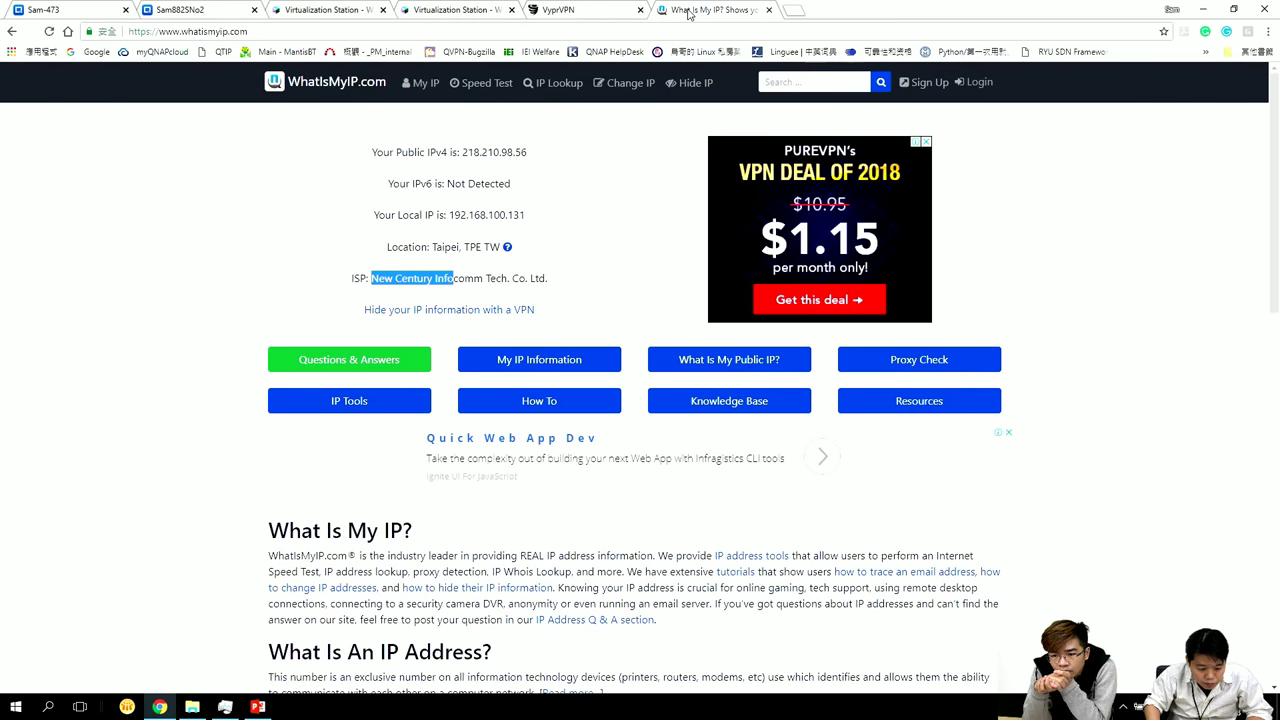
pyautogui.click(195, 9)
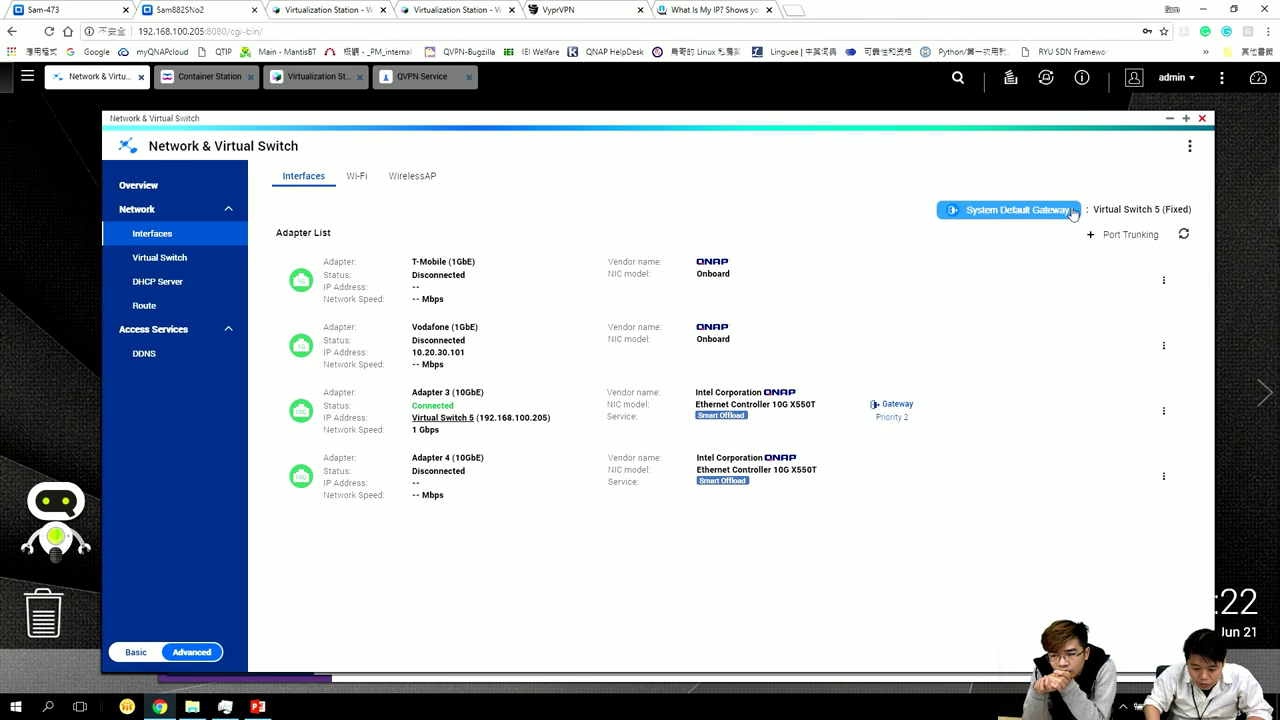
pyautogui.click(422, 77)
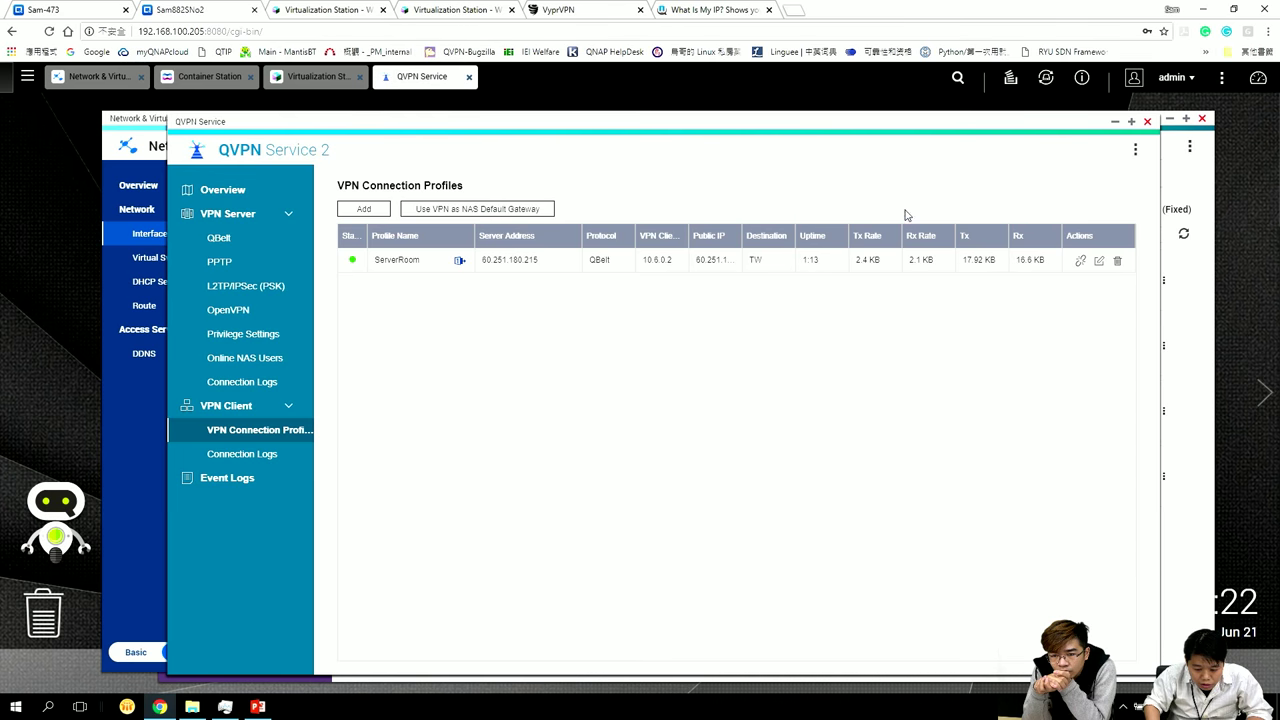
pyautogui.click(713, 12)
pyautogui.click(50, 31)
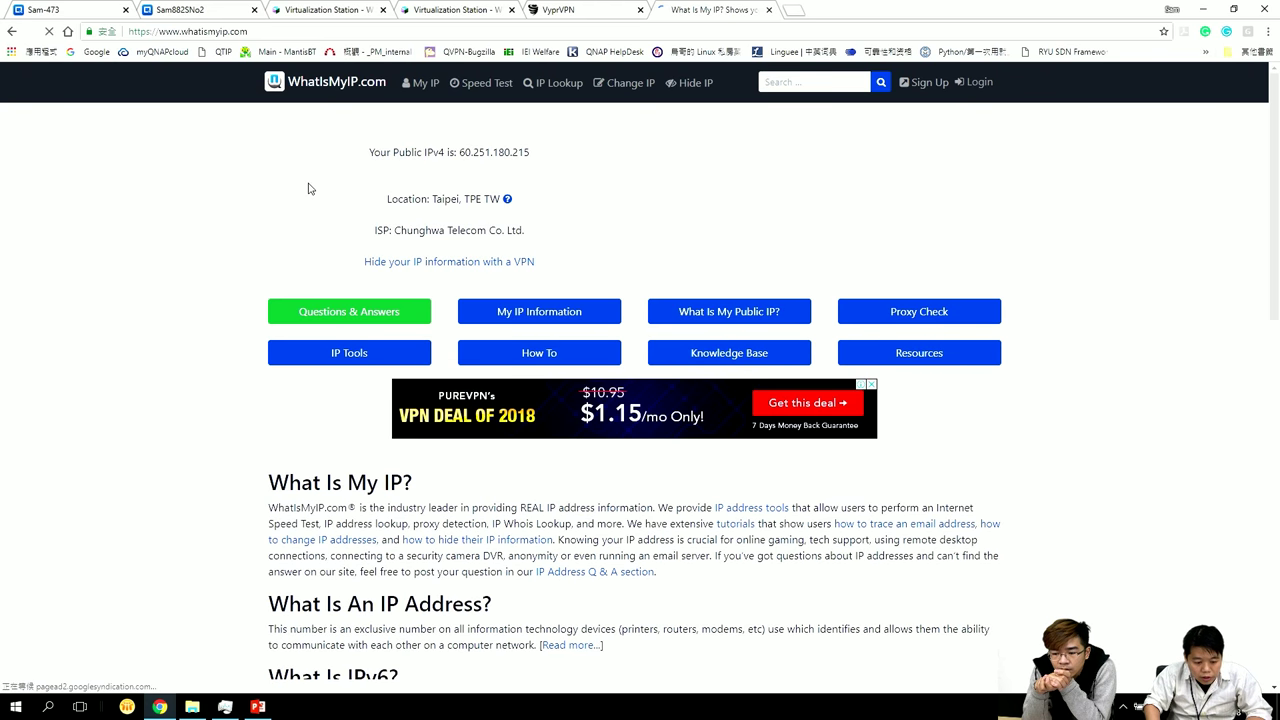
# - Highlight the new public IPv4 60.251.180.215 and ISP Chunghwa Telecom Co. Ltd
pyautogui.moveTo(460, 154); pyautogui.dragTo(535, 151)
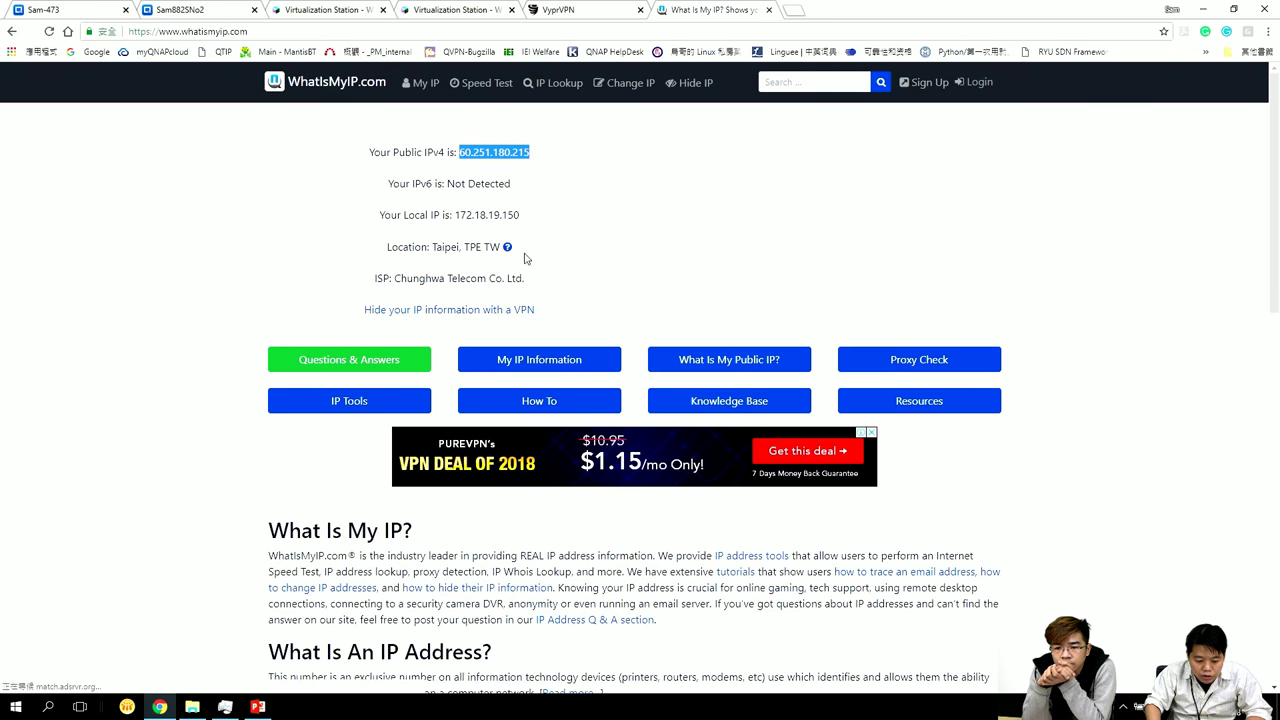
pyautogui.click(398, 280)
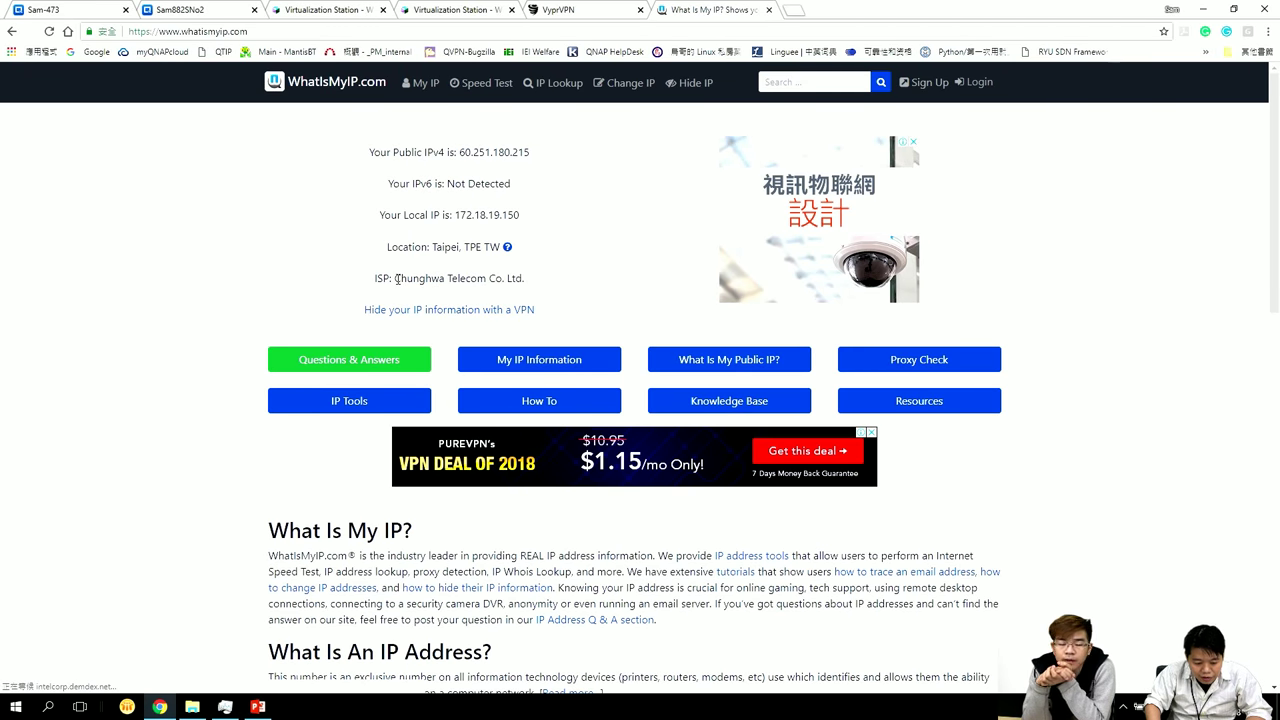
pyautogui.moveTo(396, 280); pyautogui.dragTo(530, 279)
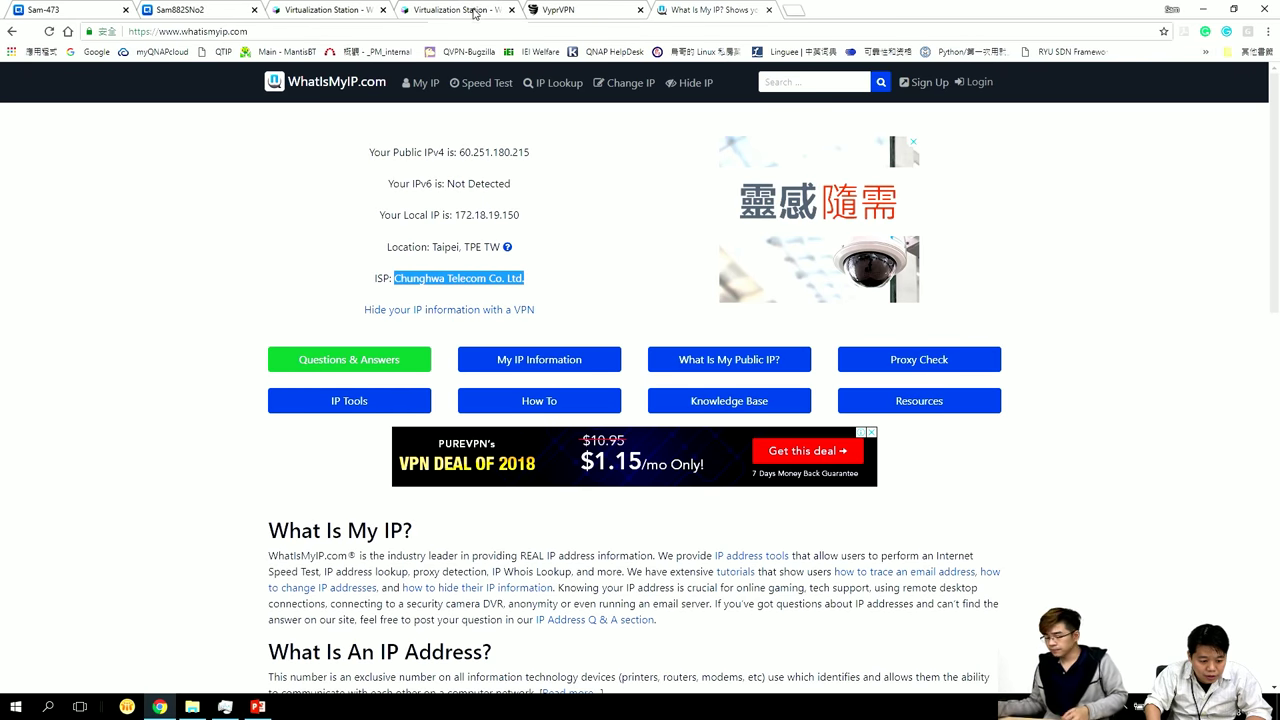
pyautogui.click(560, 10)
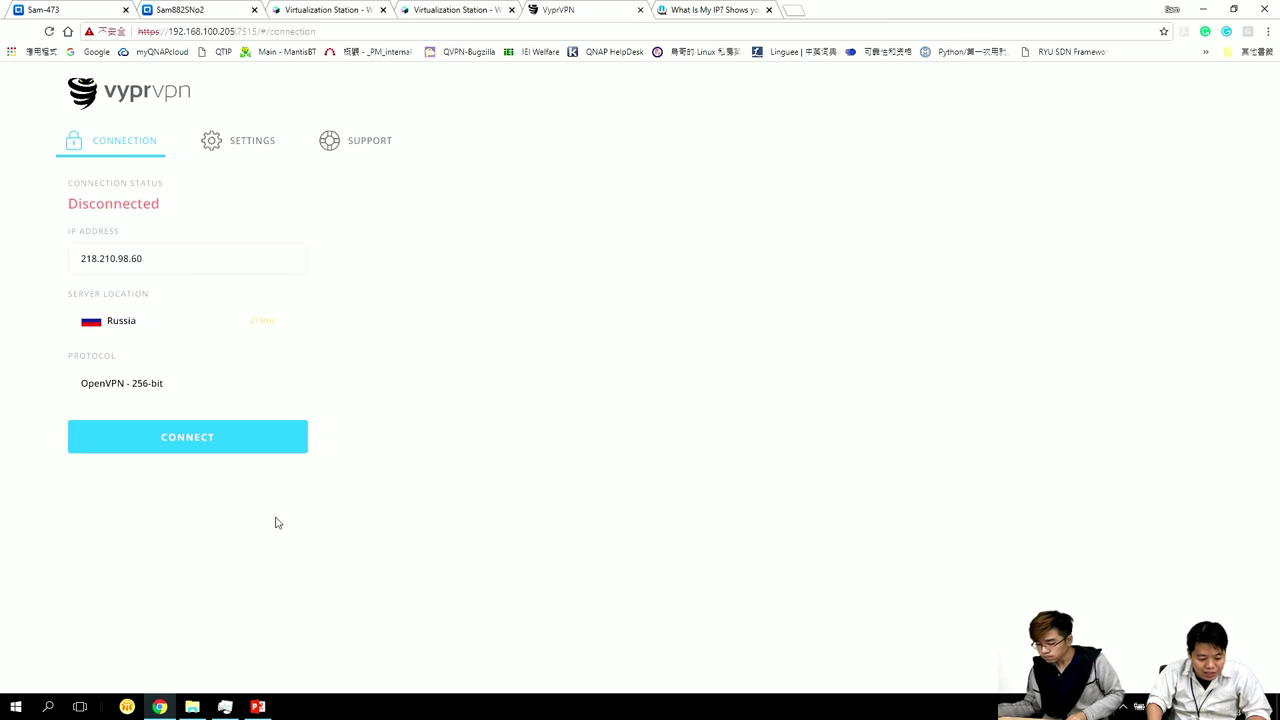
# - Connect VyprVPN to the Russia server and check the NAS VPN client profiles
pyautogui.click(179, 446)
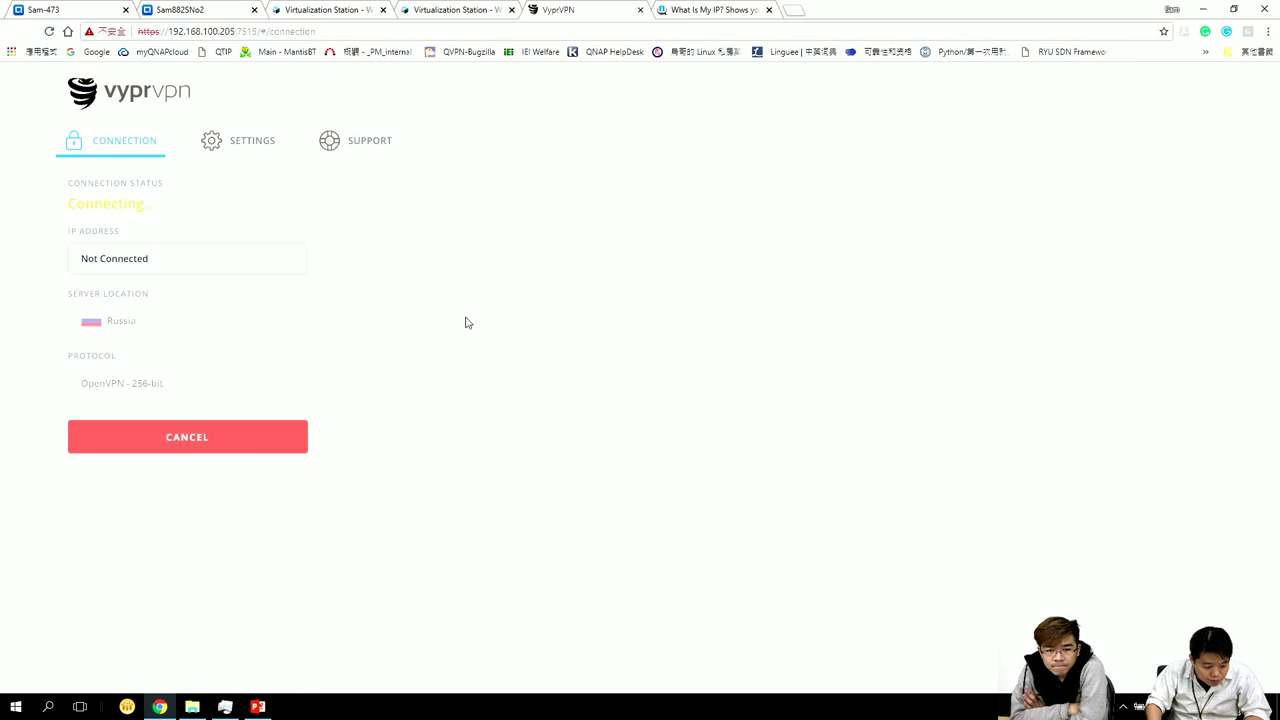
pyautogui.click(196, 12)
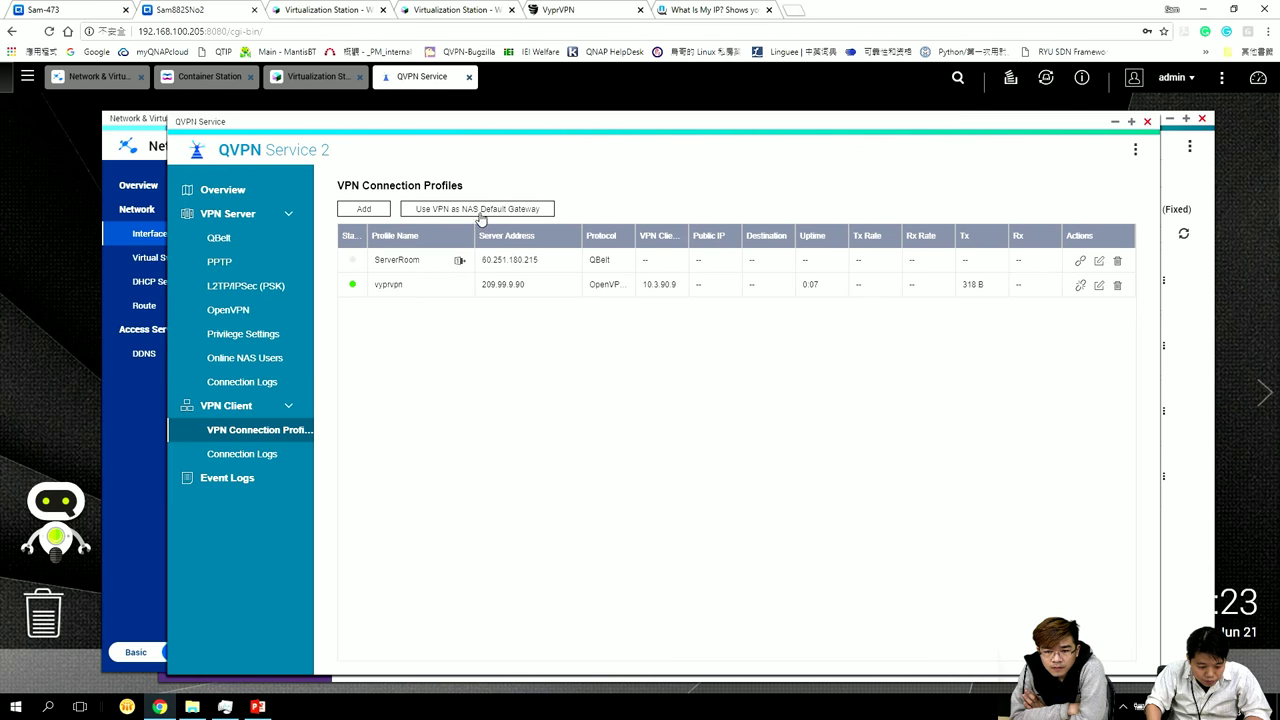
# - Choose vyprvpn as the fixed system default gateway and apply it
pyautogui.click(150, 443)
pyautogui.click(1027, 212)
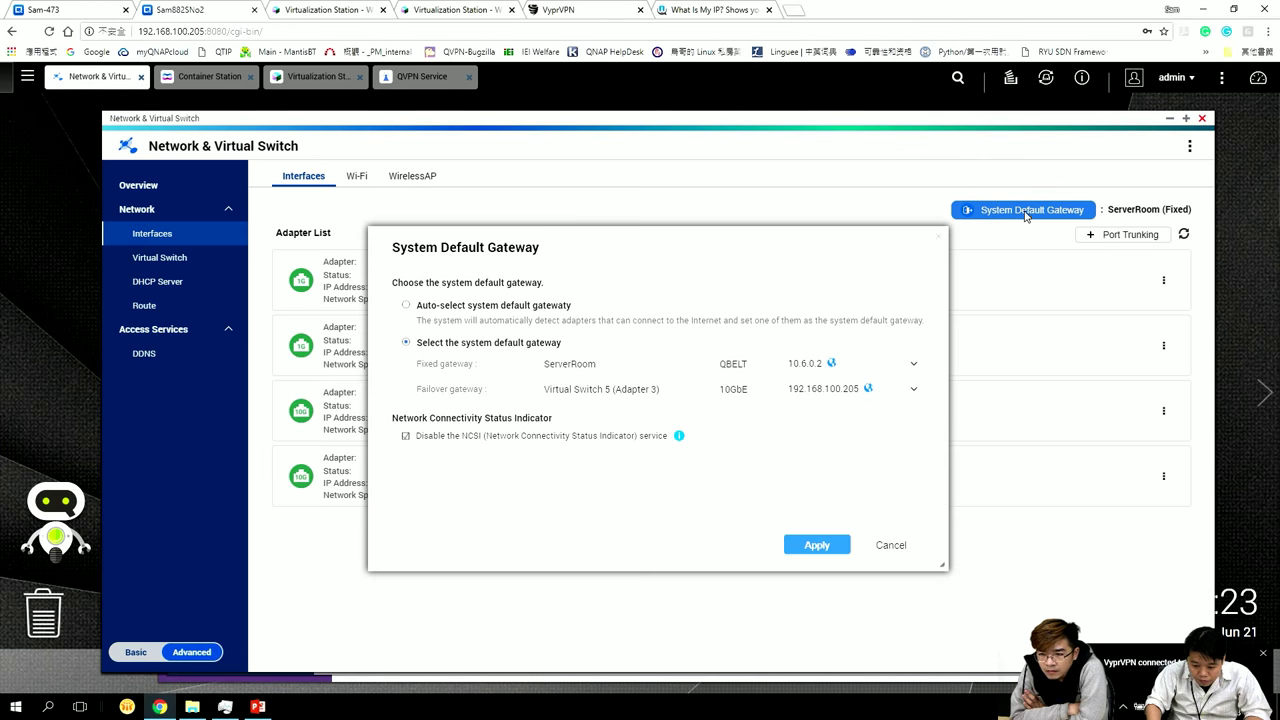
pyautogui.click(609, 366)
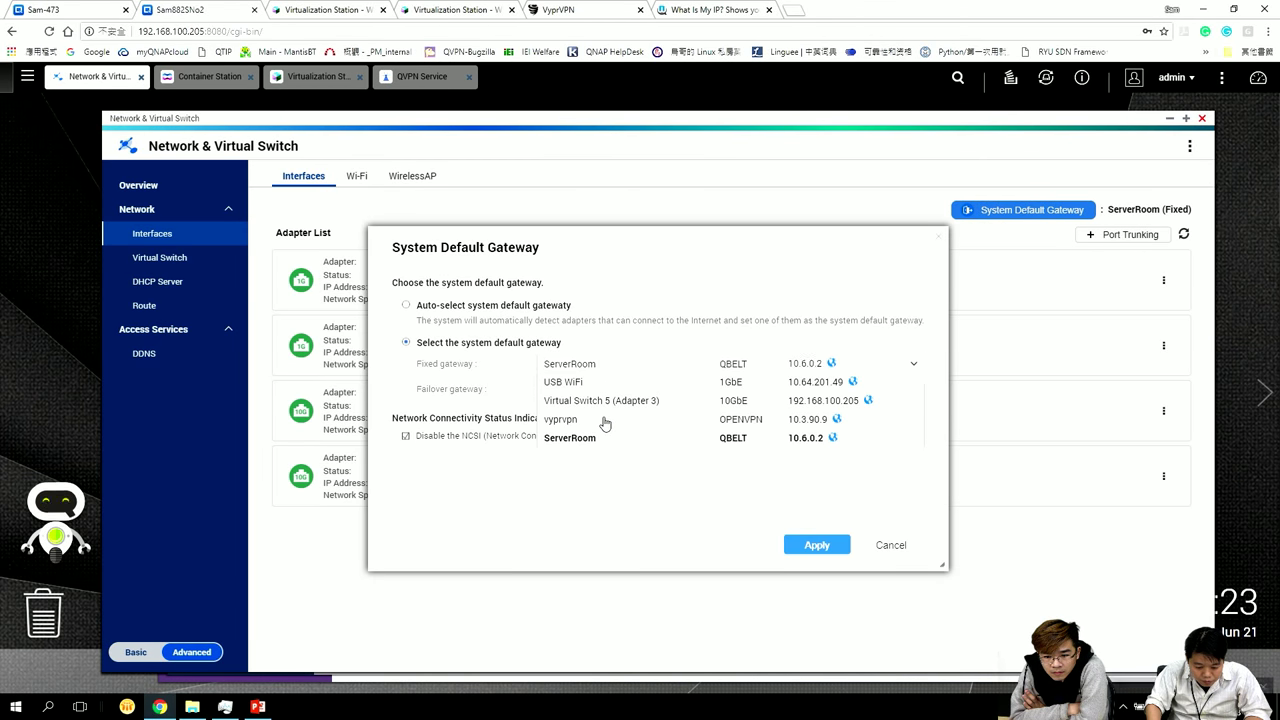
pyautogui.click(604, 422)
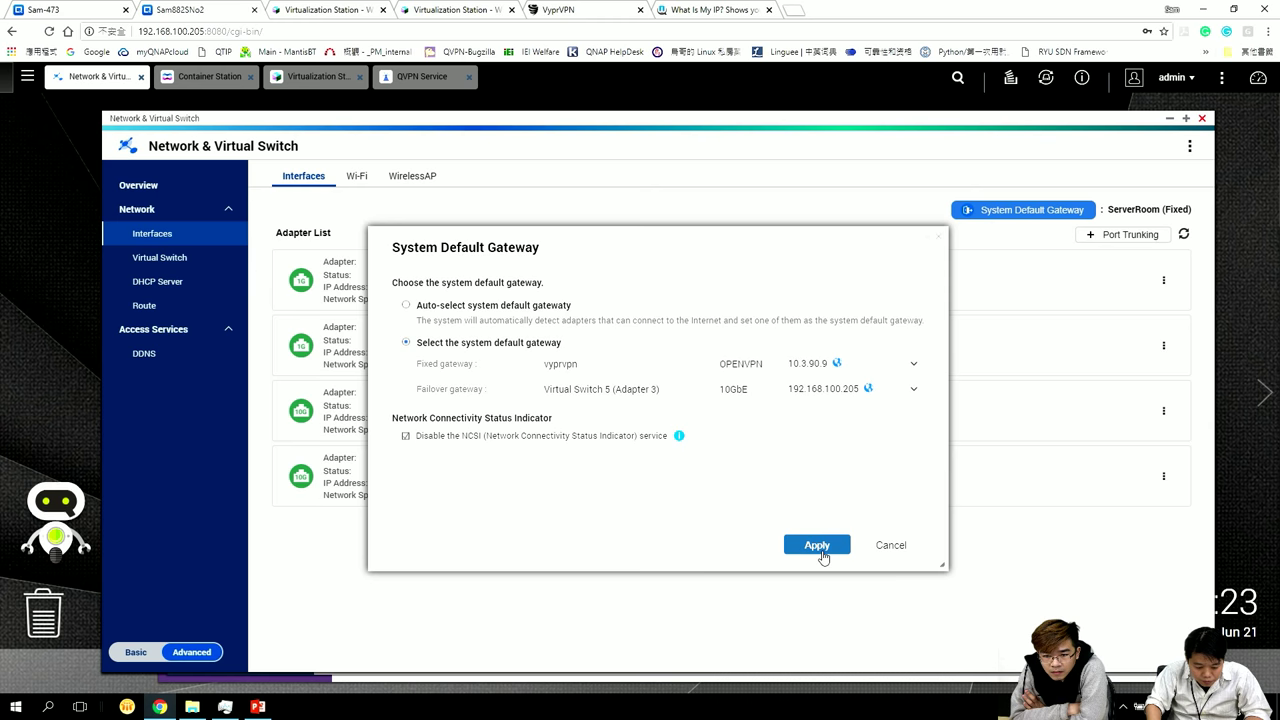
pyautogui.click(817, 548)
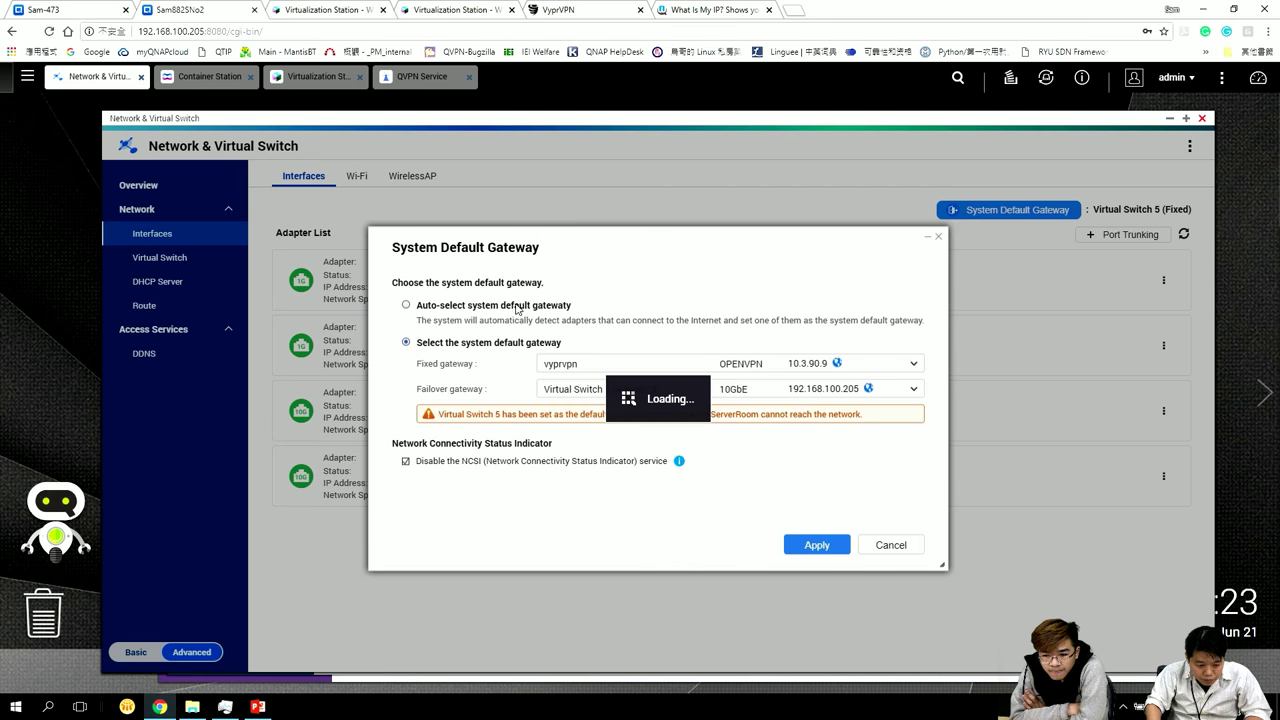
pyautogui.click(565, 10)
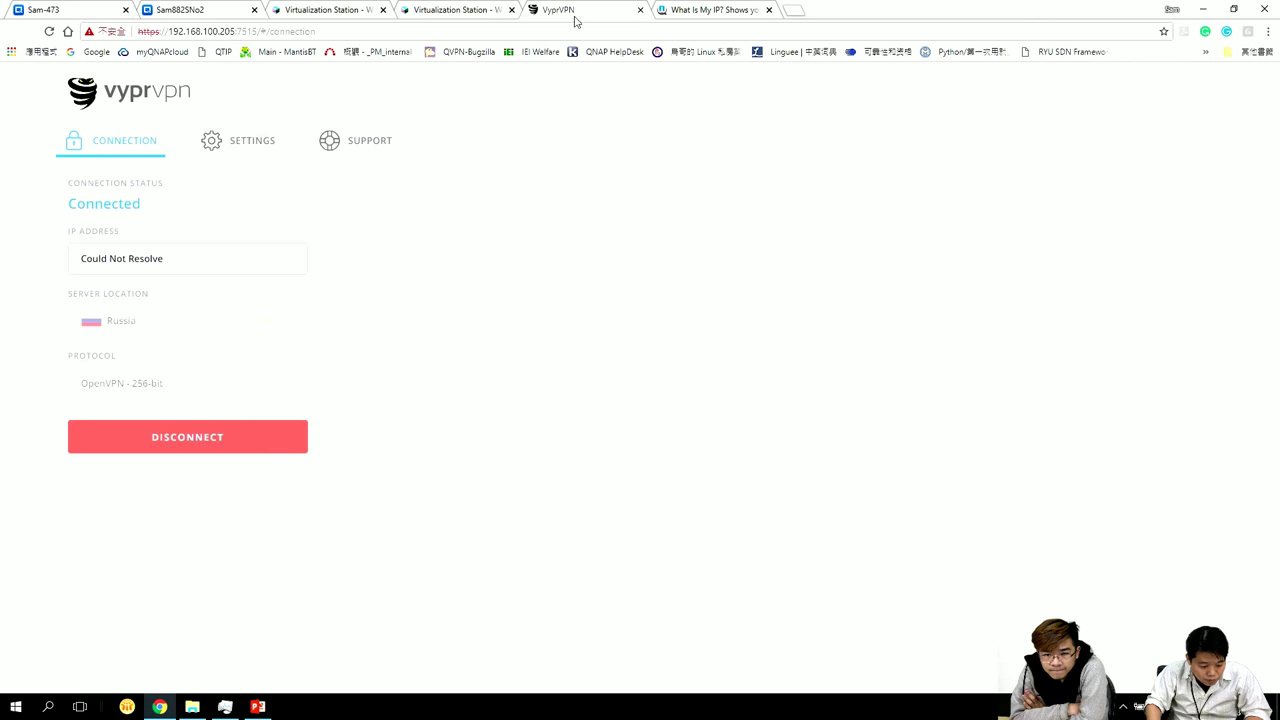
# - Confirm the vyprvpn (Fixed) gateway label and reload the WhatIsMyIP.com check
pyautogui.click(457, 8)
pyautogui.click(215, 10)
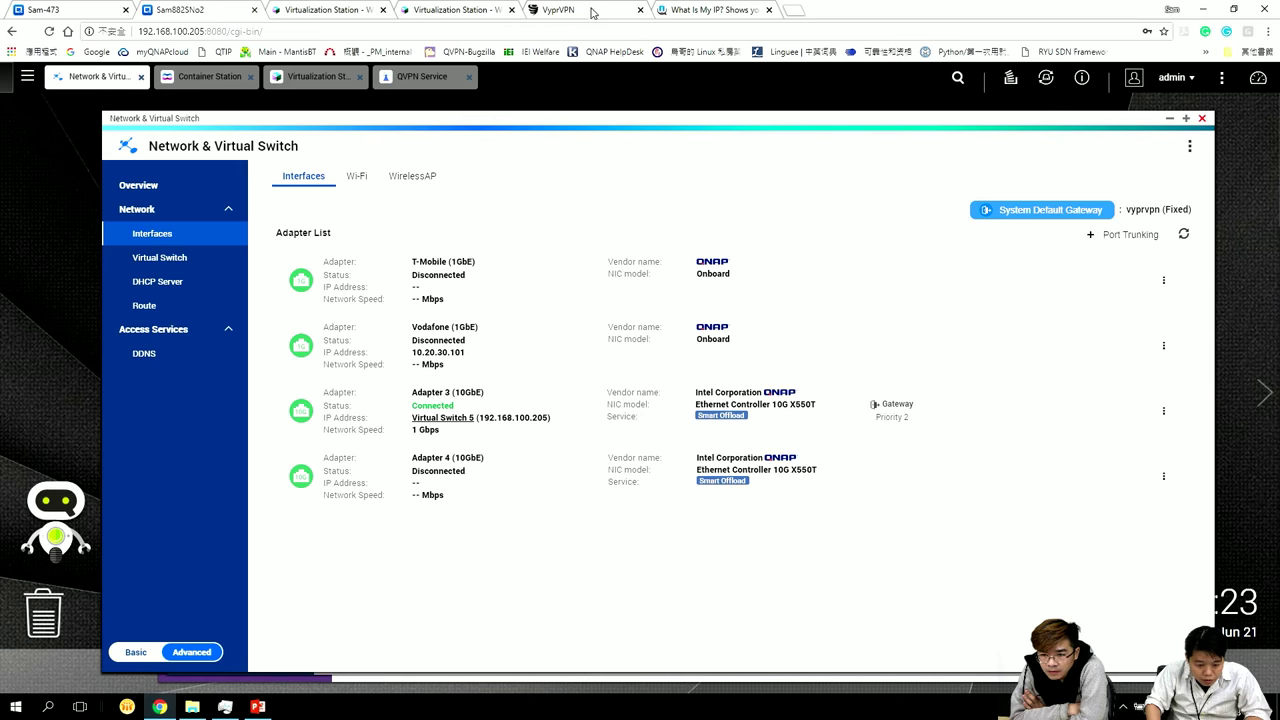
pyautogui.click(735, 11)
pyautogui.click(50, 32)
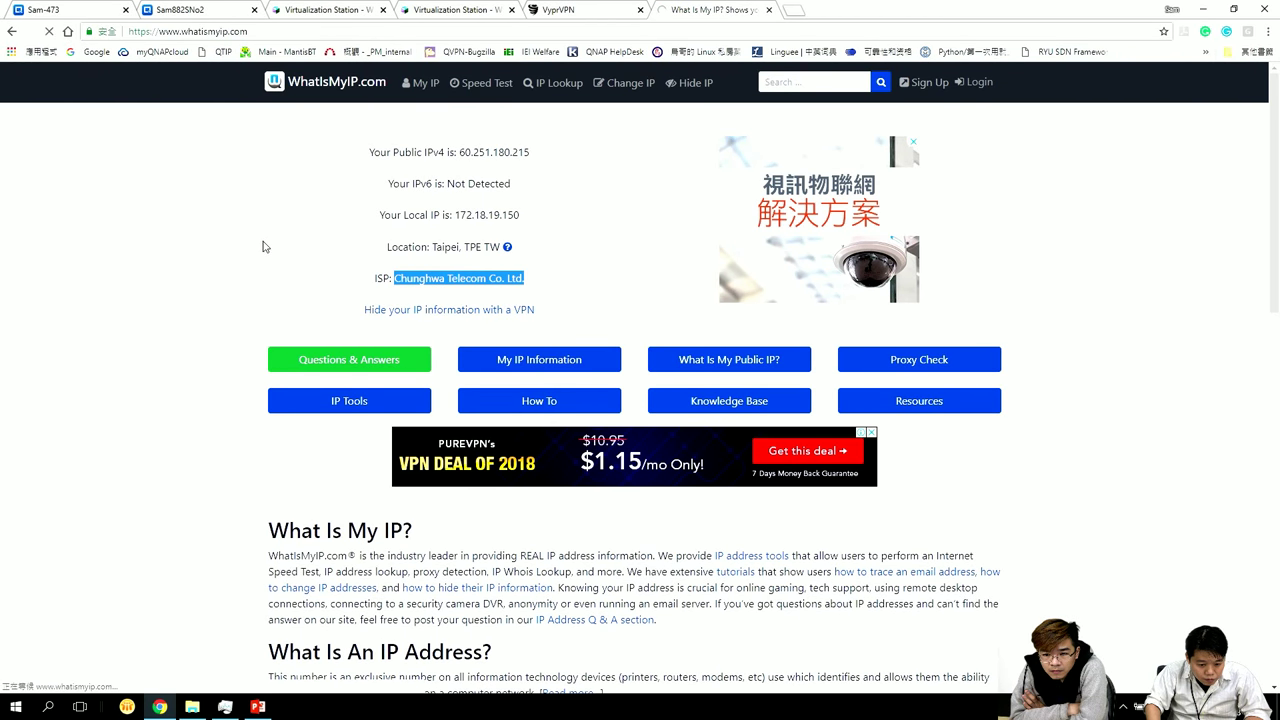
# - Disconnect the VyprVPN Russia connection
pyautogui.click(591, 14)
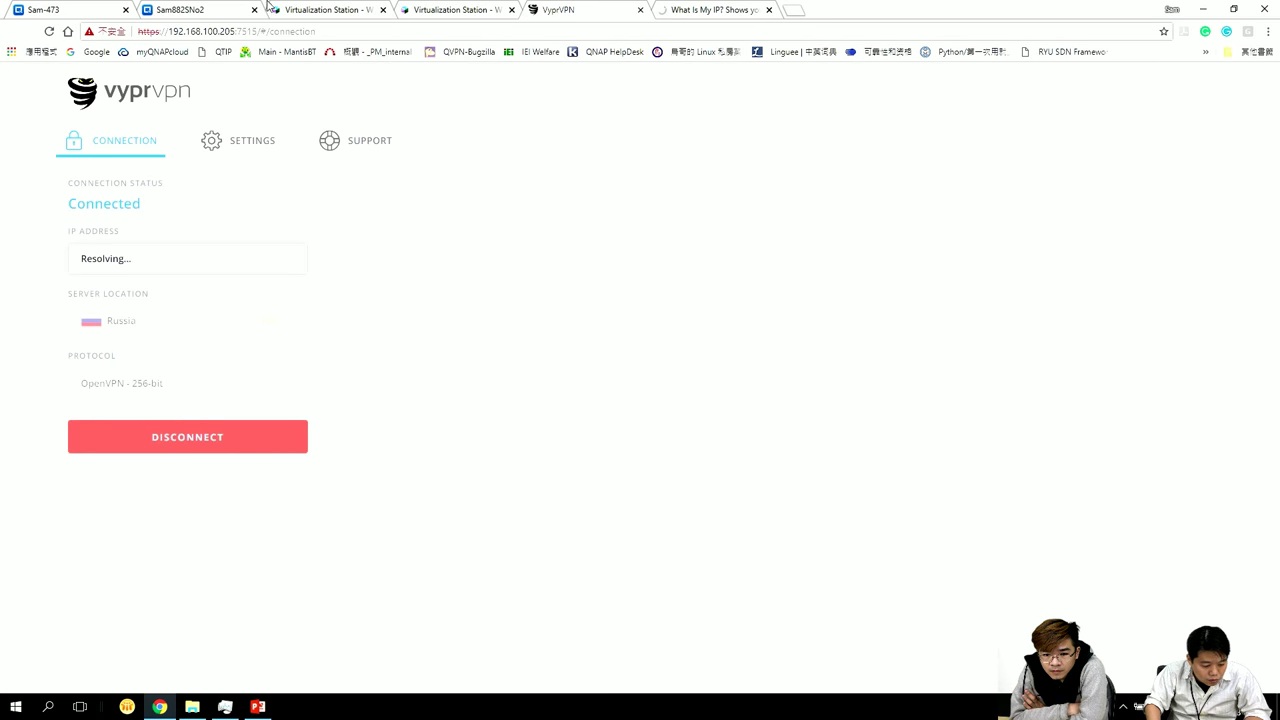
pyautogui.click(195, 9)
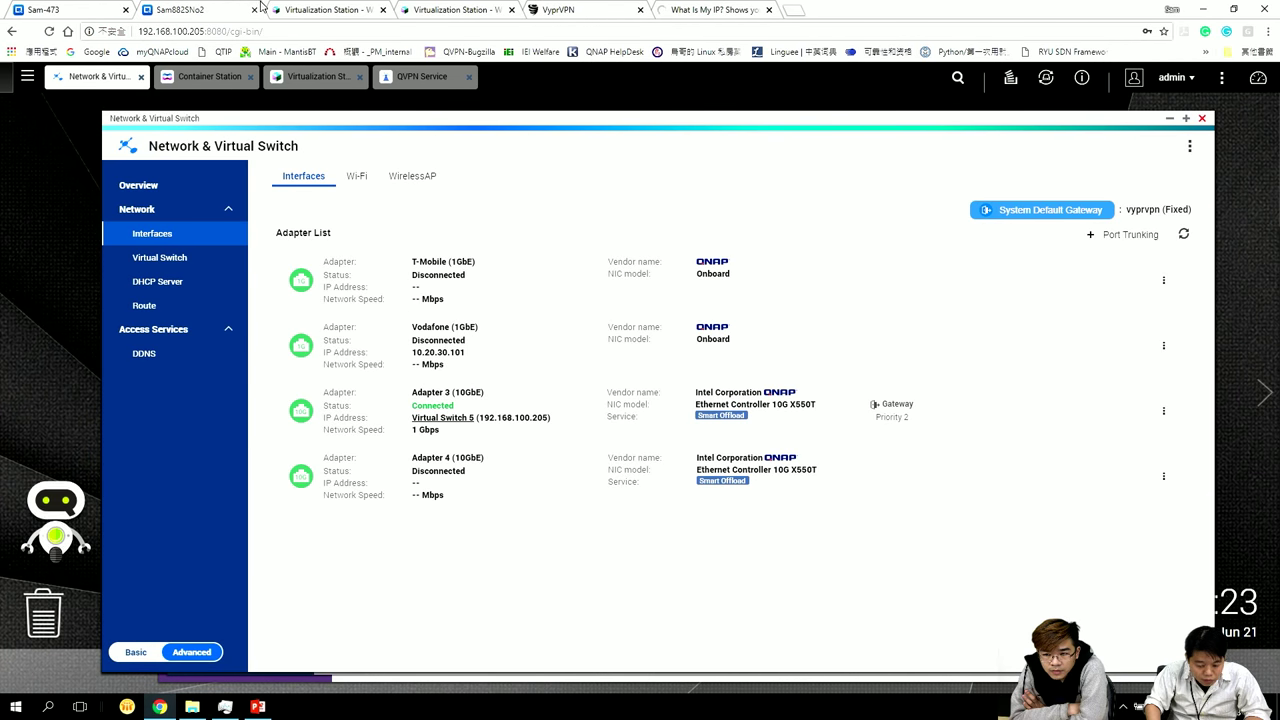
pyautogui.click(316, 10)
pyautogui.click(591, 9)
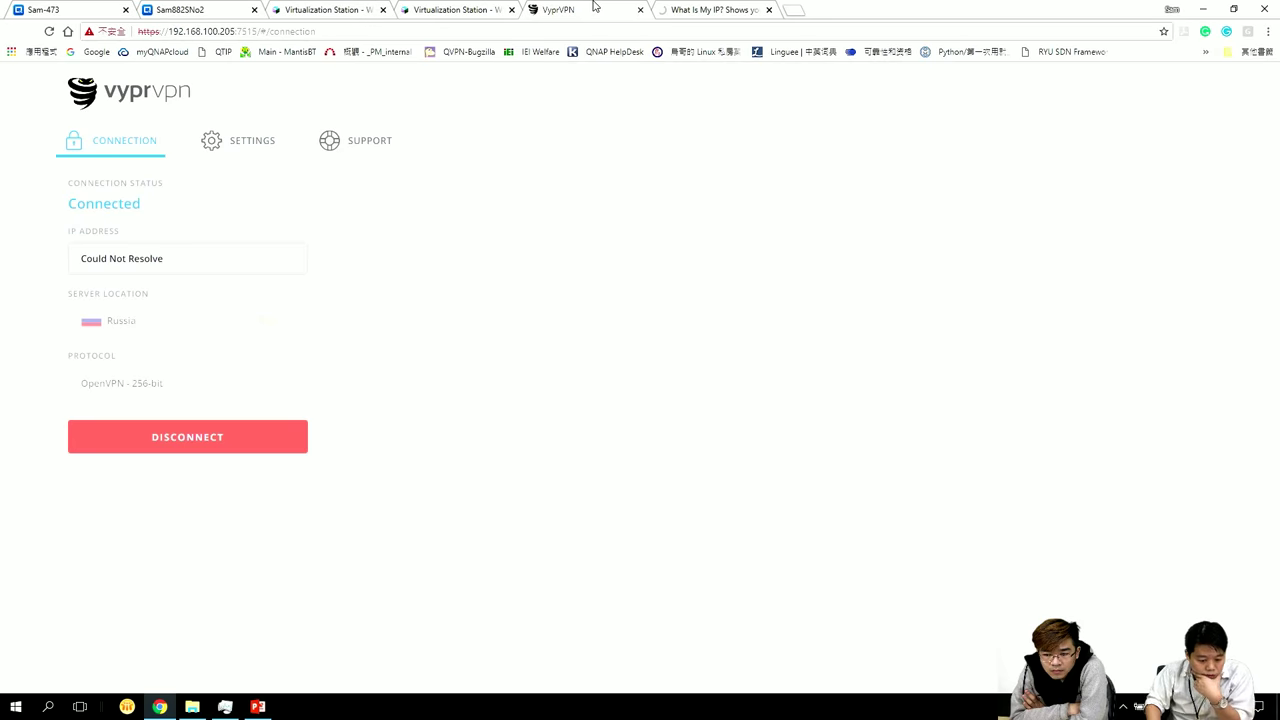
pyautogui.click(189, 436)
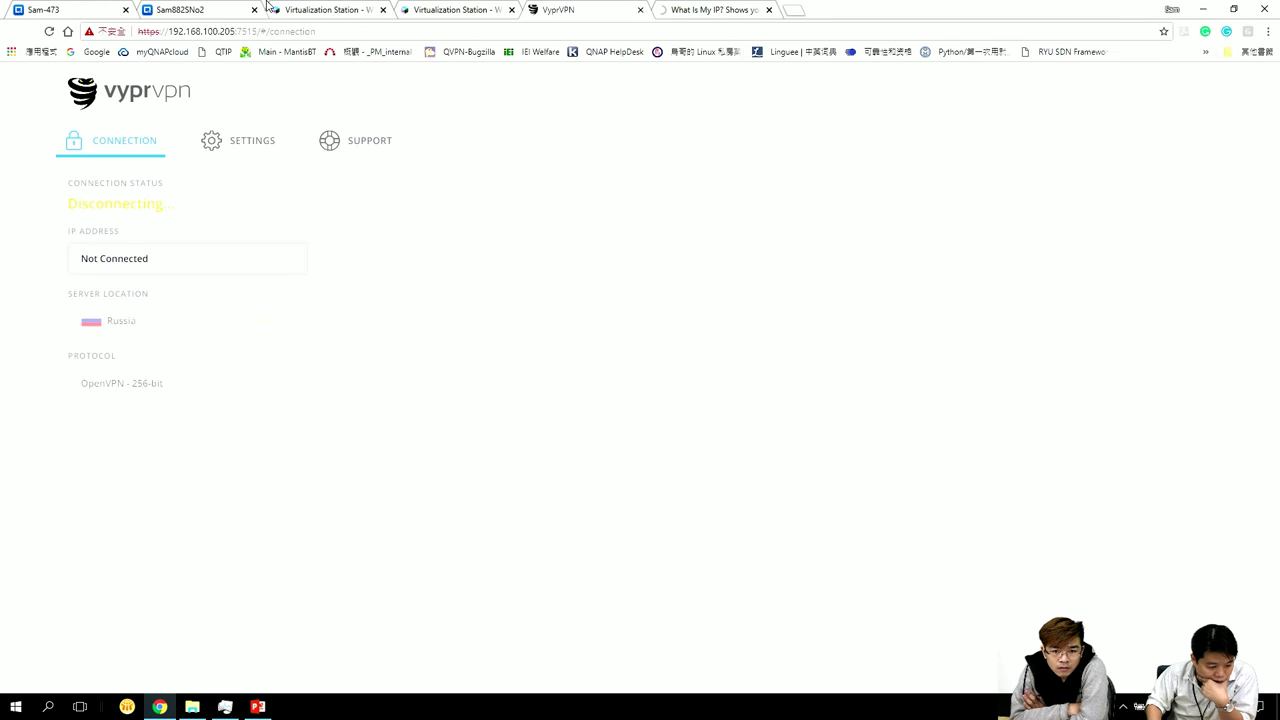
# - Uncheck Disable NCSI in System Default Gateway, apply, and reconnect VyprVPN to Russia
pyautogui.click(217, 17)
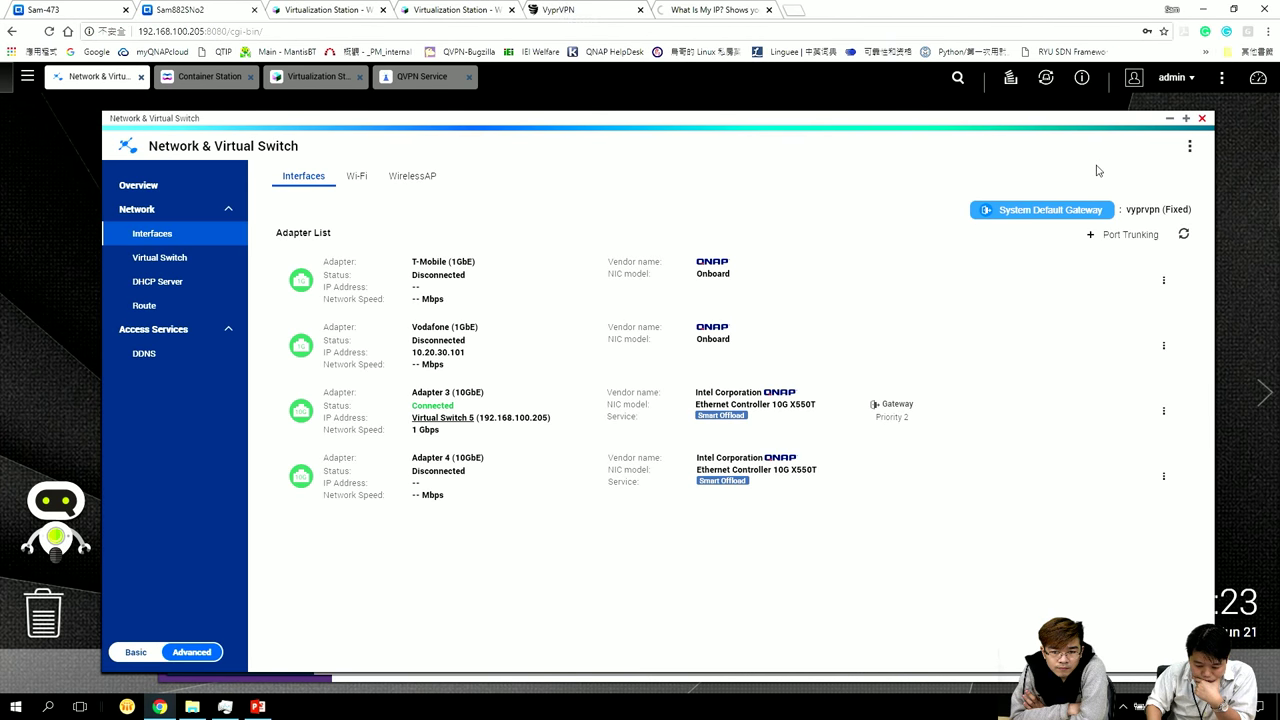
pyautogui.click(1060, 214)
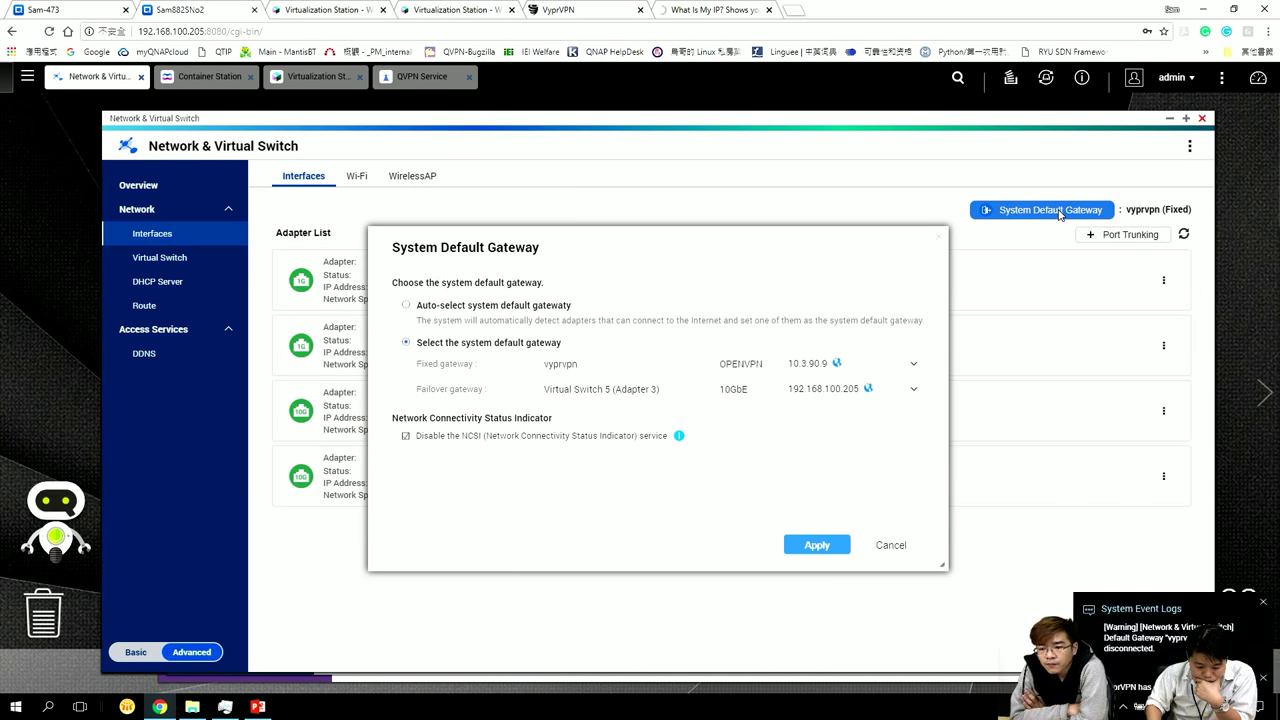
pyautogui.click(405, 461)
pyautogui.click(814, 546)
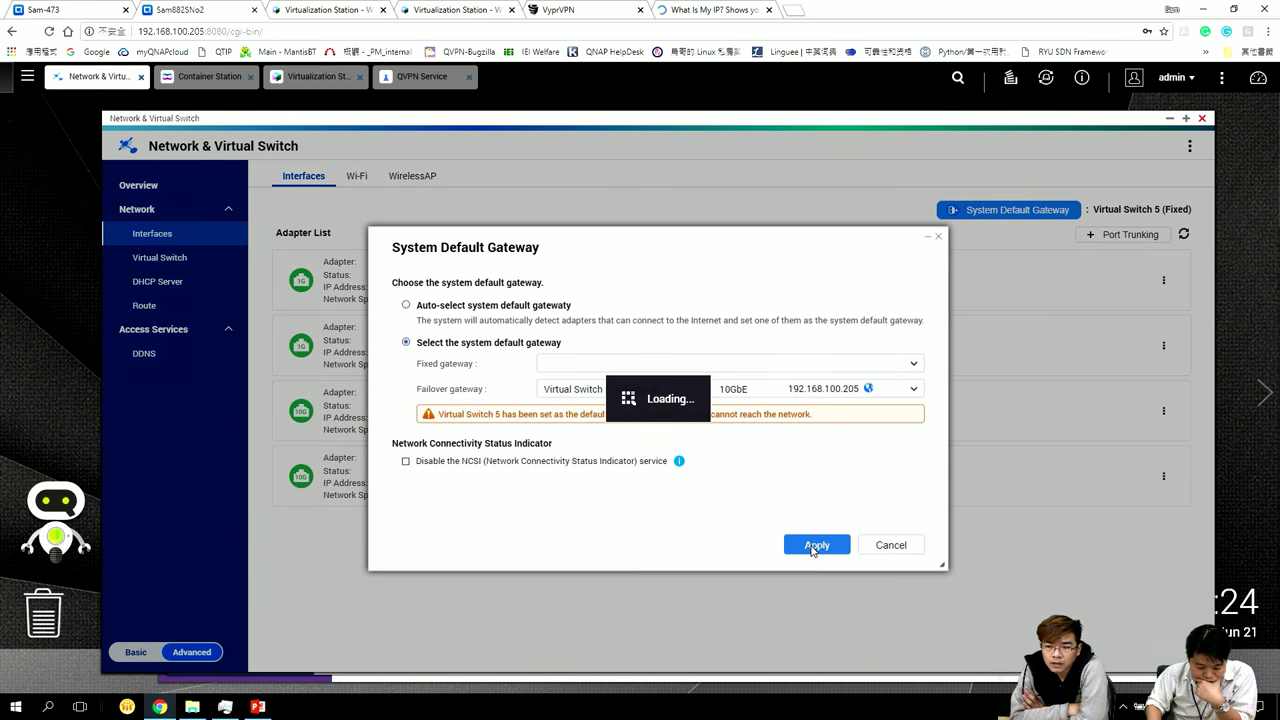
pyautogui.click(600, 9)
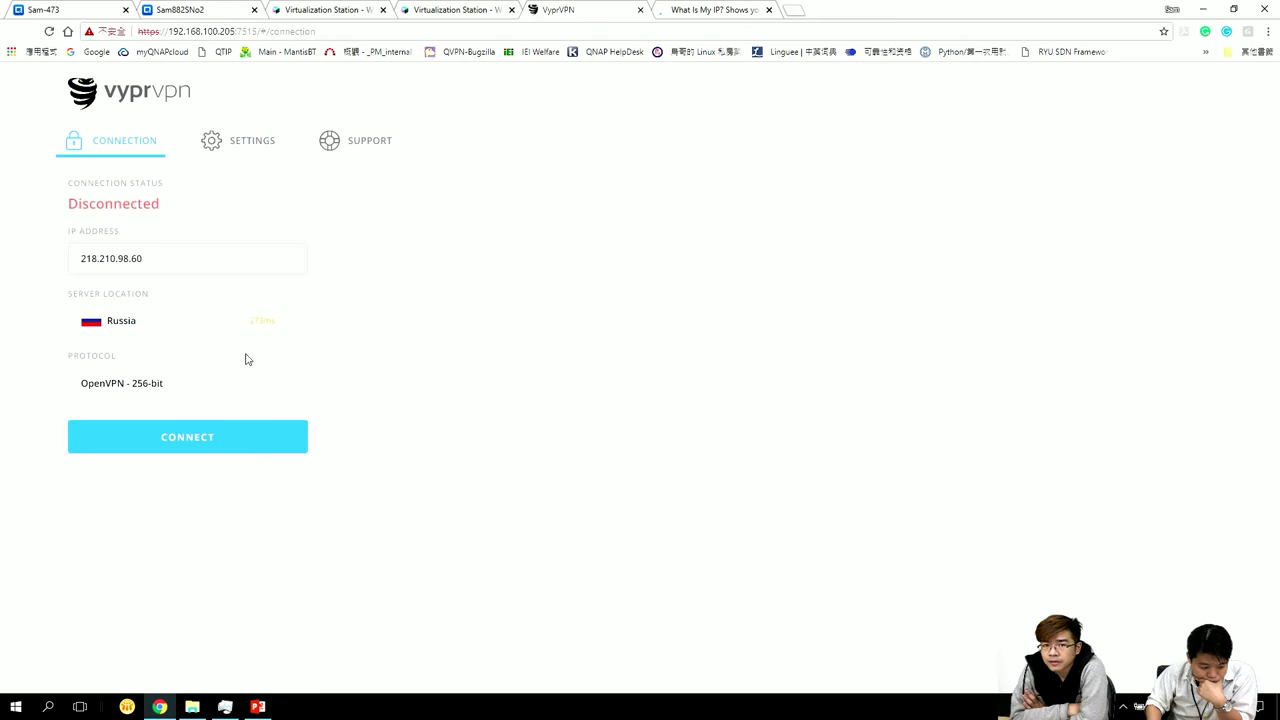
pyautogui.click(256, 437)
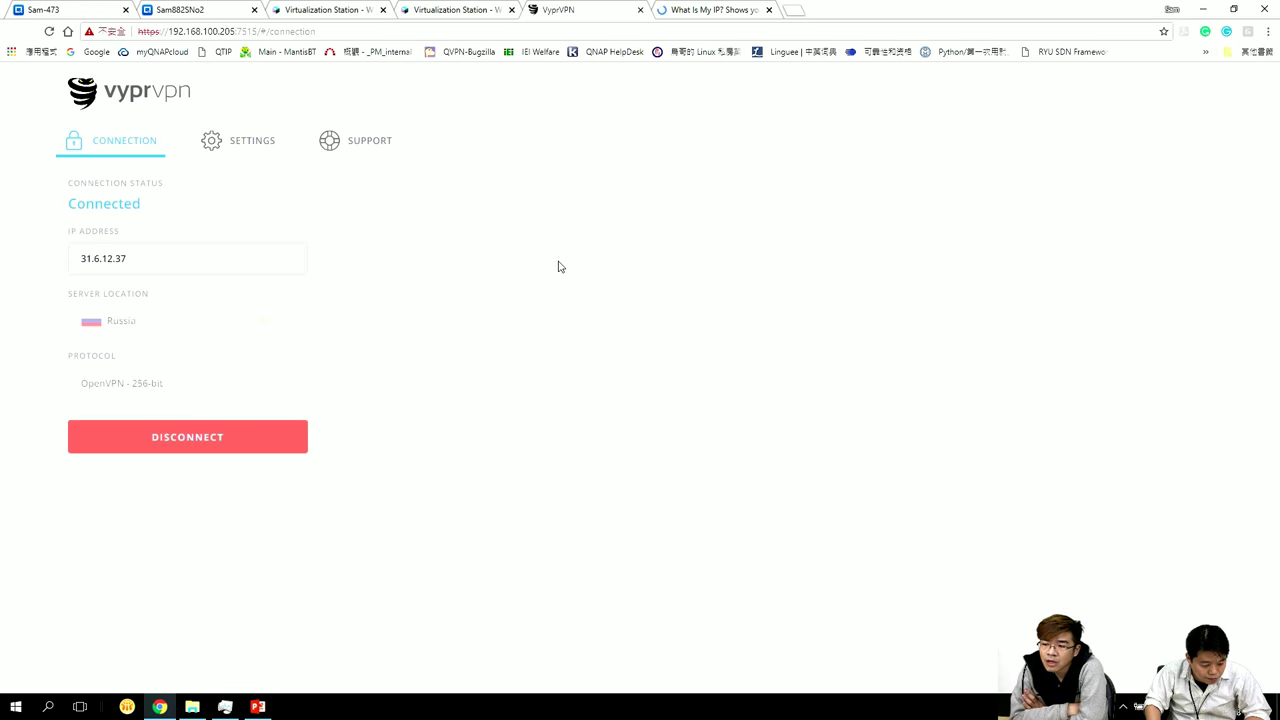
# - Dismiss the file system warning, verify vyprvpn as fixed gateway, uncheck Disable NCSI, and close
pyautogui.click(181, 10)
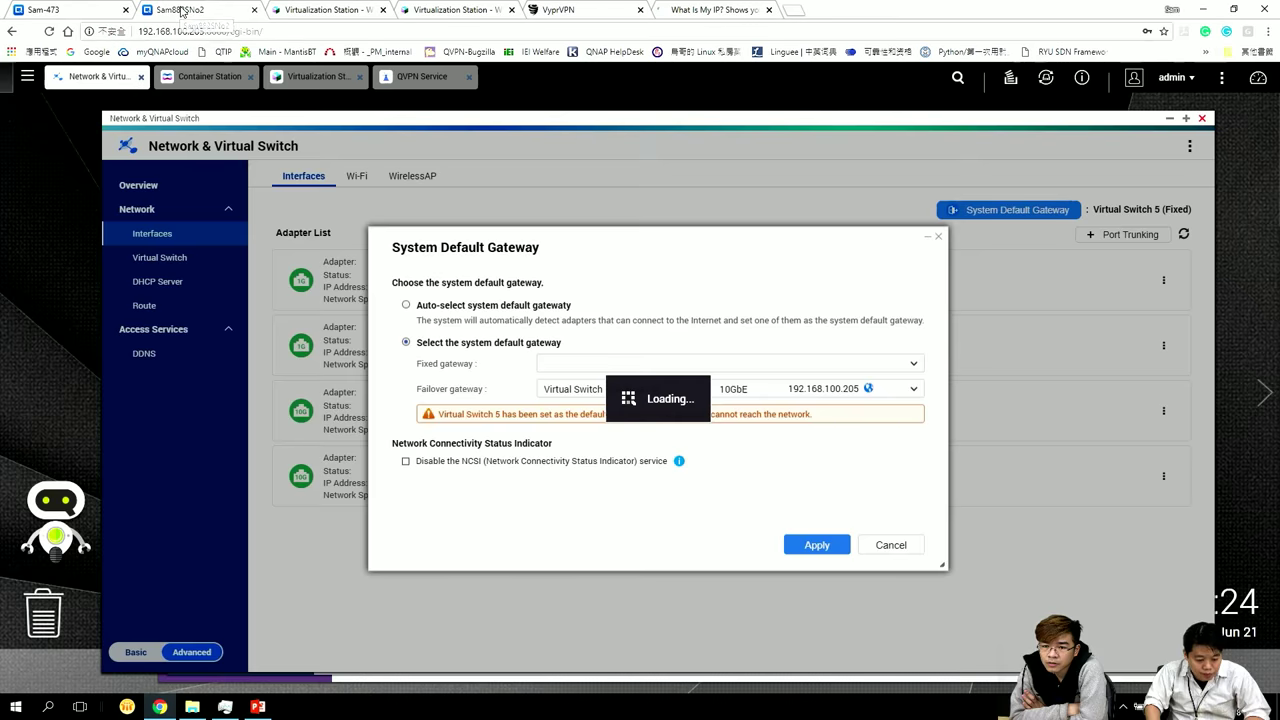
pyautogui.click(730, 424)
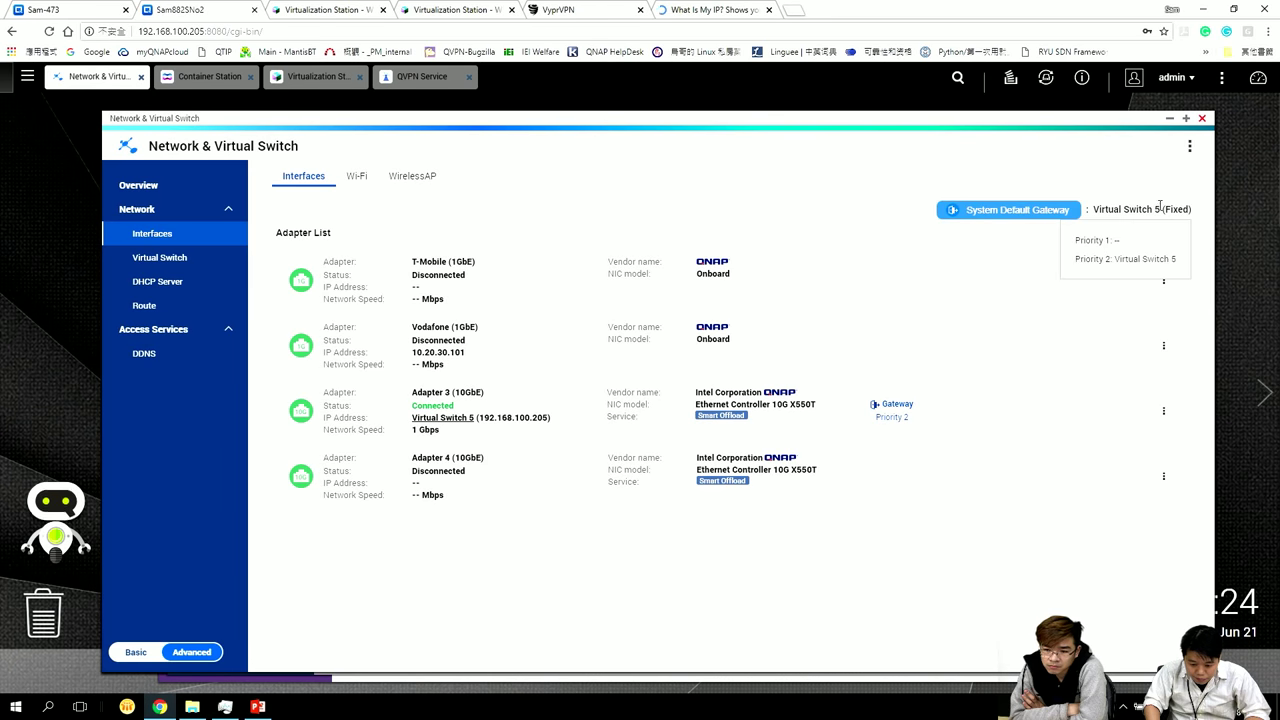
pyautogui.click(1010, 216)
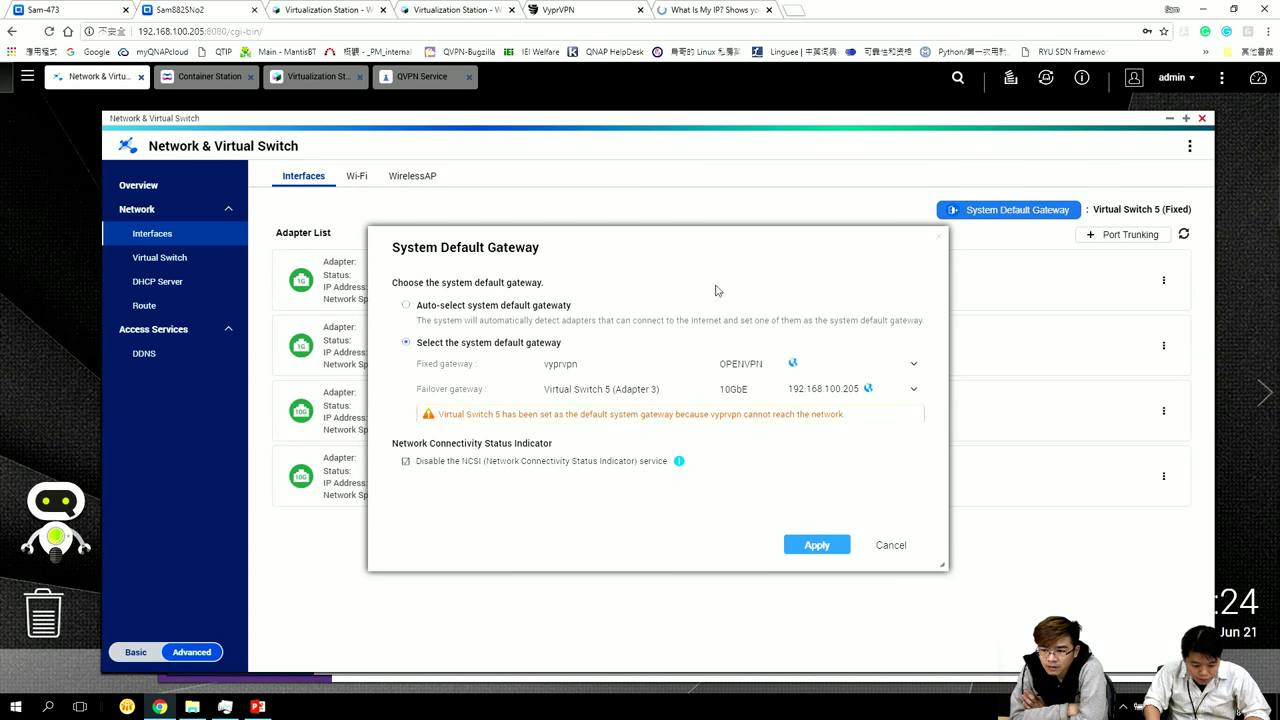
pyautogui.click(638, 365)
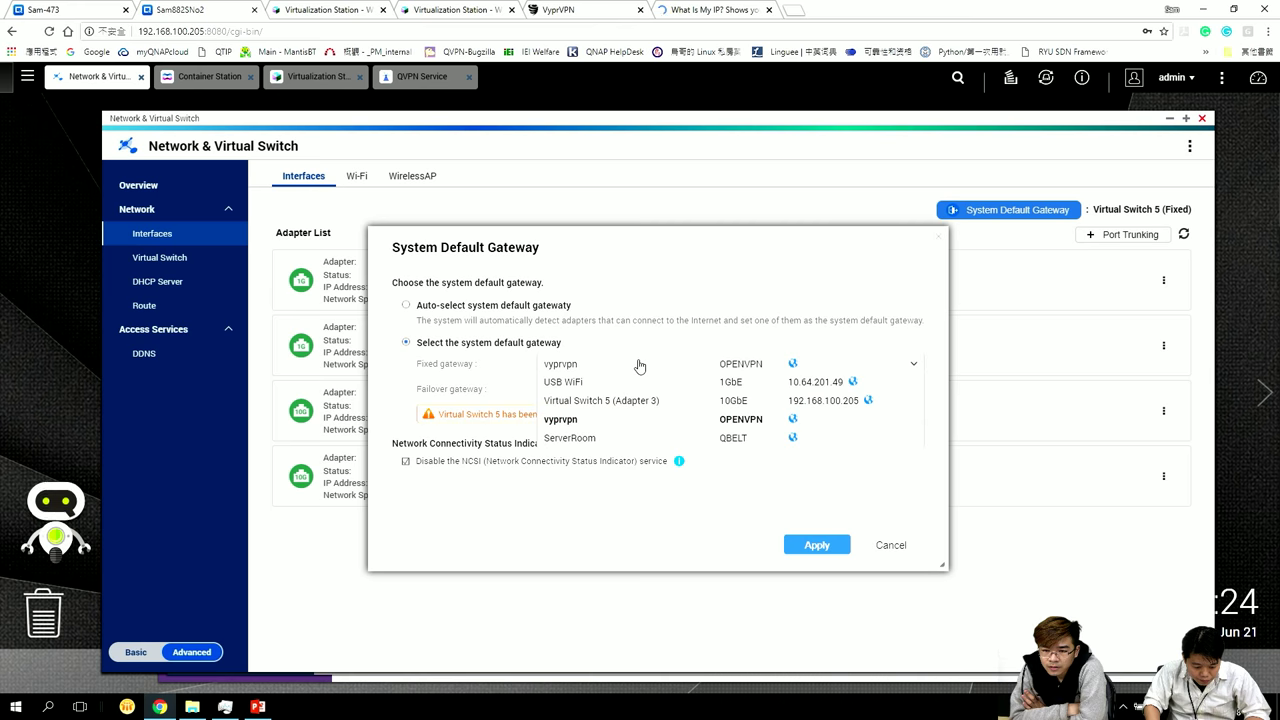
pyautogui.click(405, 462)
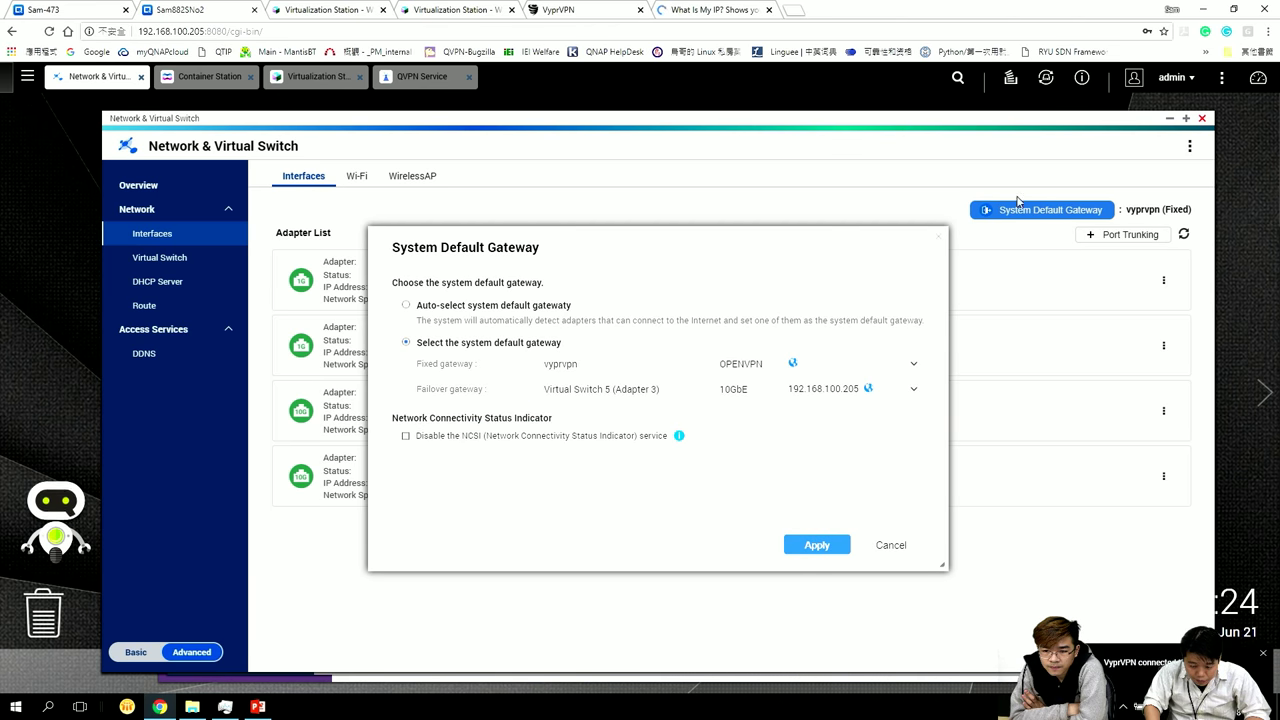
pyautogui.click(940, 238)
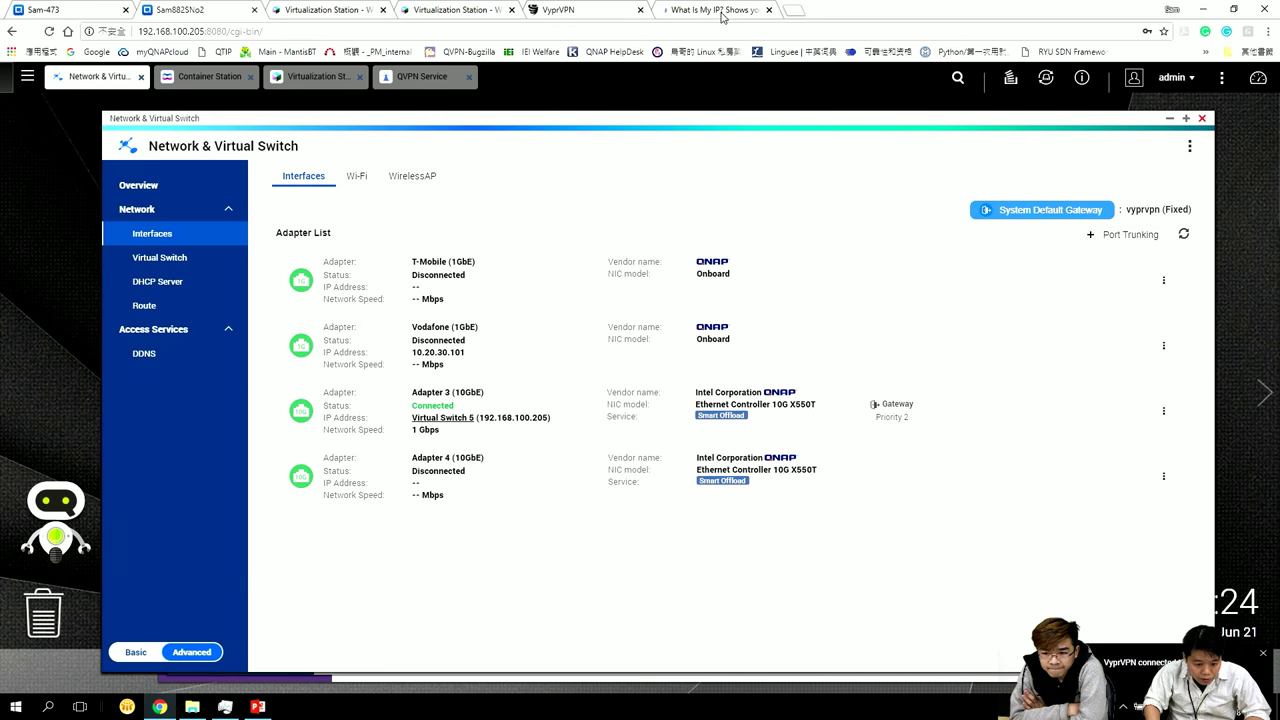
pyautogui.click(722, 16)
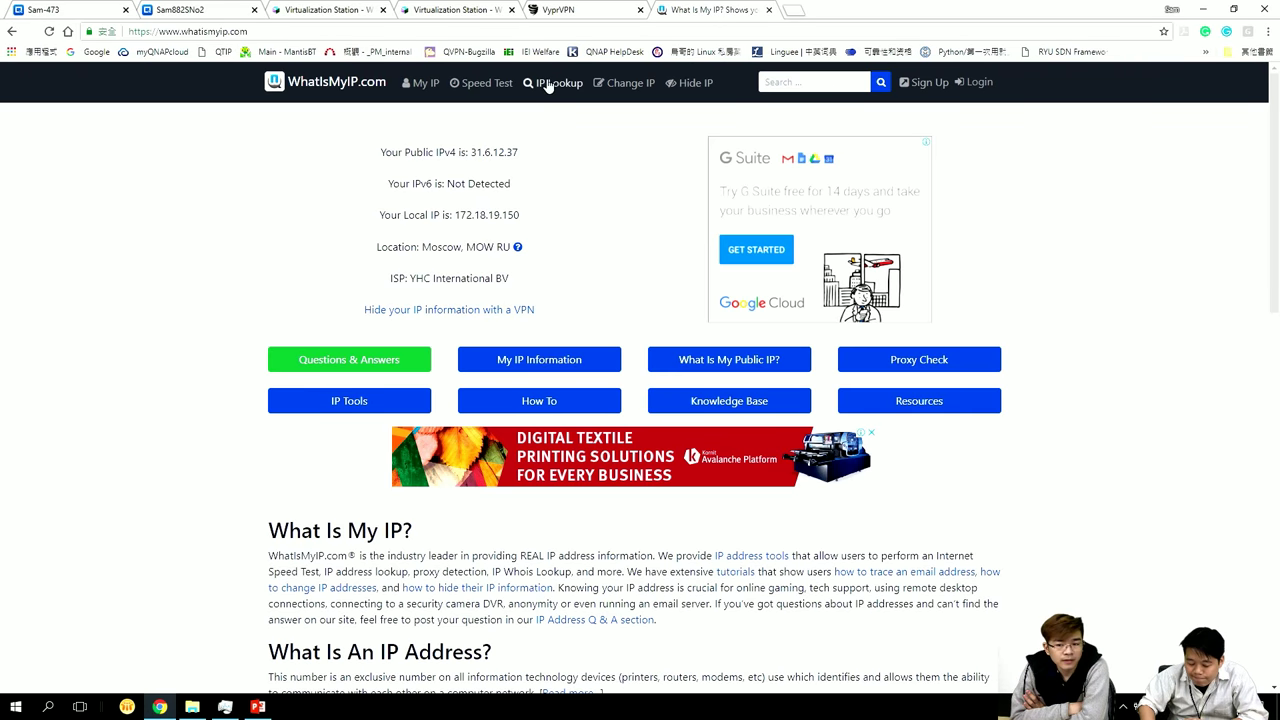
# - Log in to the Sam-473 NAS from its login page
pyautogui.click(85, 13)
pyautogui.click(690, 458)
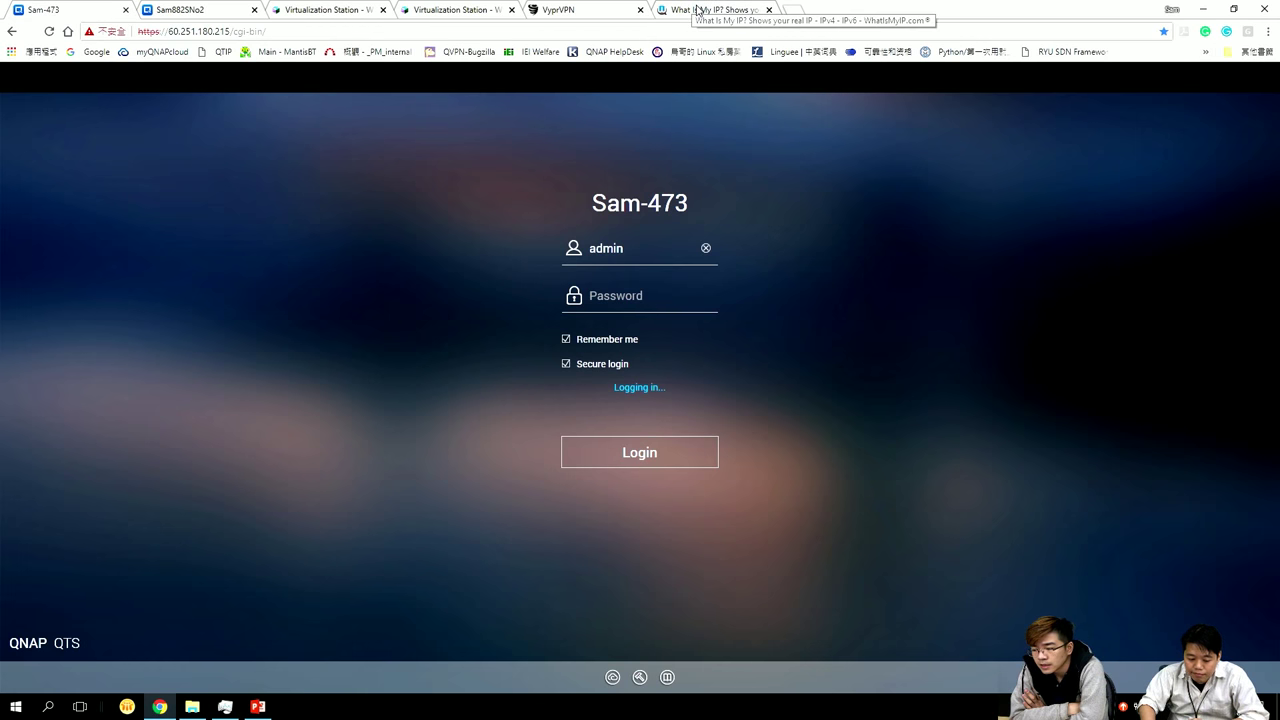
pyautogui.click(698, 10)
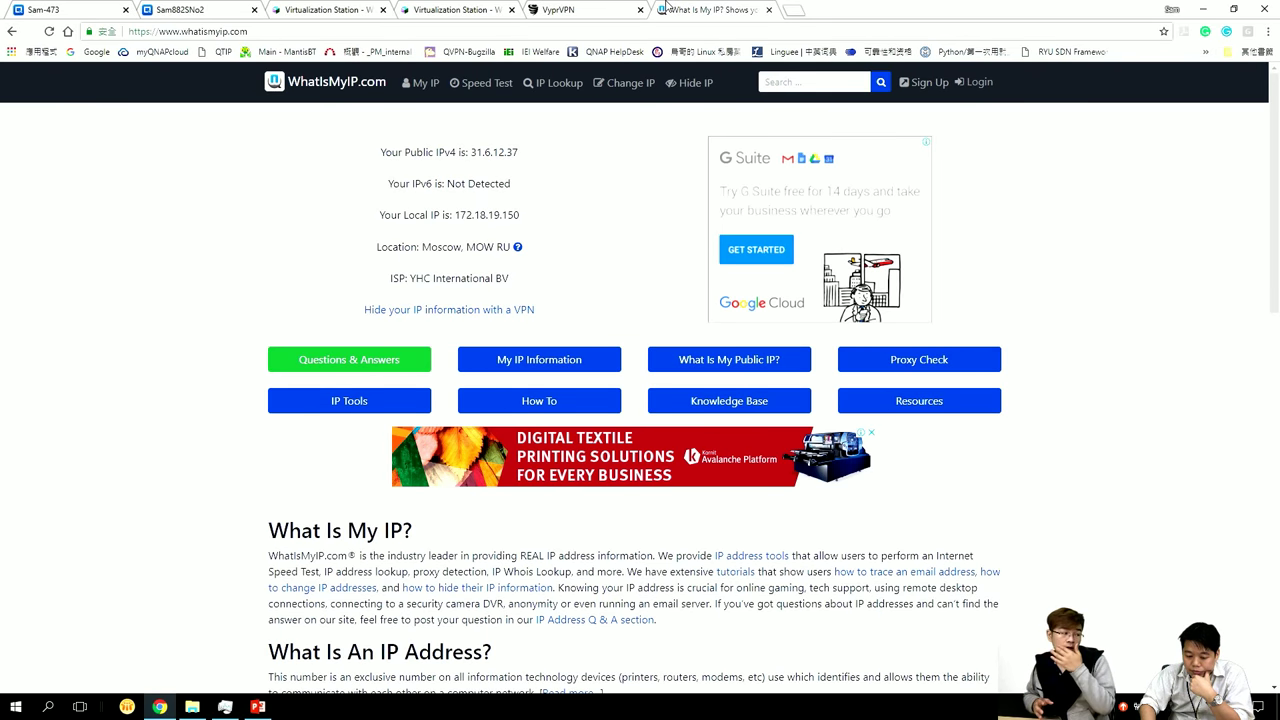
pyautogui.click(38, 12)
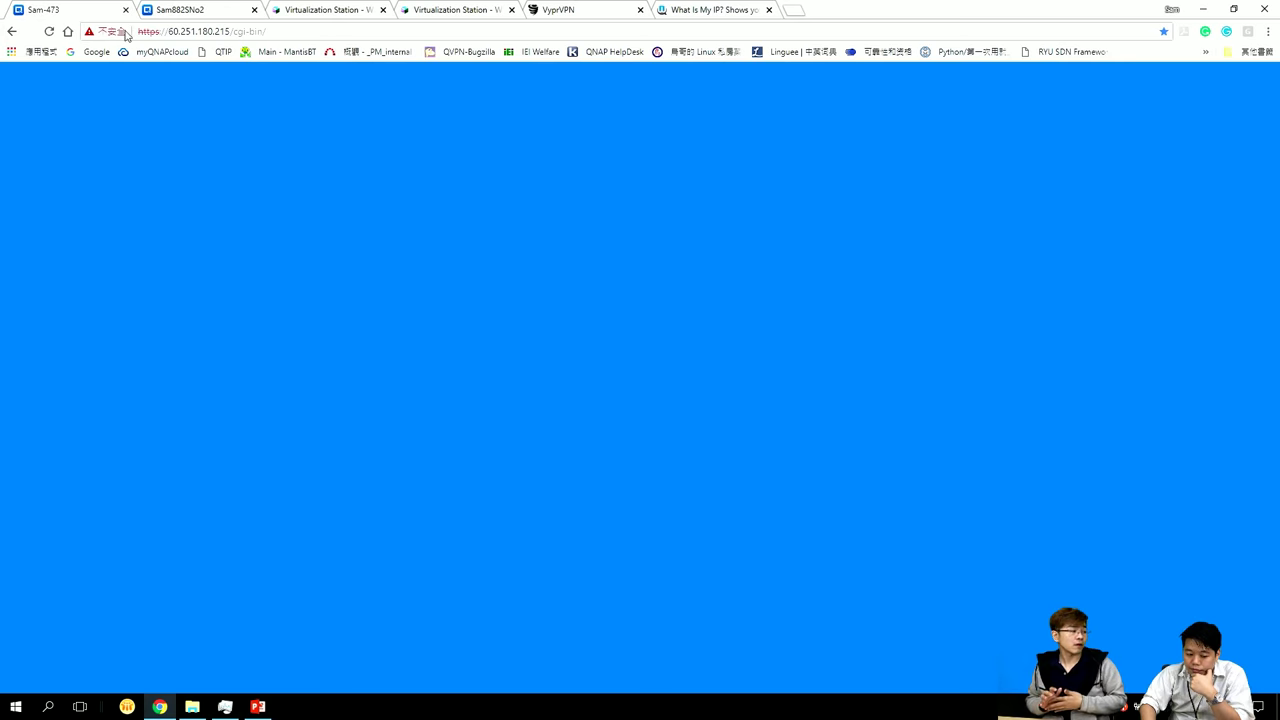
pyautogui.click(564, 455)
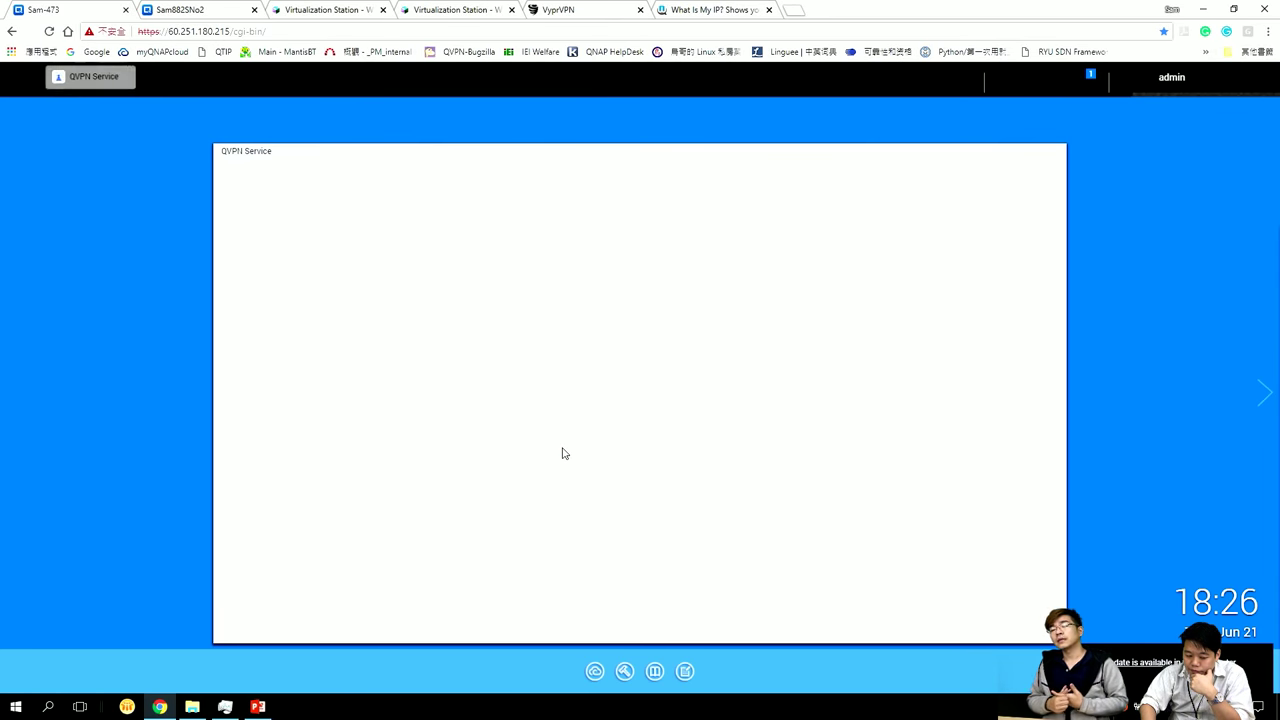